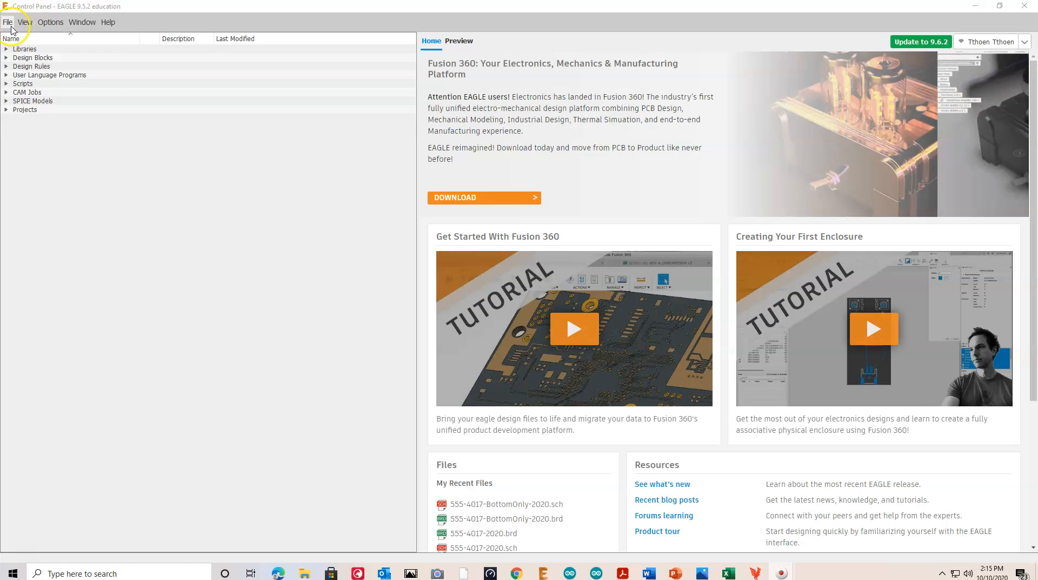
Create a new library and save it under the author's surname followed by "-Switch-2020" in the libraries folder
{"action": "left_click", "coordinate": [16, 35]}
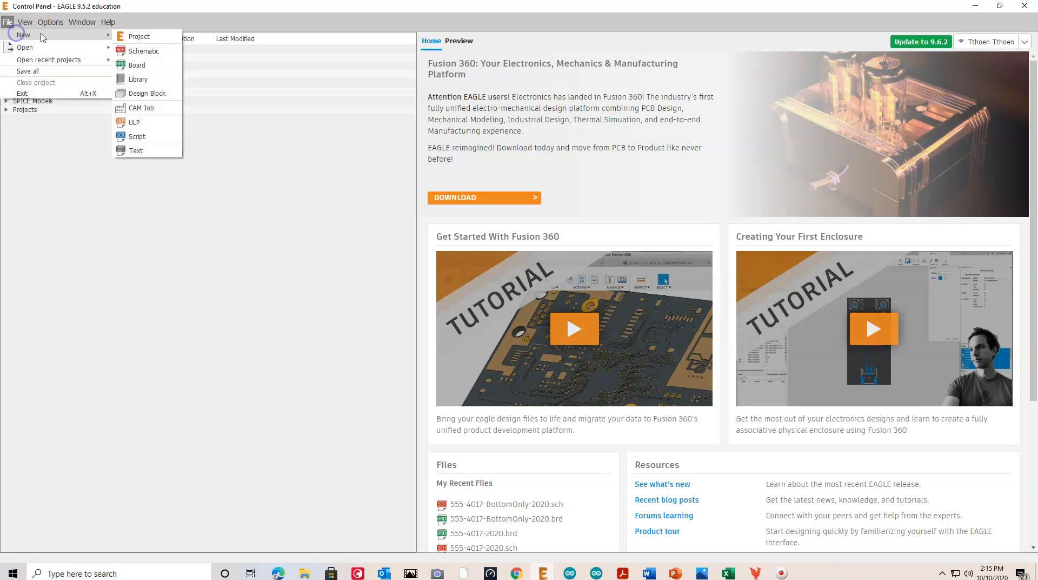
{"action": "left_click", "coordinate": [138, 80]}
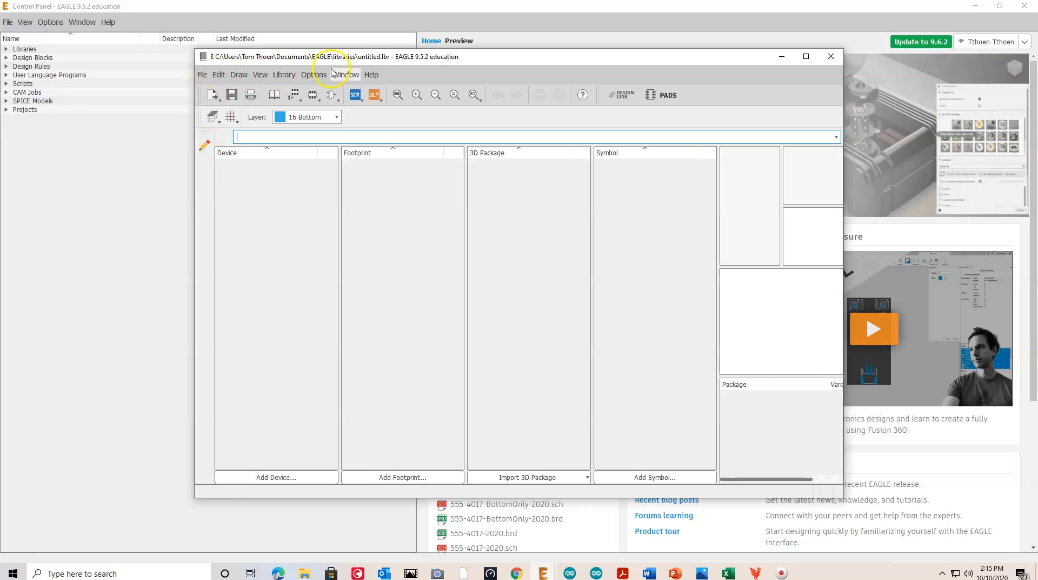
{"action": "left_click", "coordinate": [202, 74]}
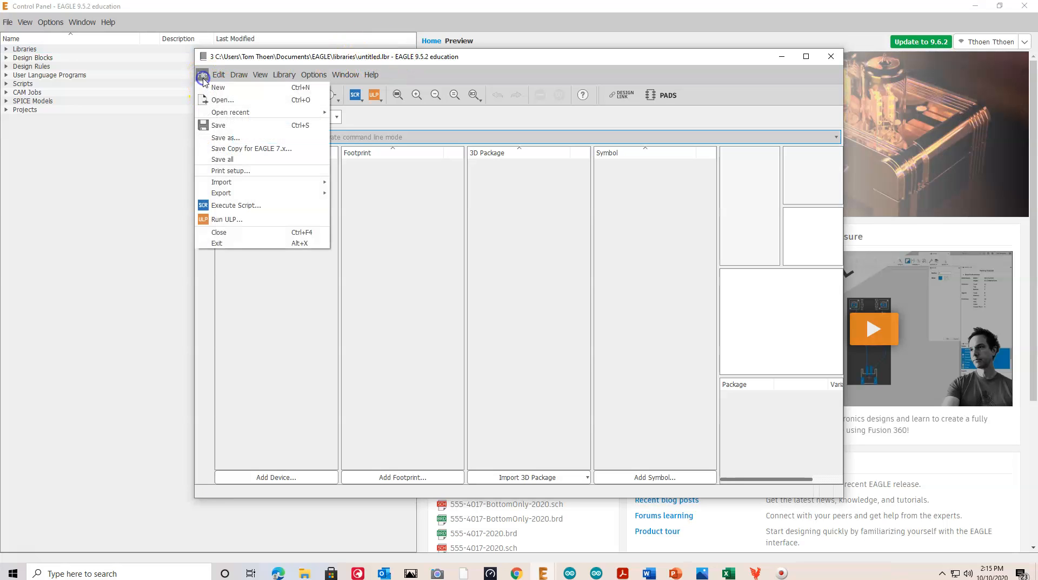
{"action": "left_click", "coordinate": [225, 140]}
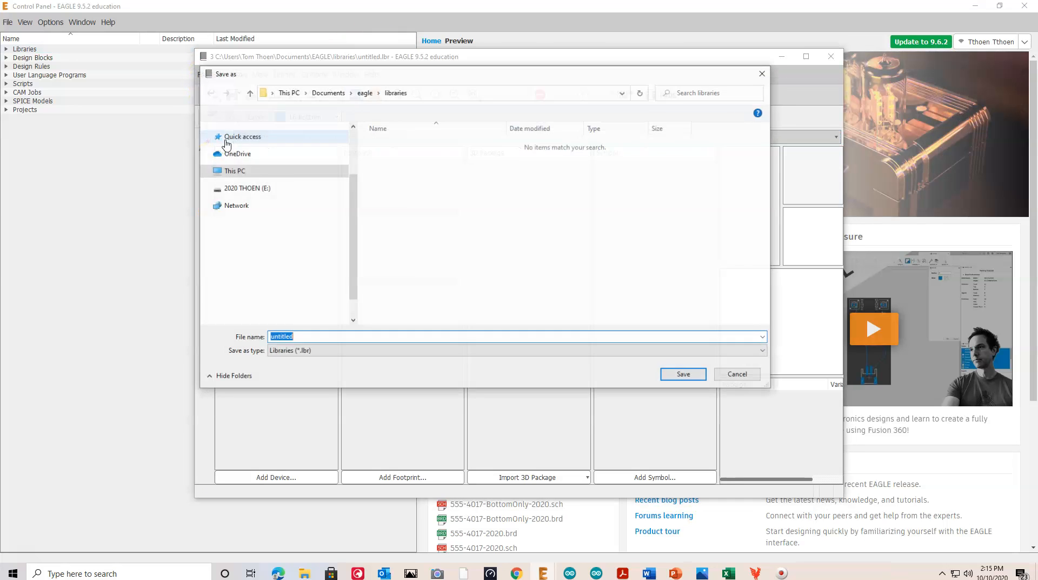
{"action": "type", "text": "Thoen-Switch-2020"}
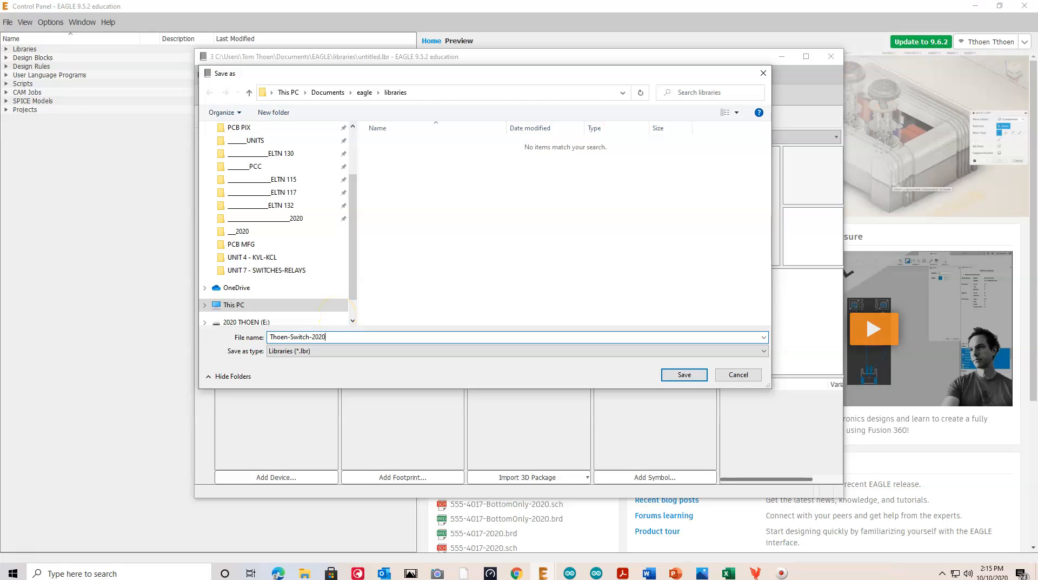
{"action": "left_click", "coordinate": [684, 374]}
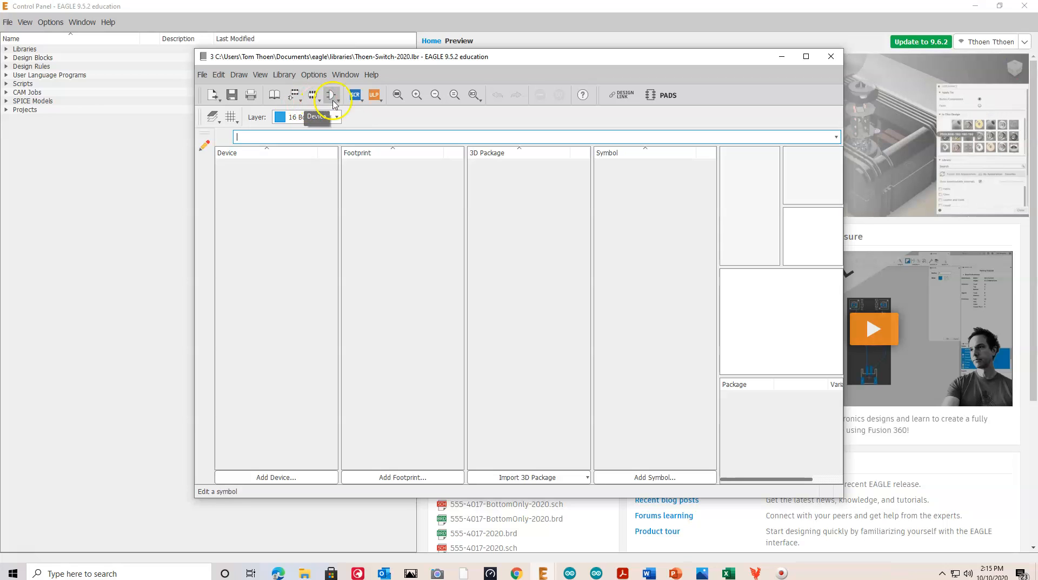
Create a new footprint named 2051-FOOTPRINT in the library
{"action": "left_click", "coordinate": [319, 102]}
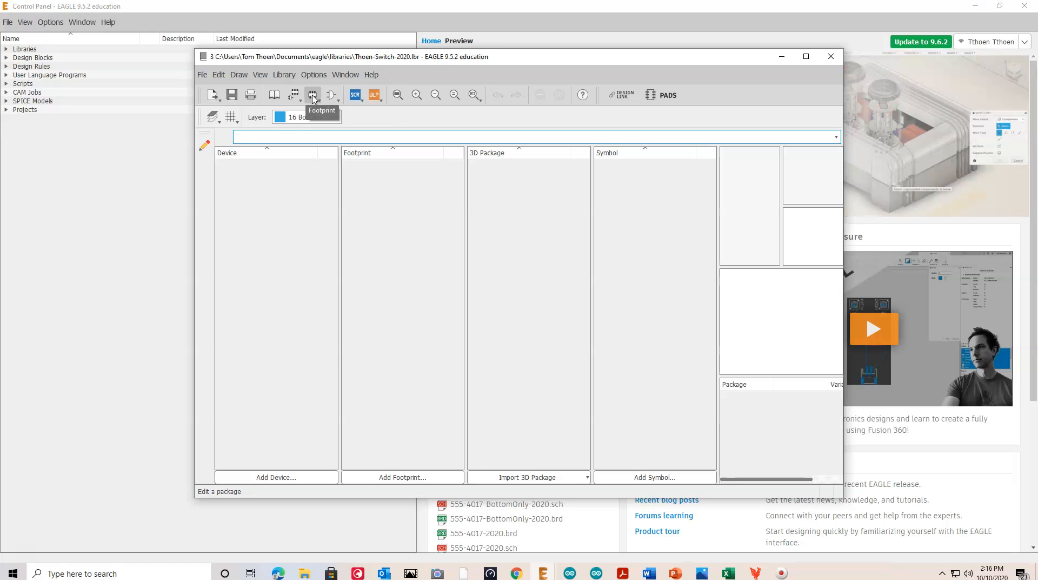
{"action": "left_click", "coordinate": [312, 96]}
{"action": "left_click", "coordinate": [279, 172]}
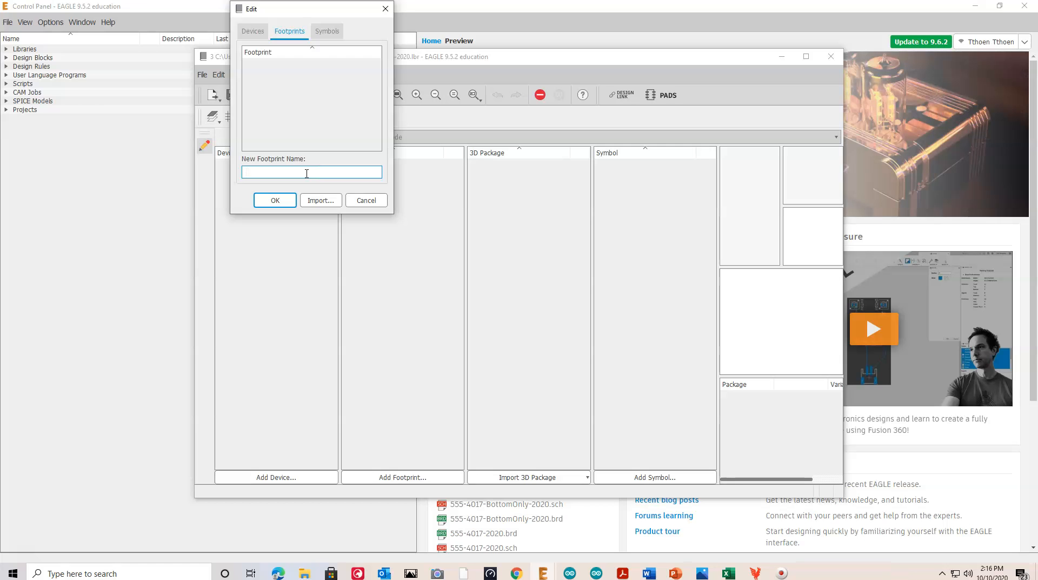
{"action": "type", "text": "2051-PA"}
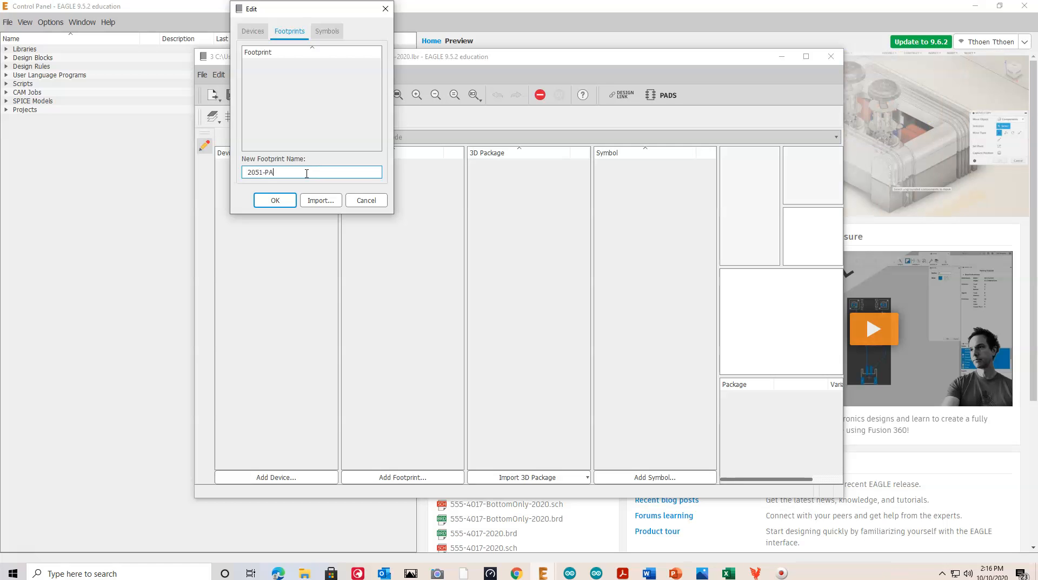
{"action": "key", "text": "BackSpace"}
{"action": "key", "text": "BackSpace"}
{"action": "type", "text": "FOOTPRI"}
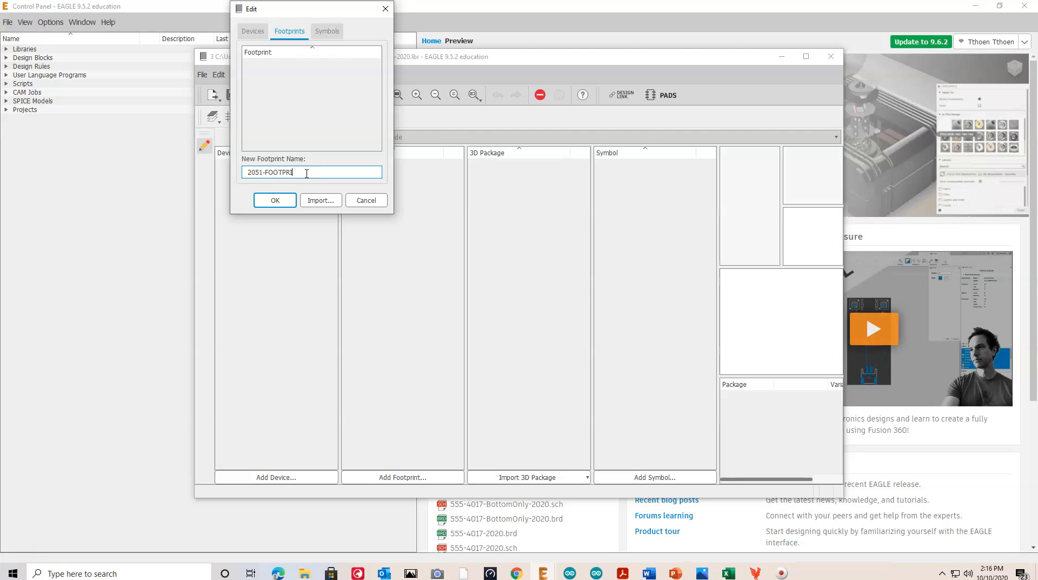
{"action": "left_click", "coordinate": [274, 201]}
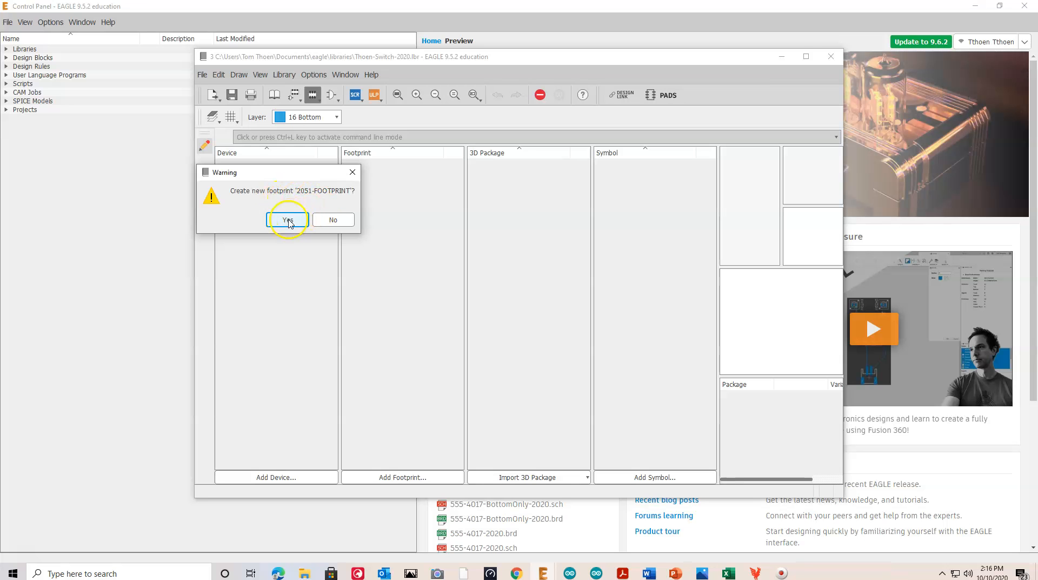
{"action": "left_click", "coordinate": [288, 220]}
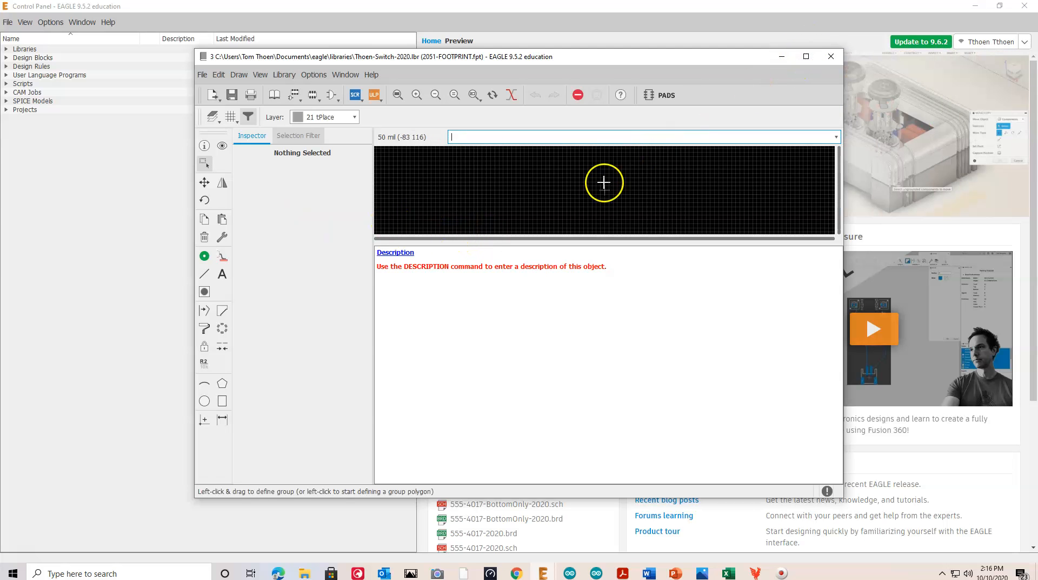
Maximize the footprint editor and enlarge its drawing area by shrinking the inspector and description areas
{"action": "left_click", "coordinate": [805, 57]}
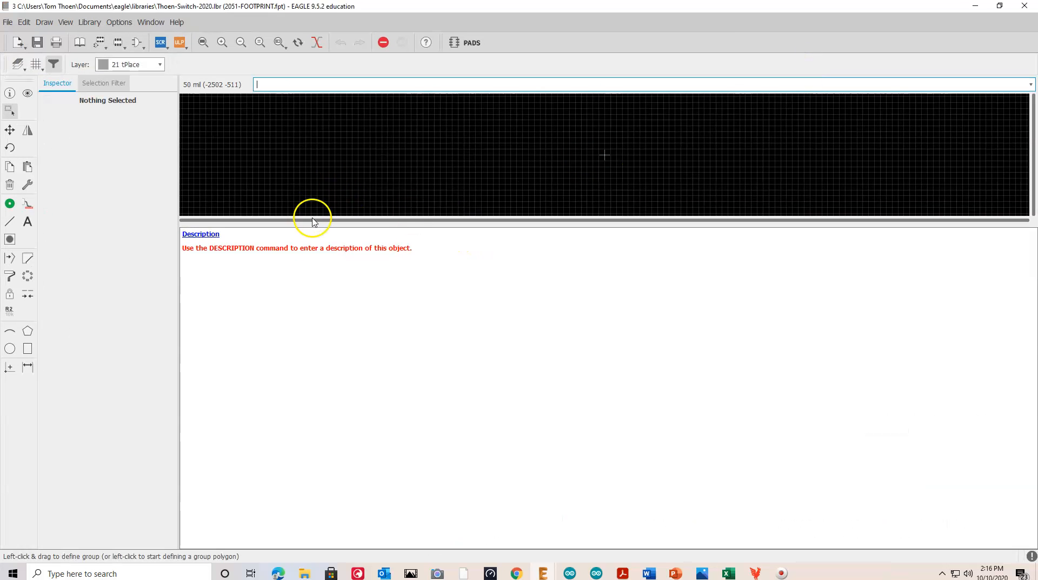
{"action": "left_click_drag", "start_coordinate": [312, 218], "coordinate": [312, 242]}
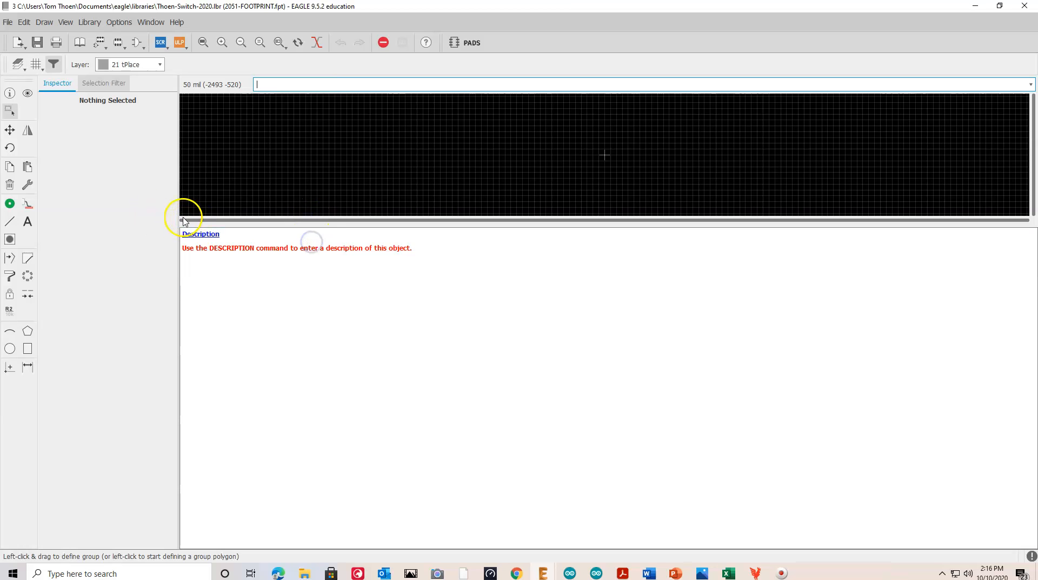
{"action": "left_click_drag", "start_coordinate": [180, 220], "coordinate": [126, 219]}
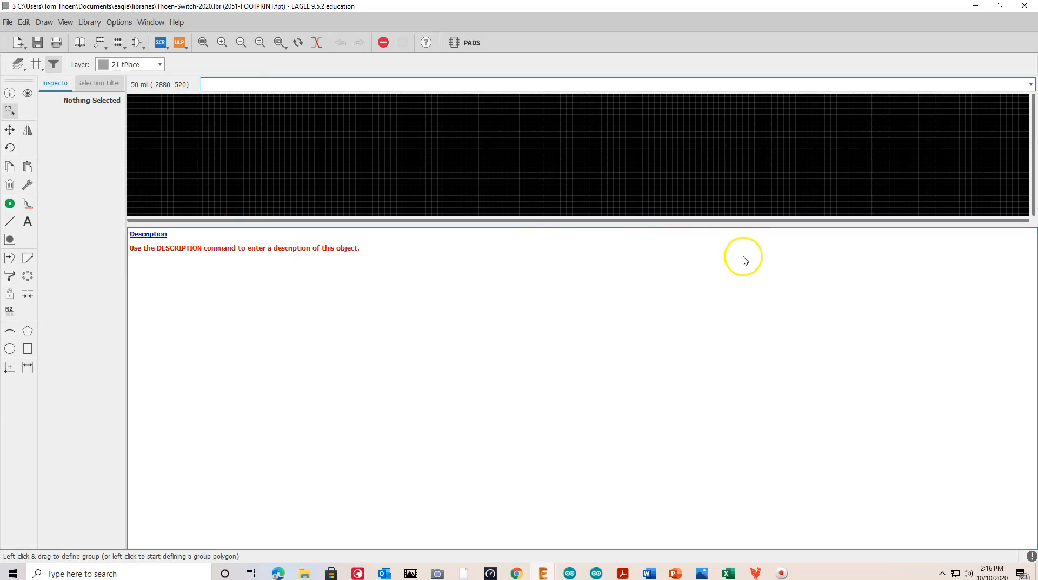
{"action": "left_click_drag", "start_coordinate": [602, 226], "coordinate": [596, 478]}
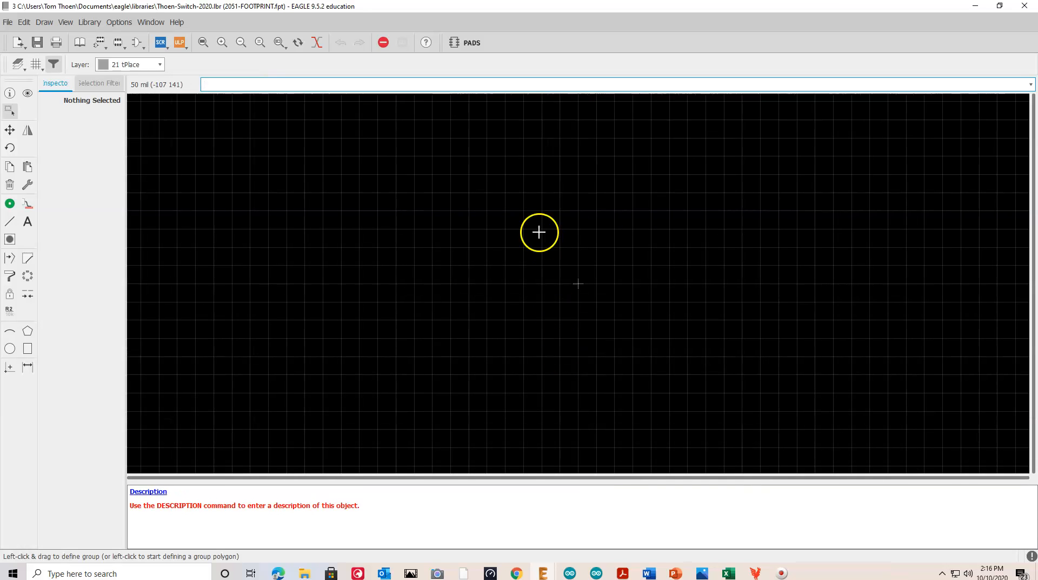
Set the footprint grid's size unit to inch, keeping the 0.05 inch spacing
{"action": "left_click", "coordinate": [35, 65]}
{"action": "left_click", "coordinate": [126, 66]}
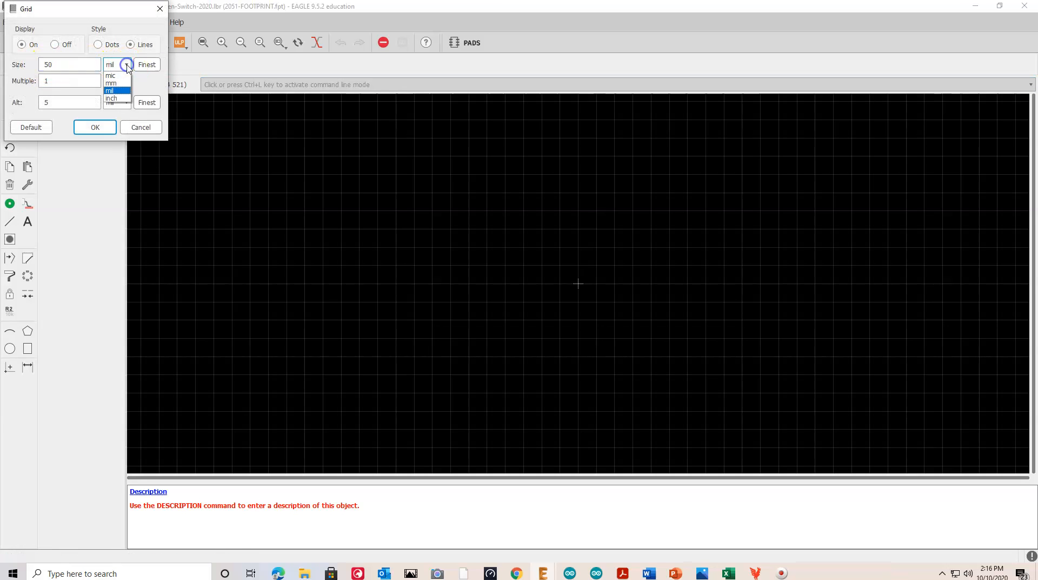
{"action": "left_click", "coordinate": [111, 97]}
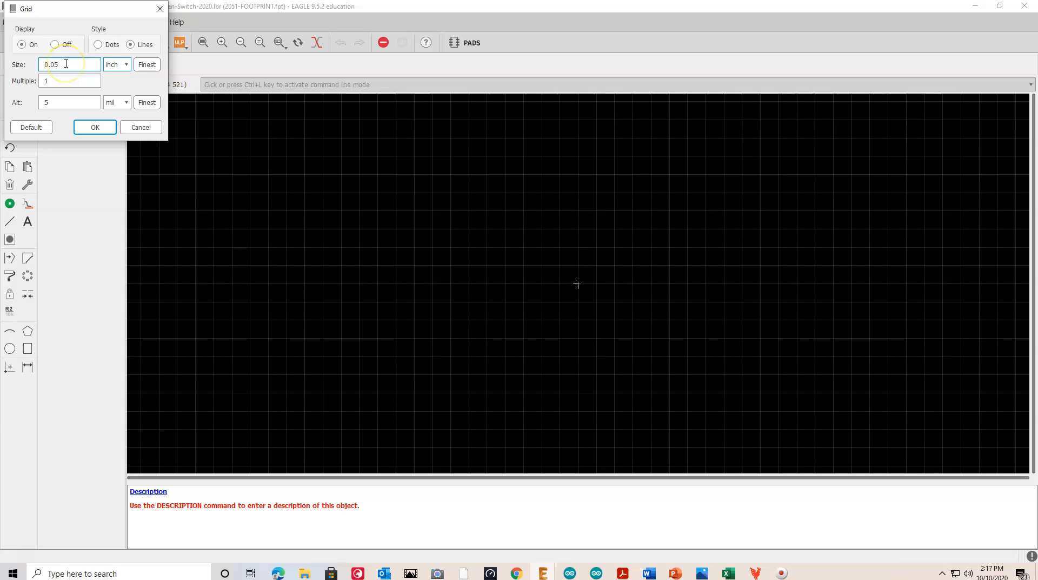
{"action": "left_click", "coordinate": [94, 130]}
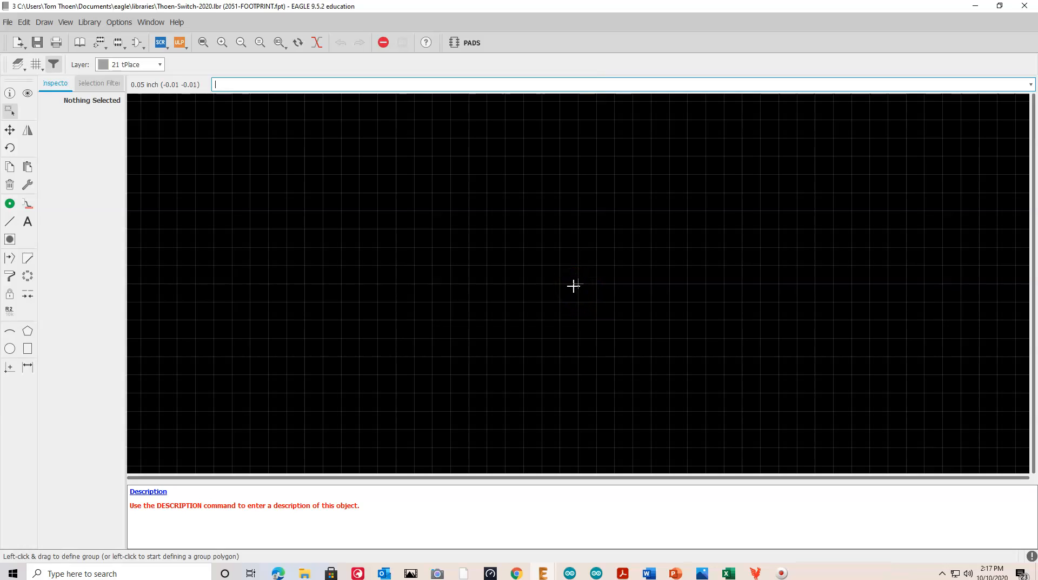
{"action": "left_click", "coordinate": [540, 283]}
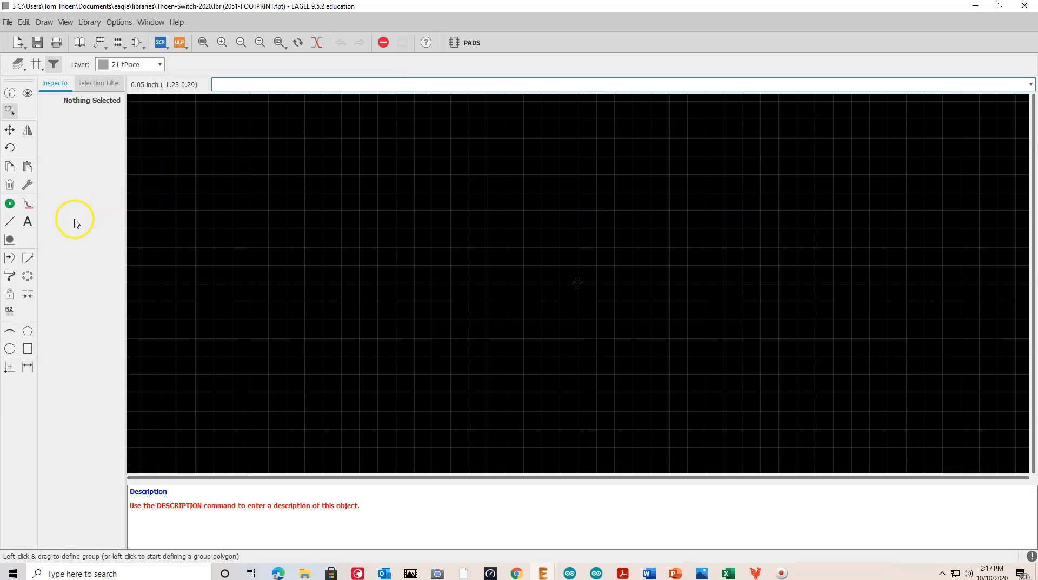
{"action": "left_click", "coordinate": [10, 222]}
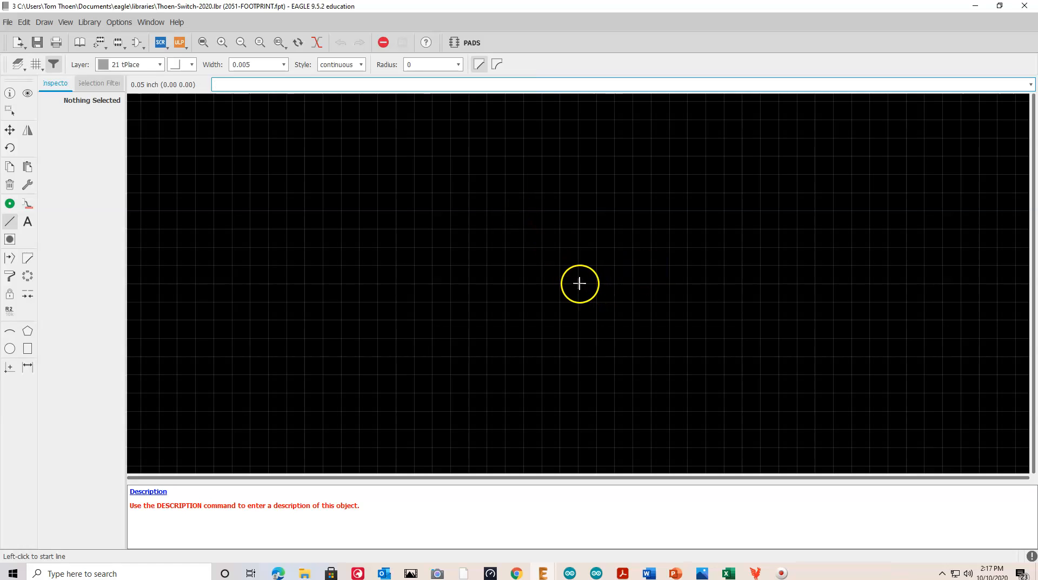
{"action": "left_click", "coordinate": [580, 283]}
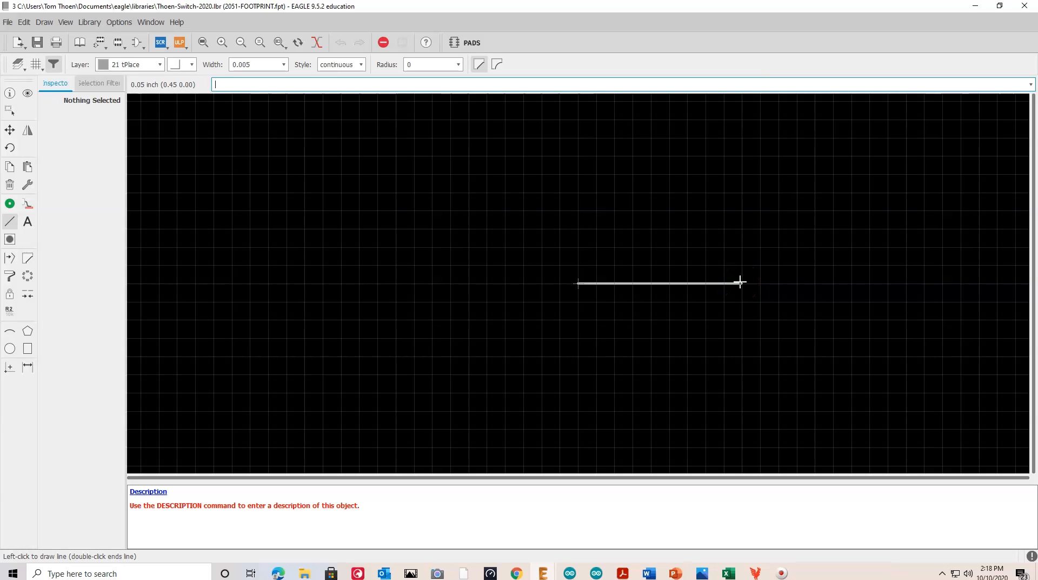
{"action": "left_click", "coordinate": [710, 281]}
{"action": "left_click", "coordinate": [382, 42]}
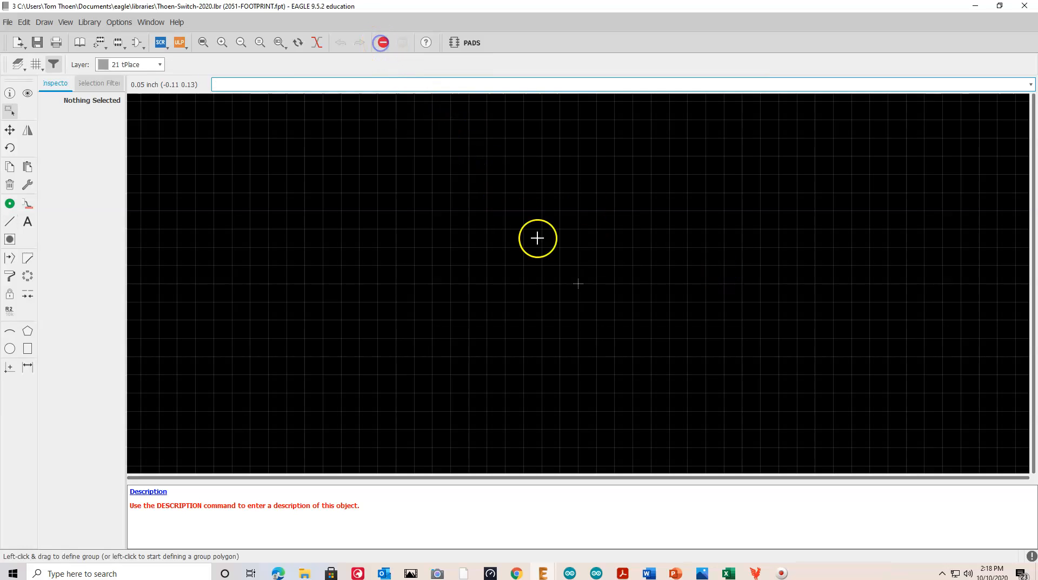
Set the grid size to 0.01 inch
{"action": "left_click", "coordinate": [35, 64]}
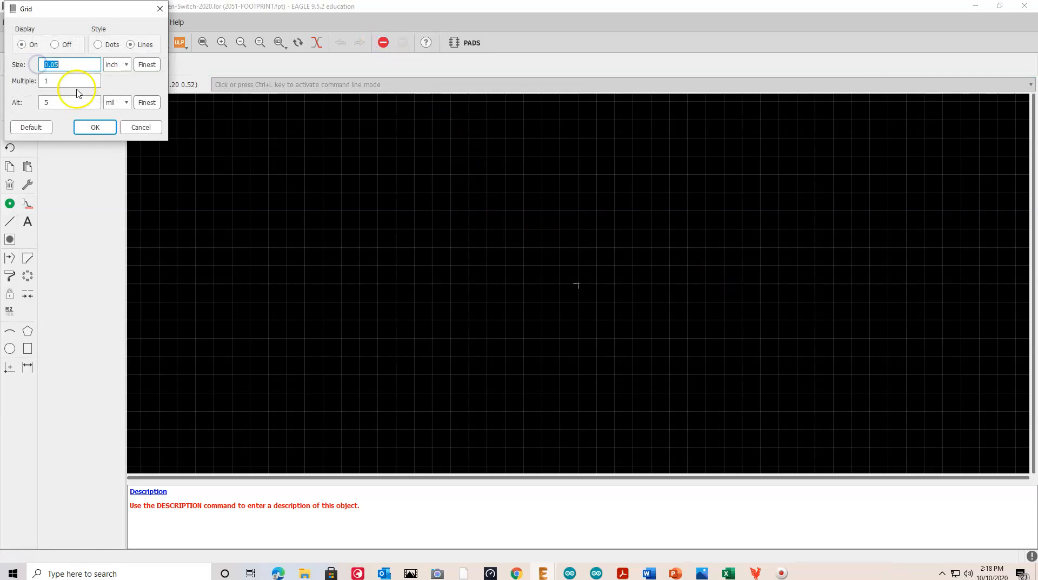
{"action": "left_click", "coordinate": [57, 65]}
{"action": "key", "text": "BackSpace"}
{"action": "type", "text": "1"}
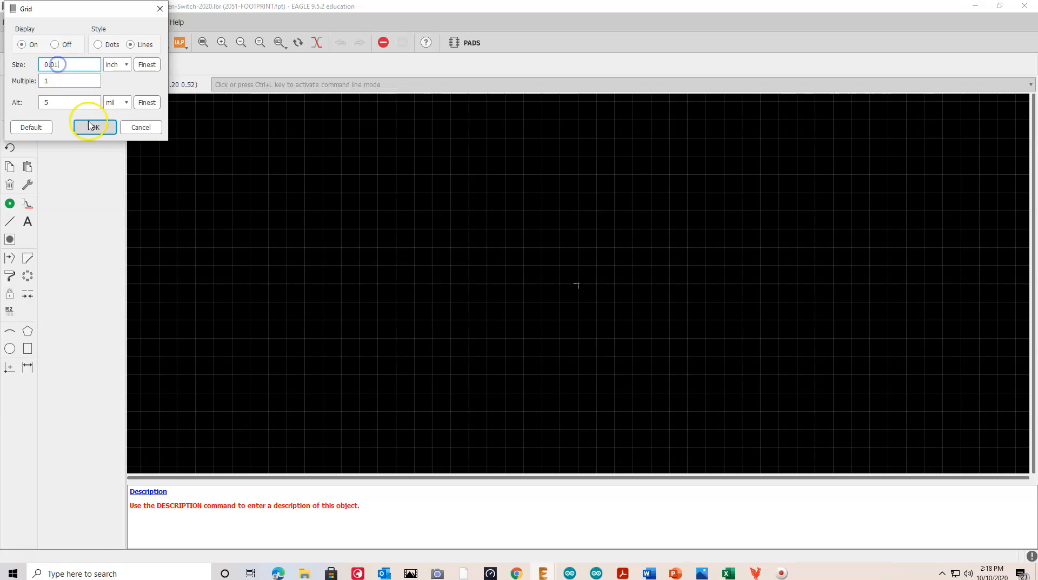
{"action": "left_click", "coordinate": [92, 127]}
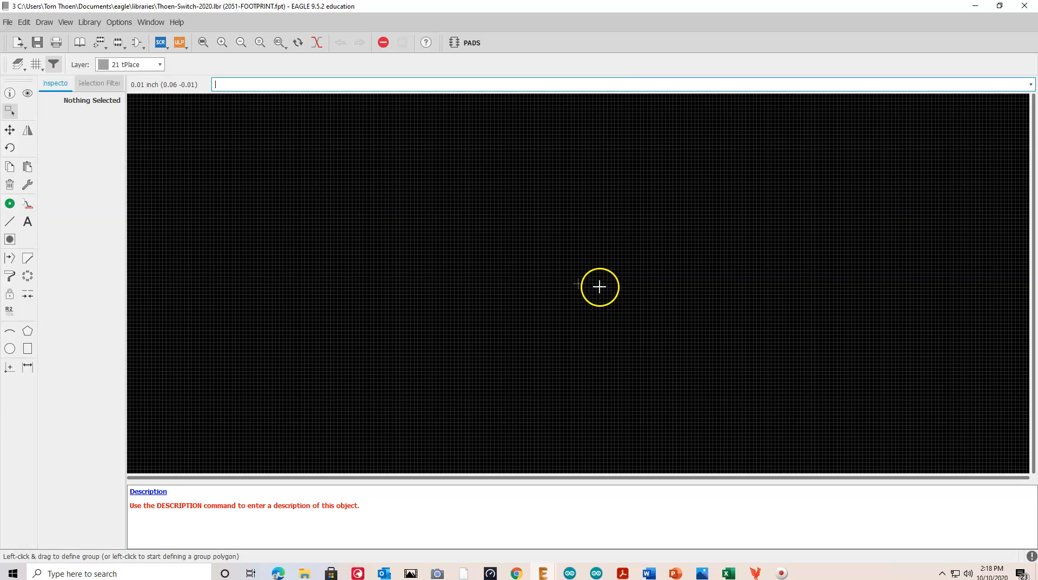
Draw a closed rectangular line outline on the tPlace layer, 0.46 inch wide and 0.16 inch high, with its lower-left corner at the origin
{"action": "scroll", "coordinate": [608, 290], "scroll_direction": "up", "scroll_amount": 5}
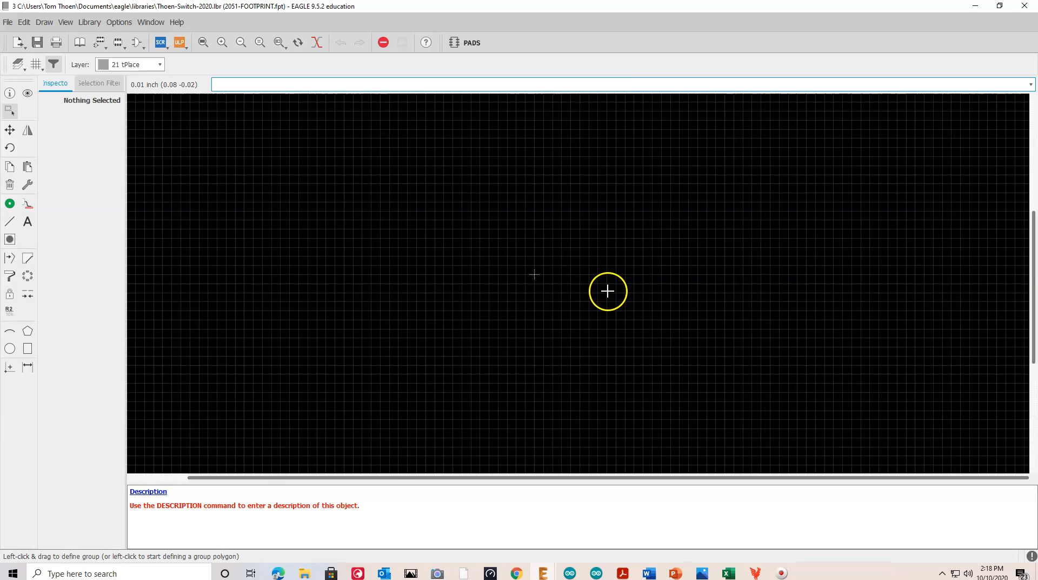
{"action": "scroll", "coordinate": [528, 241], "scroll_direction": "up", "scroll_amount": 3}
{"action": "scroll", "coordinate": [547, 290], "scroll_direction": "up", "scroll_amount": 2}
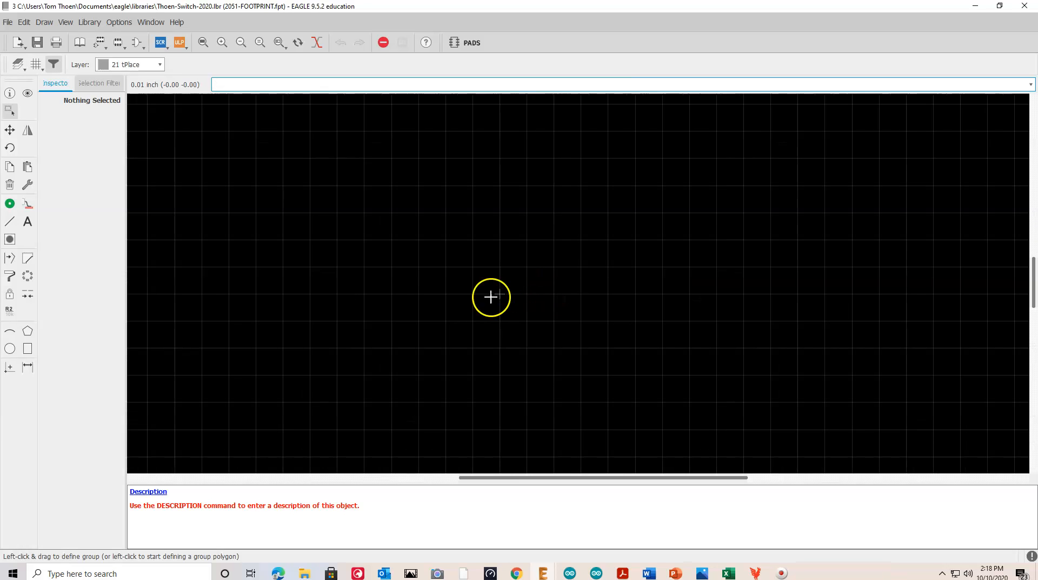
{"action": "scroll", "coordinate": [505, 294], "scroll_direction": "down", "scroll_amount": 2}
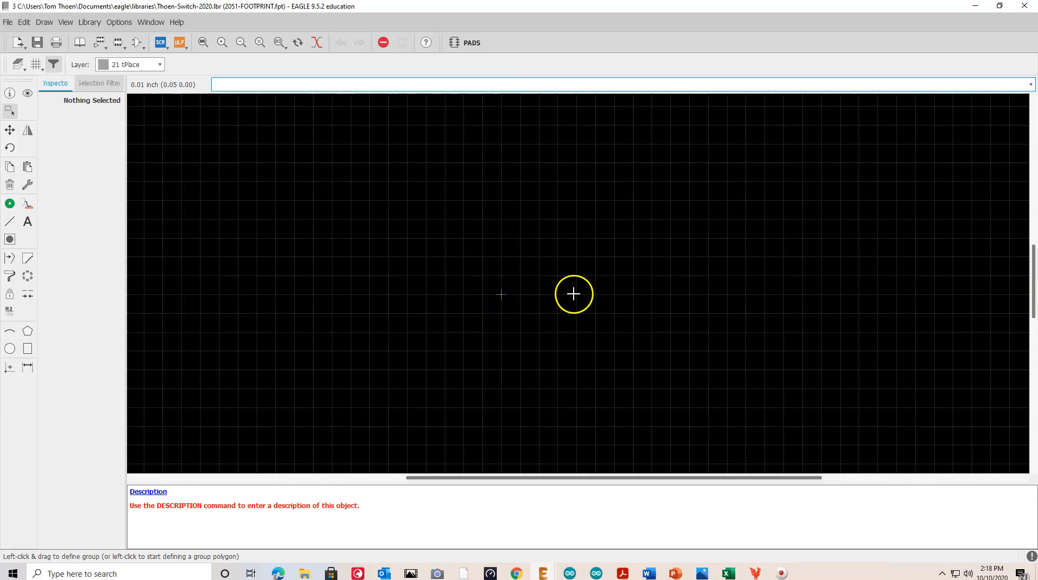
{"action": "scroll", "coordinate": [727, 279], "scroll_direction": "down", "scroll_amount": 2}
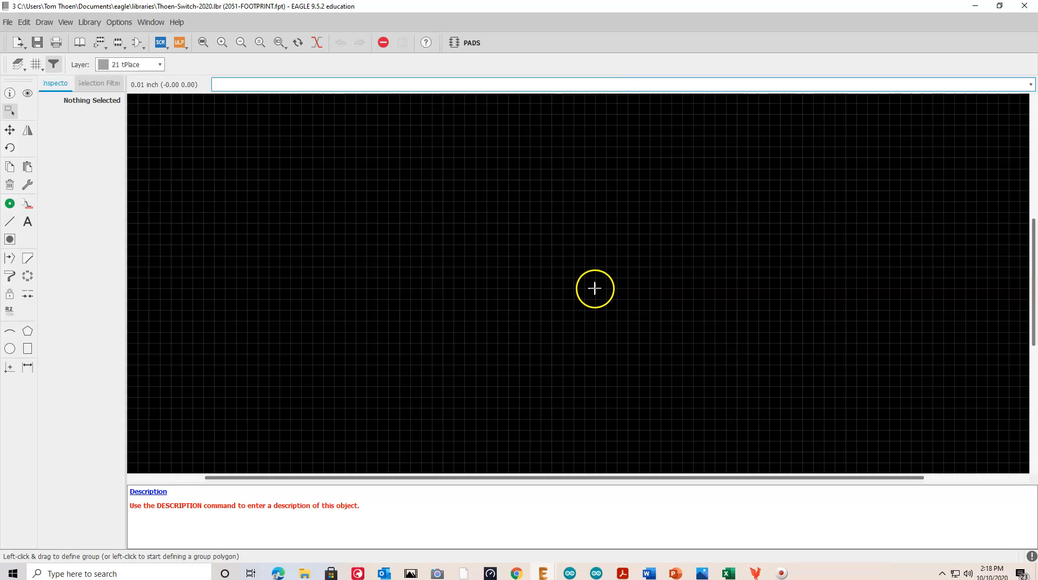
{"action": "left_click", "coordinate": [9, 222]}
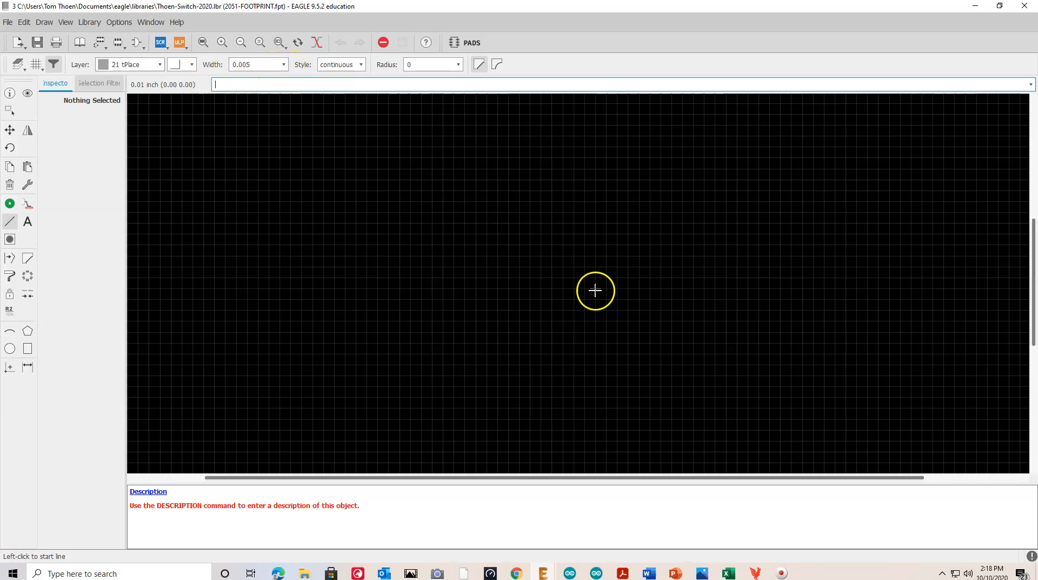
{"action": "left_click", "coordinate": [596, 288]}
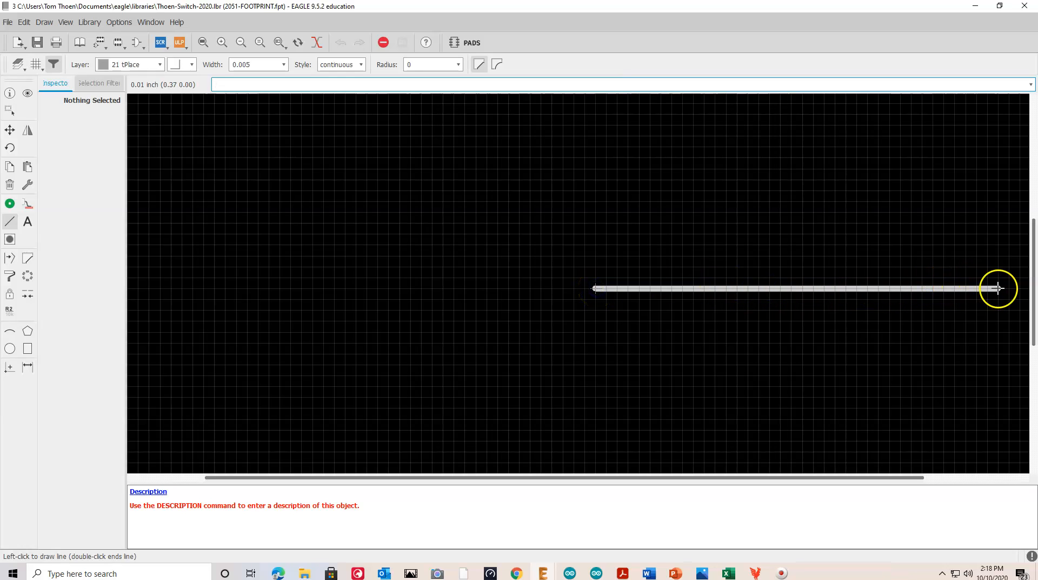
{"action": "scroll", "coordinate": [1010, 288], "scroll_direction": "down", "scroll_amount": 1}
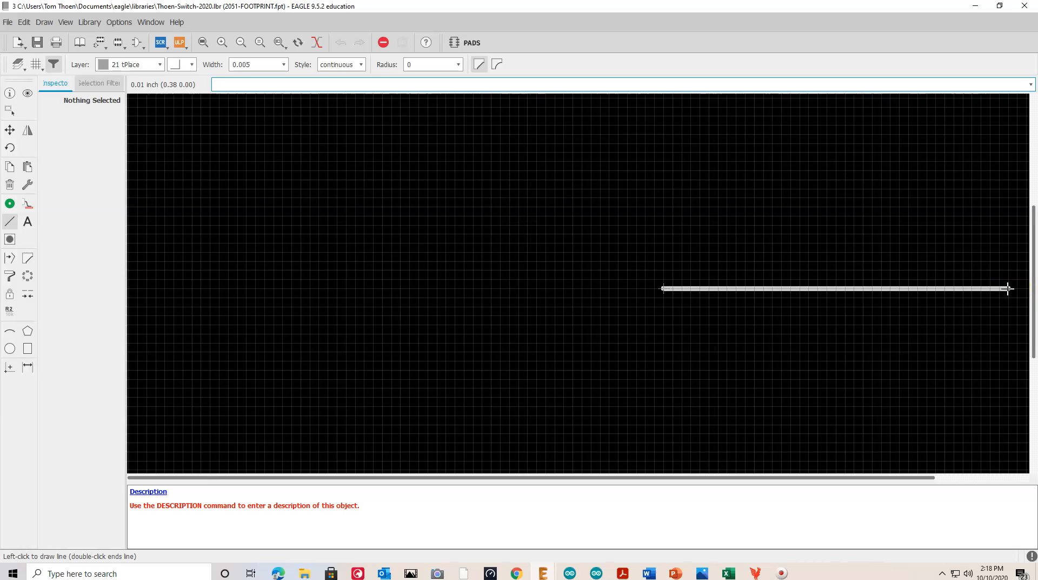
{"action": "left_click_drag", "start_coordinate": [928, 478], "coordinate": [1024, 477]}
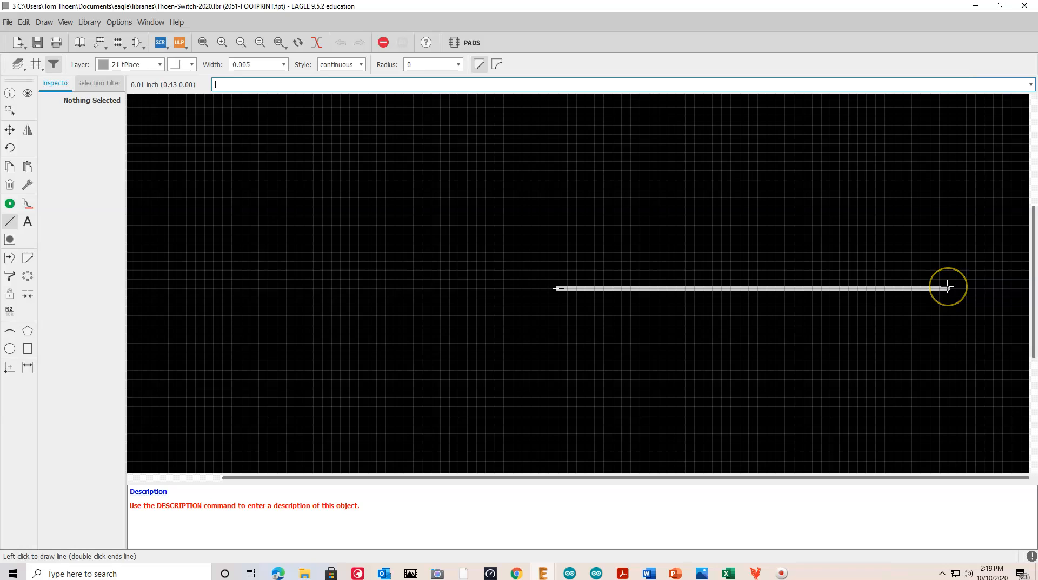
{"action": "left_click", "coordinate": [980, 288]}
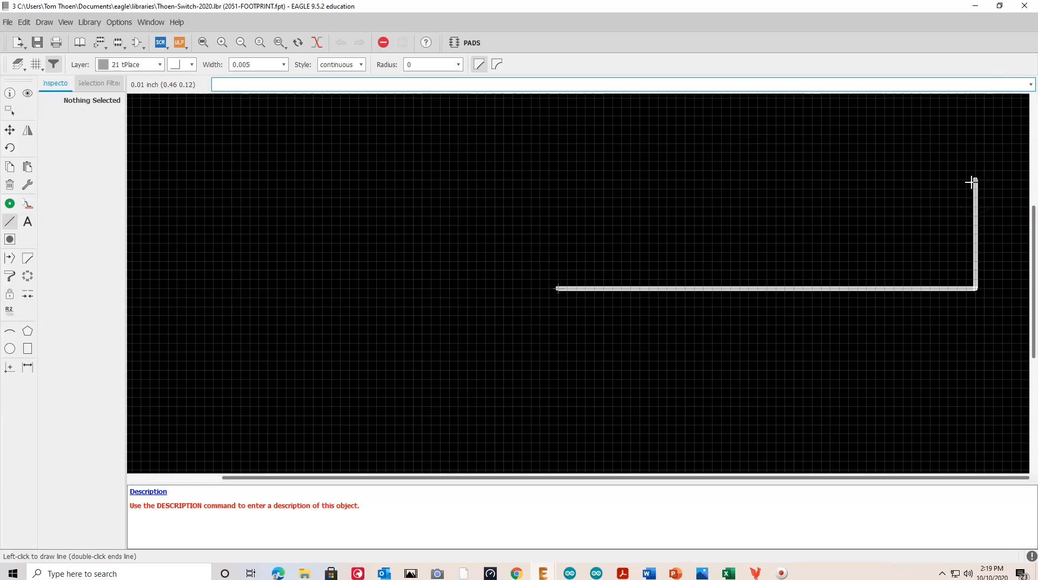
{"action": "left_click", "coordinate": [972, 143]}
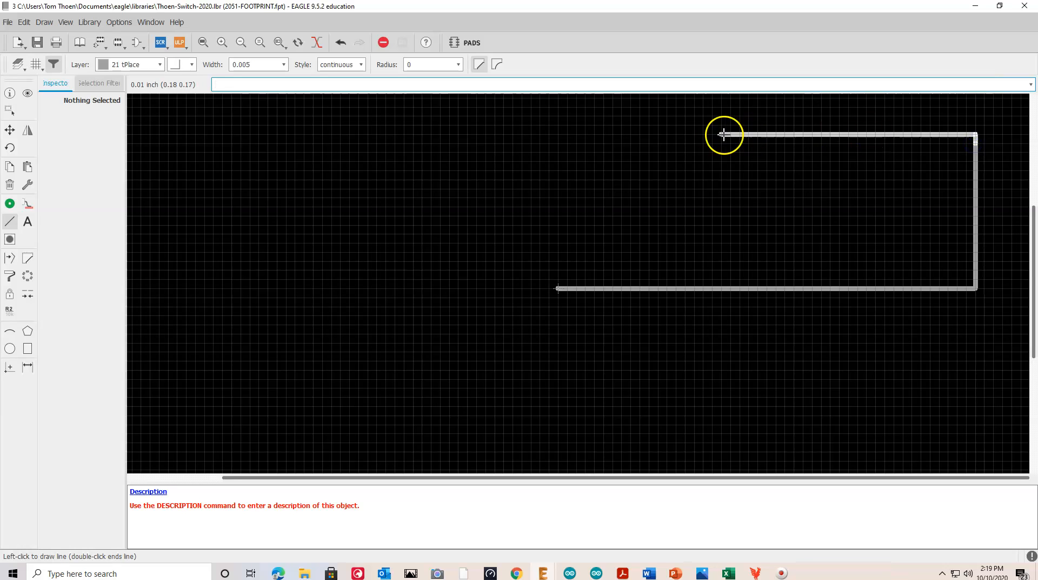
{"action": "left_click", "coordinate": [557, 288]}
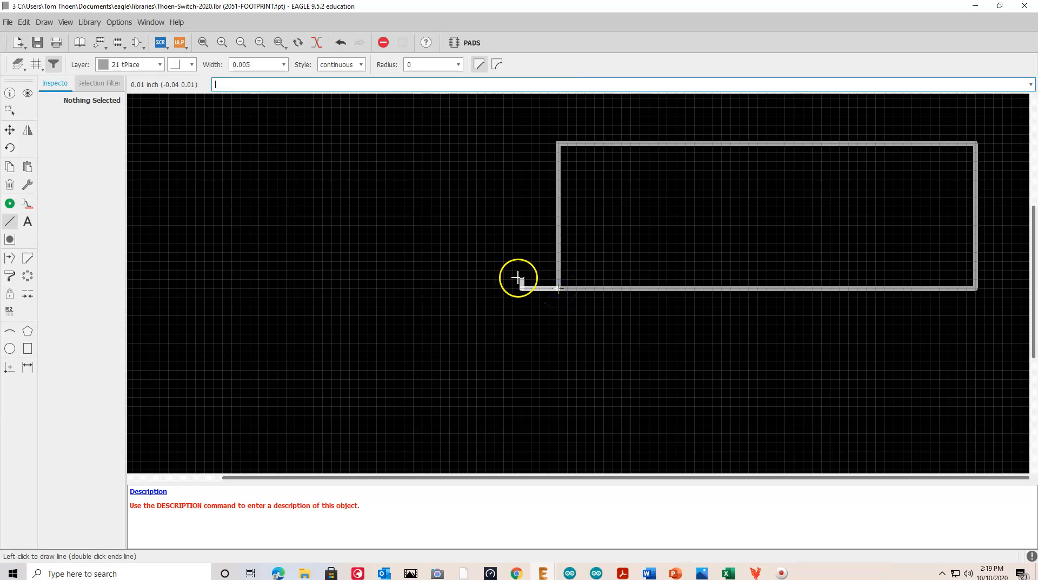
{"action": "left_click", "coordinate": [382, 41]}
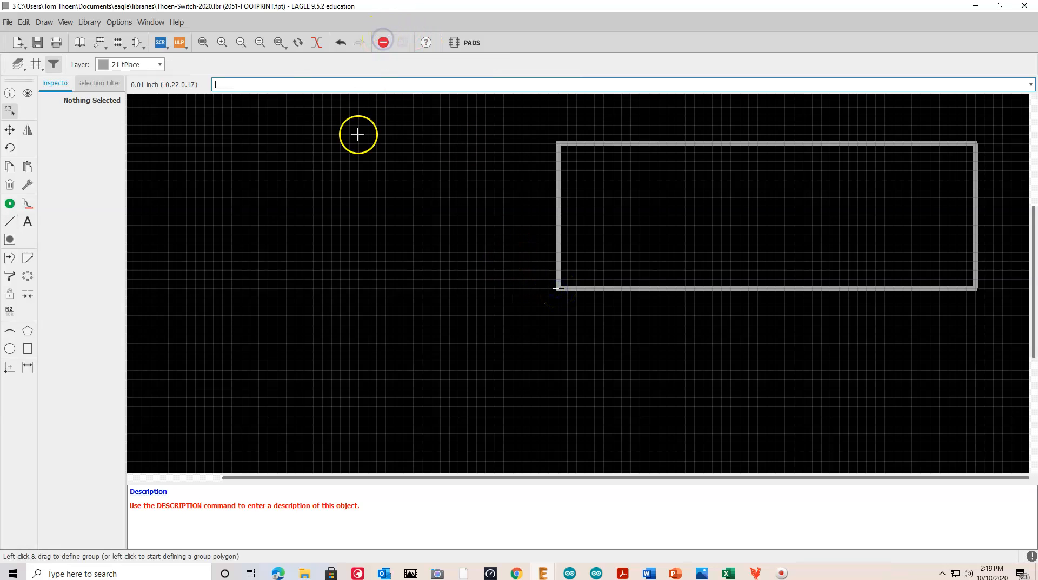
{"action": "left_click", "coordinate": [210, 44]}
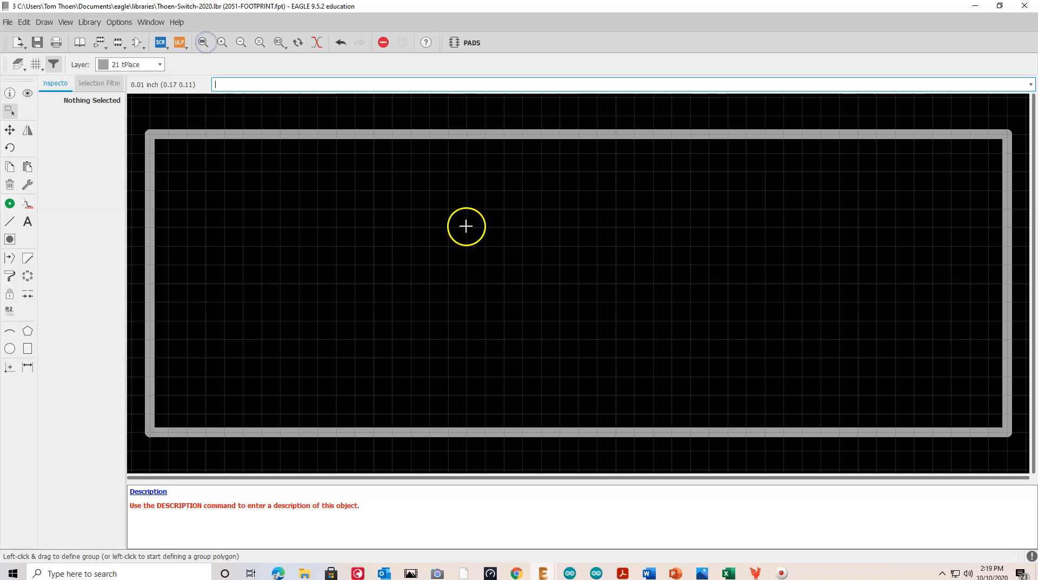
{"action": "scroll", "coordinate": [484, 211], "scroll_direction": "down", "scroll_amount": 2}
{"action": "scroll", "coordinate": [484, 211], "scroll_direction": "down", "scroll_amount": 1}
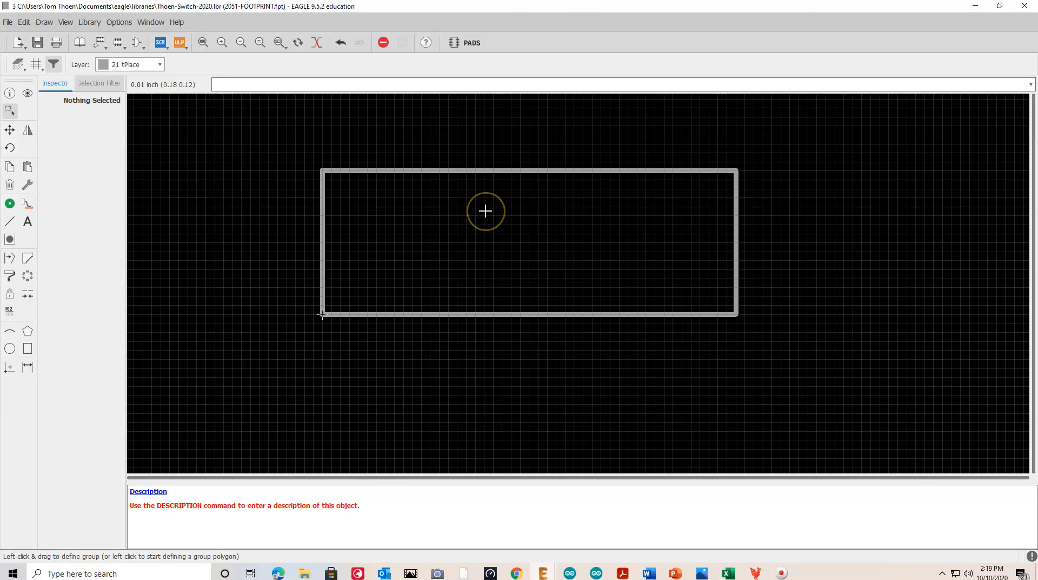
Start adding through-hole pads using the octagon pad shape
{"action": "left_click", "coordinate": [23, 555]}
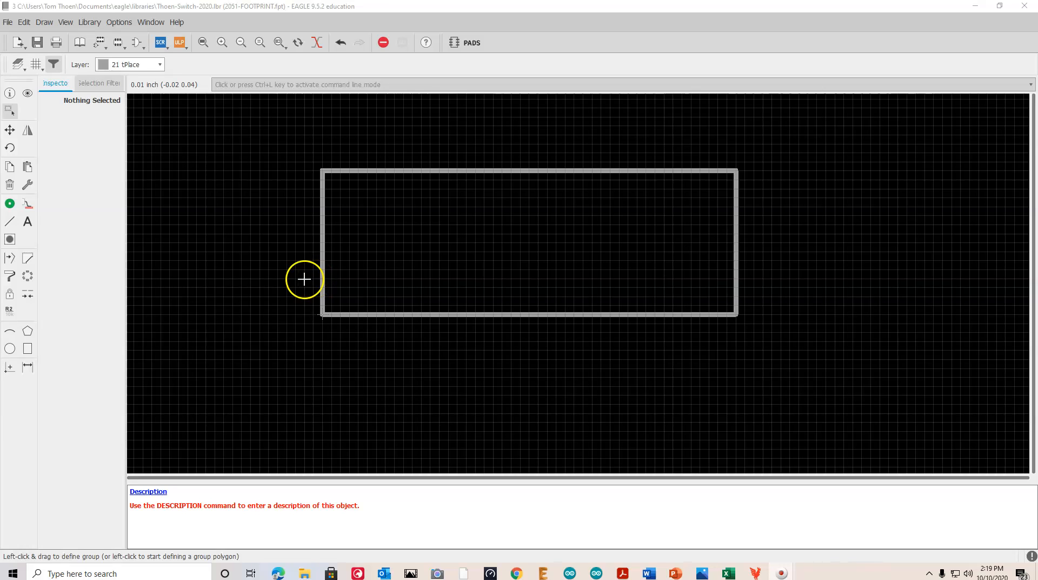
{"action": "left_click", "coordinate": [10, 206]}
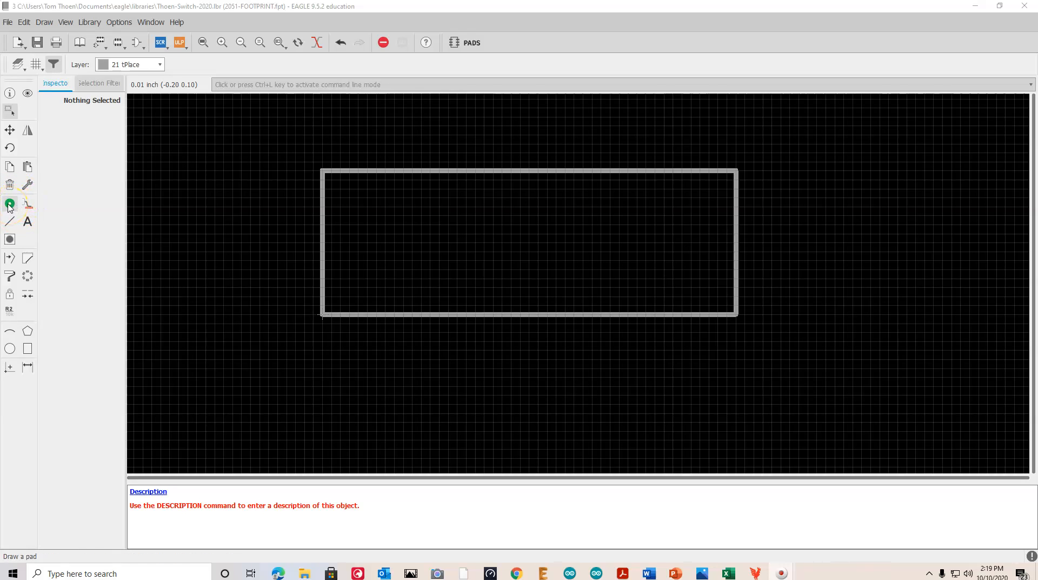
{"action": "left_click", "coordinate": [10, 205]}
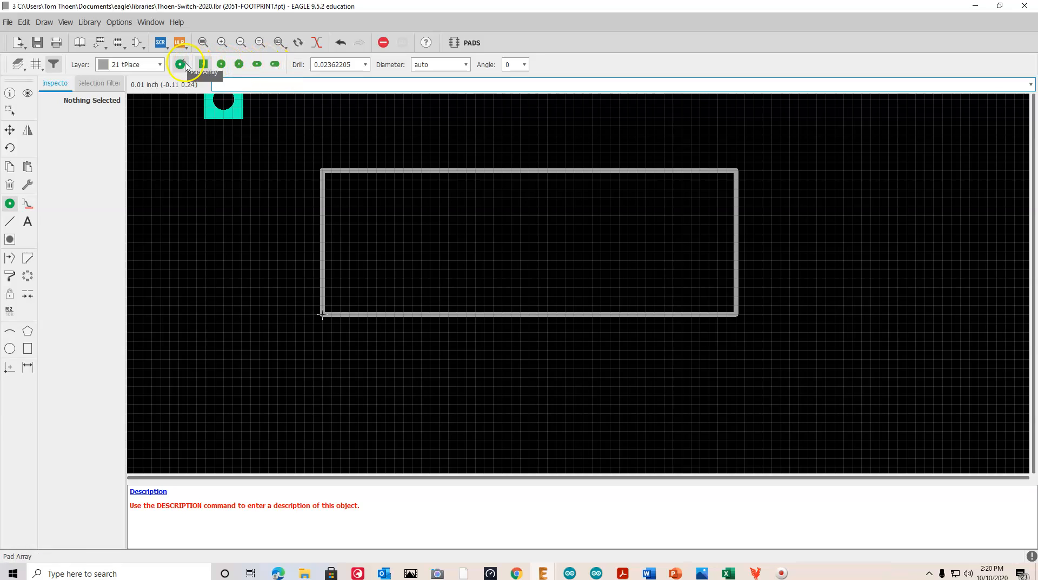
{"action": "left_click", "coordinate": [238, 66]}
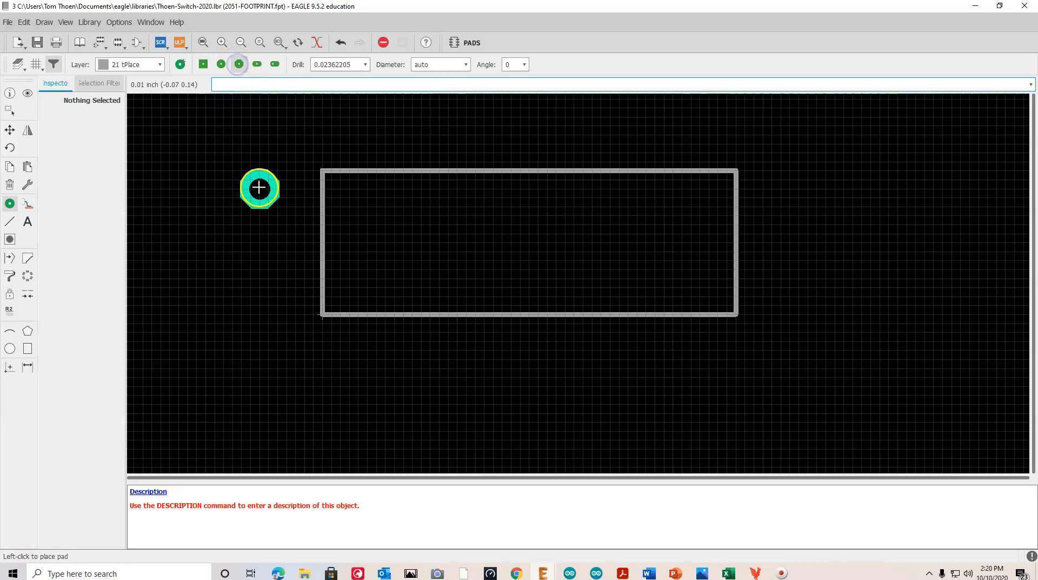
Try placing an octagonal pad at the outline's center, undo it, and restore the outline lines removed by the extra undo
{"action": "left_click", "coordinate": [377, 232]}
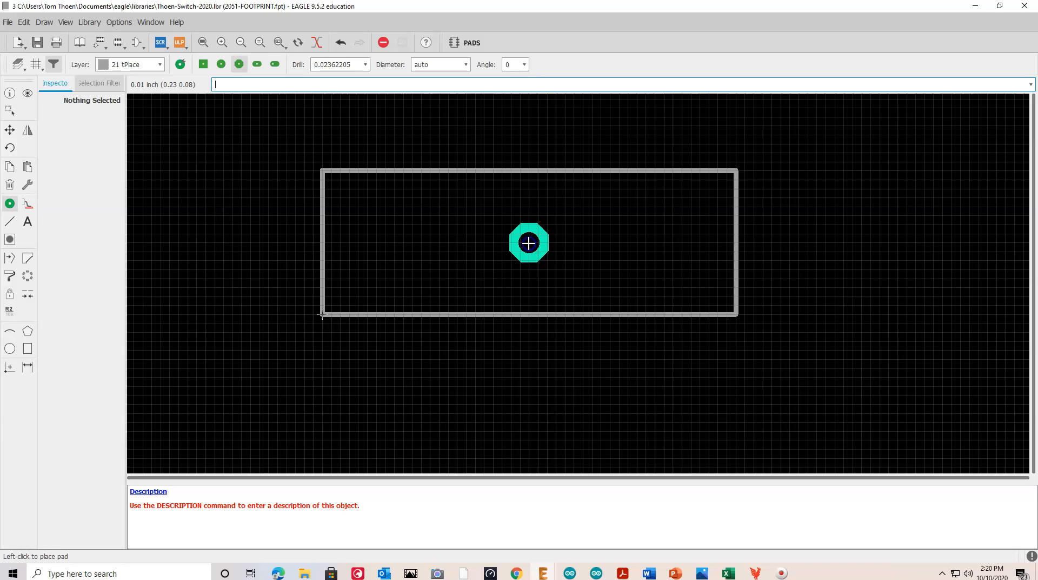
{"action": "left_click", "coordinate": [529, 243]}
{"action": "key", "text": "ctrl+z"}
{"action": "key", "text": "ctrl+z"}
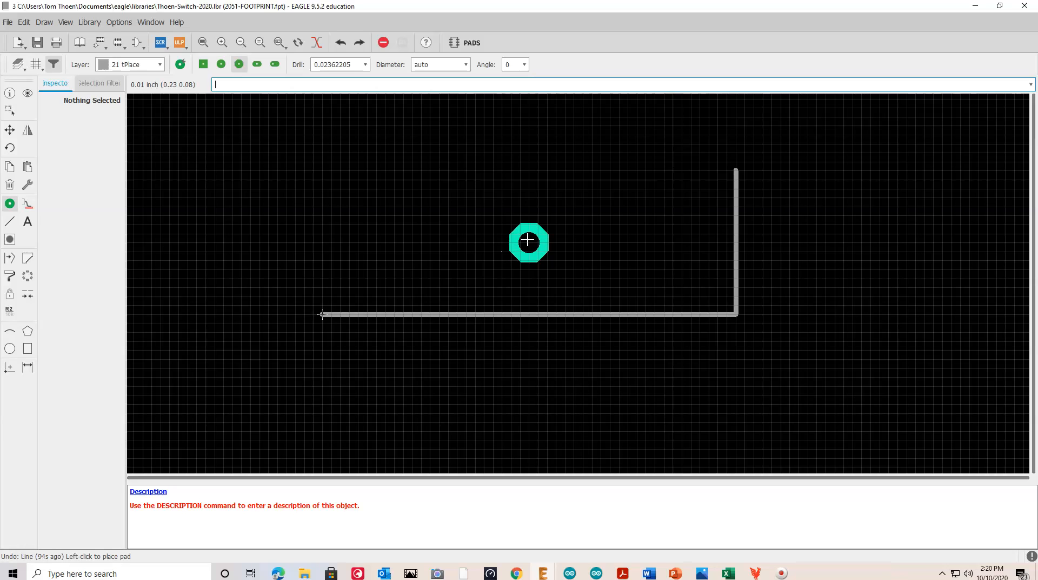
{"action": "key", "text": "ctrl+y"}
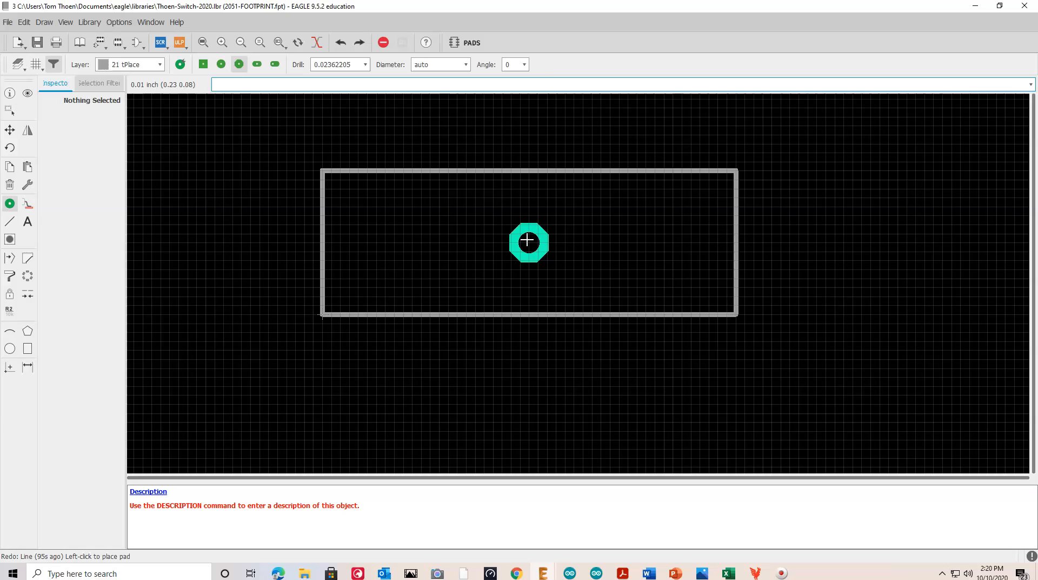
Set the pad's drill size to 0.03937008 inch
{"action": "left_click", "coordinate": [366, 65]}
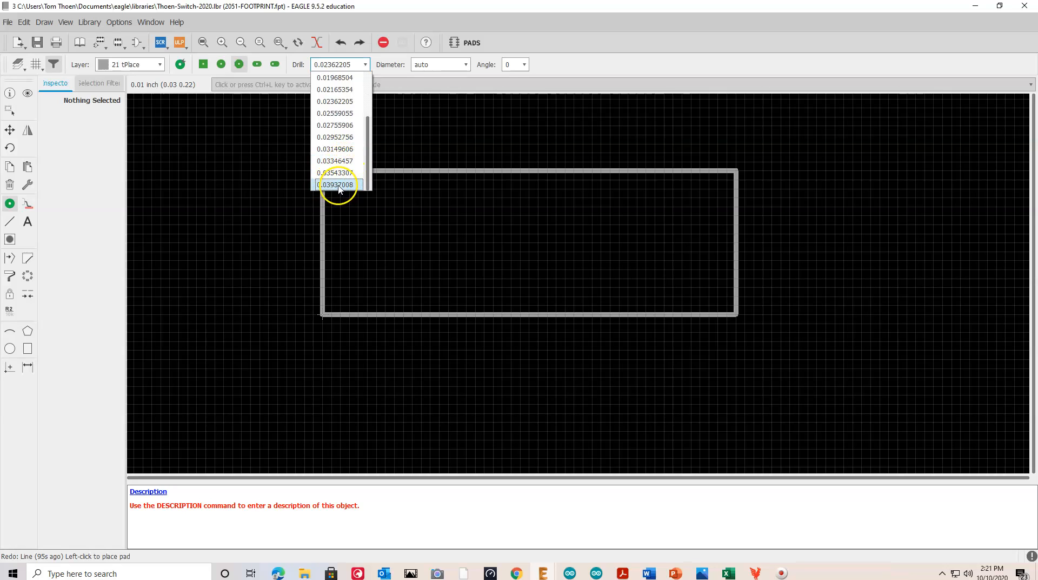
{"action": "left_click", "coordinate": [339, 185]}
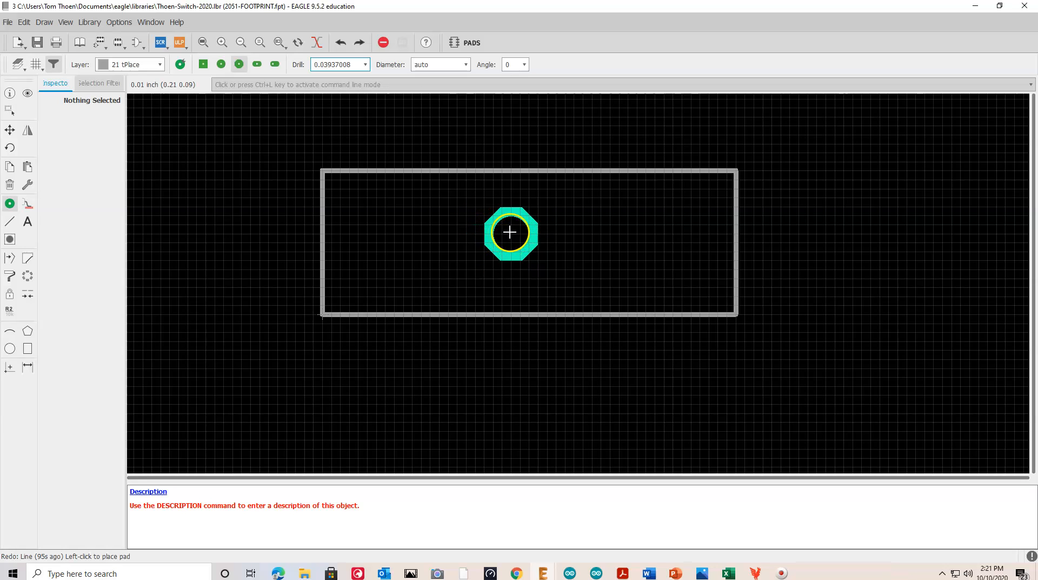
Try pad diameters of 0.1, auto and 0.05 to compare the copper ring around the drill hole
{"action": "left_click", "coordinate": [466, 65]}
{"action": "left_click", "coordinate": [428, 161]}
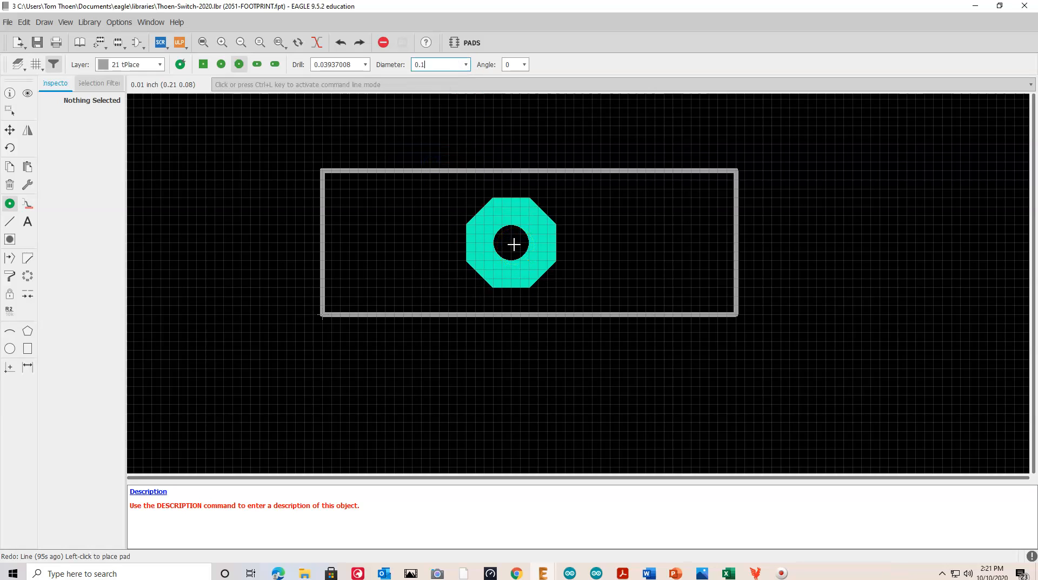
{"action": "left_click", "coordinate": [466, 65]}
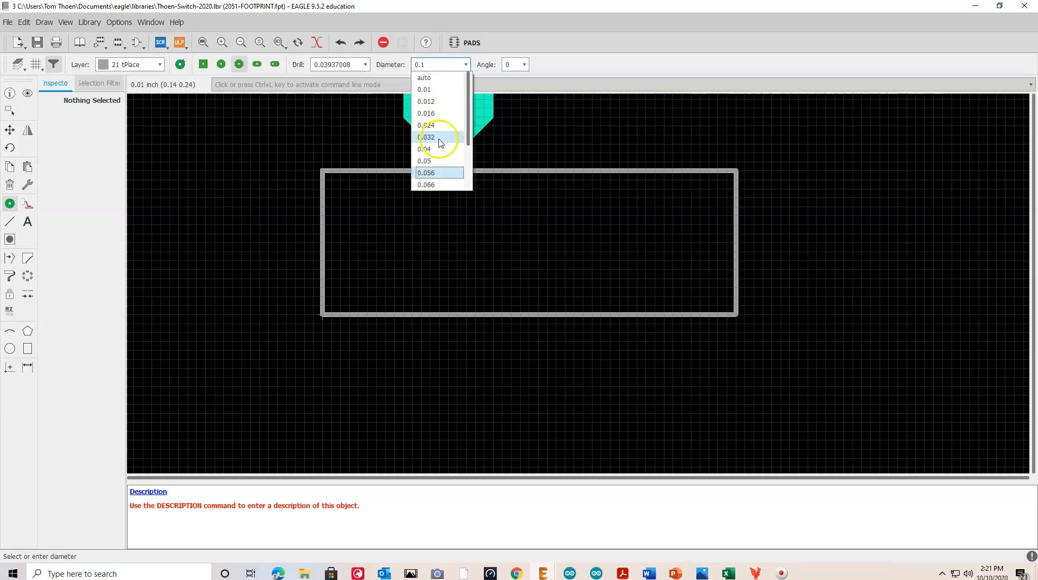
{"action": "left_click", "coordinate": [432, 78]}
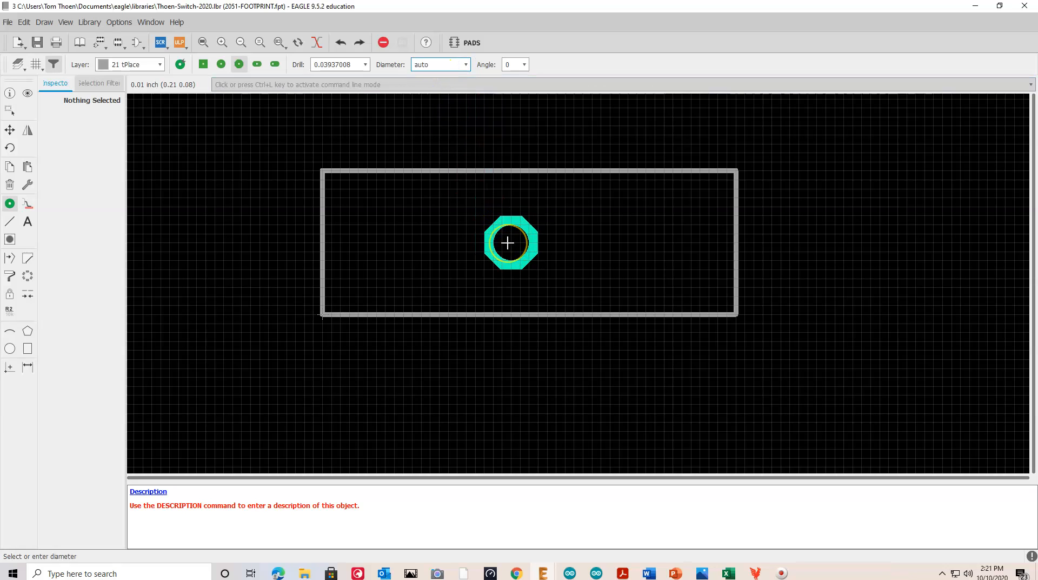
{"action": "left_click", "coordinate": [466, 64]}
{"action": "scroll", "coordinate": [437, 127], "scroll_direction": "down", "scroll_amount": 1}
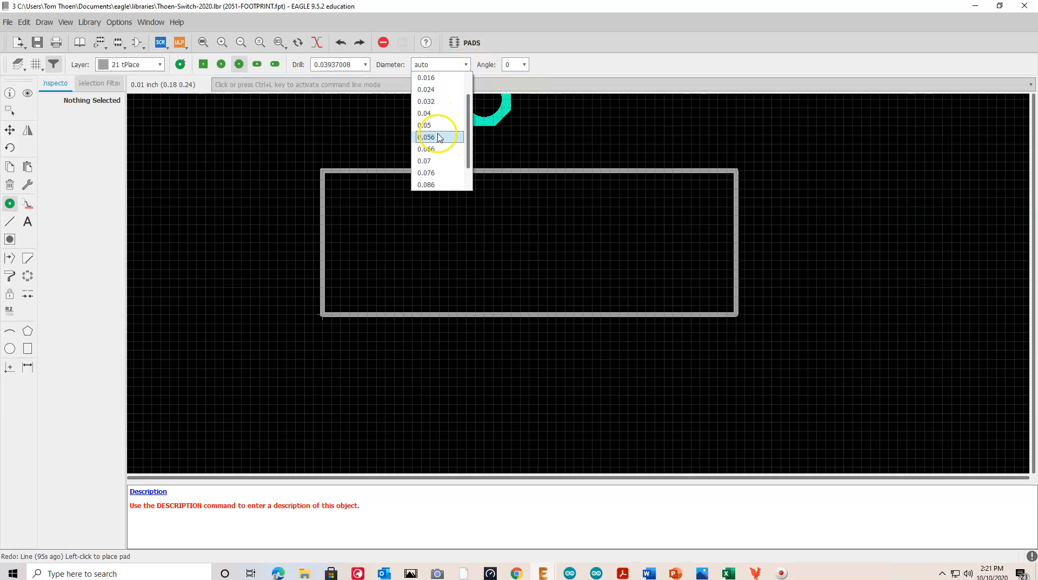
{"action": "left_click", "coordinate": [435, 128]}
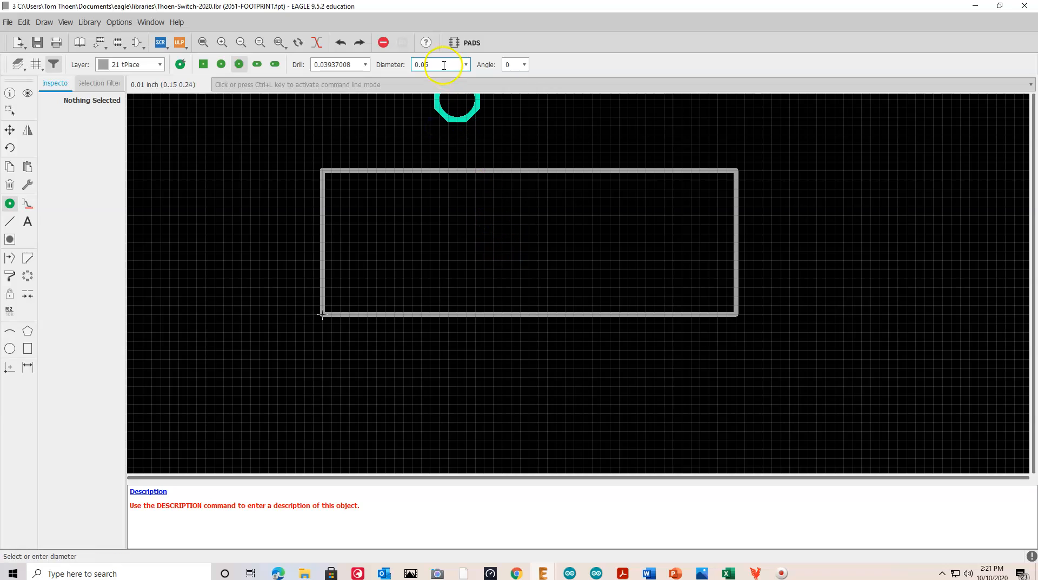
Set the pad diameter to 0.076 inch
{"action": "left_click", "coordinate": [465, 65]}
{"action": "scroll", "coordinate": [437, 149], "scroll_direction": "down", "scroll_amount": 1}
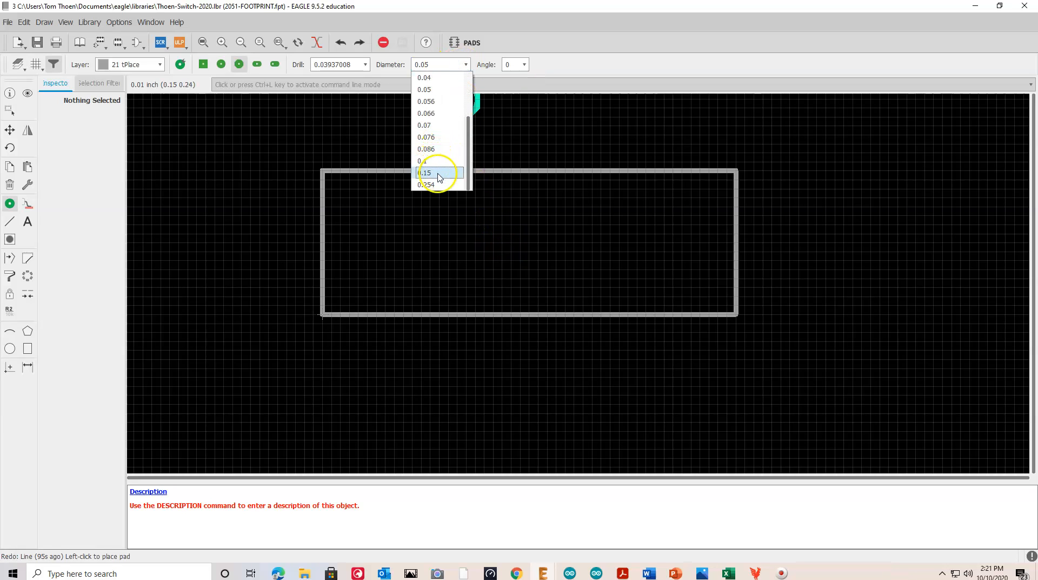
{"action": "left_click", "coordinate": [433, 137]}
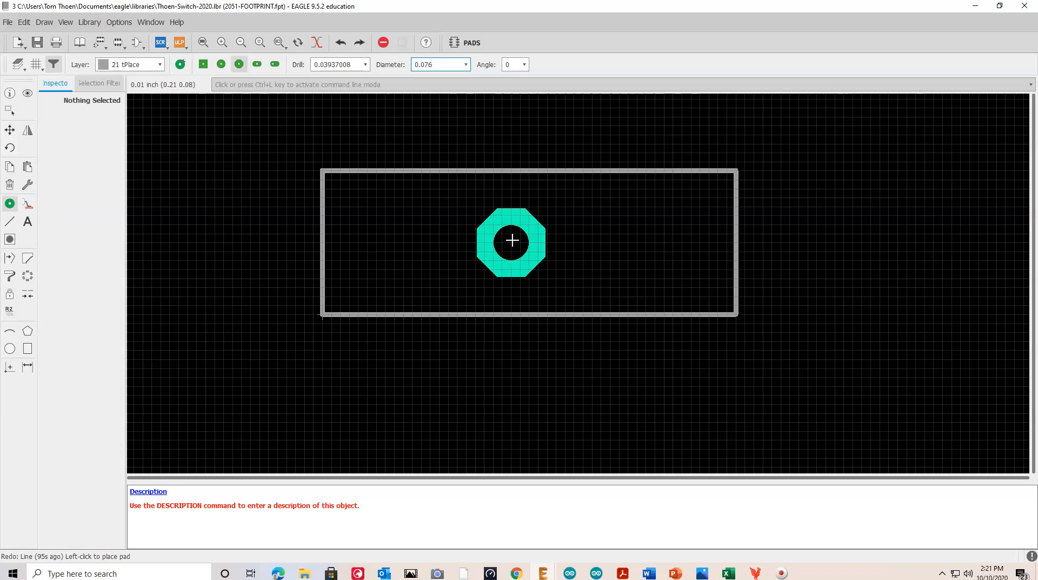
Place three octagonal pads along the outline's horizontal centerline, at (0.23 0.08), (0.33 0.08) and (0.13 0.08) inch
{"action": "scroll", "coordinate": [513, 240], "scroll_direction": "down", "scroll_amount": 1}
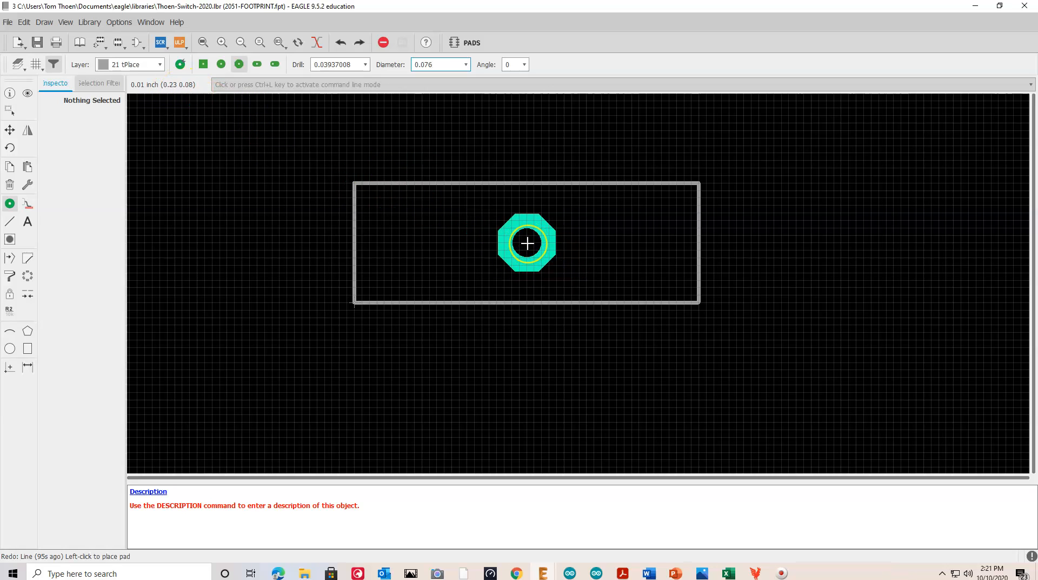
{"action": "key", "text": "Return"}
{"action": "left_click", "coordinate": [527, 243]}
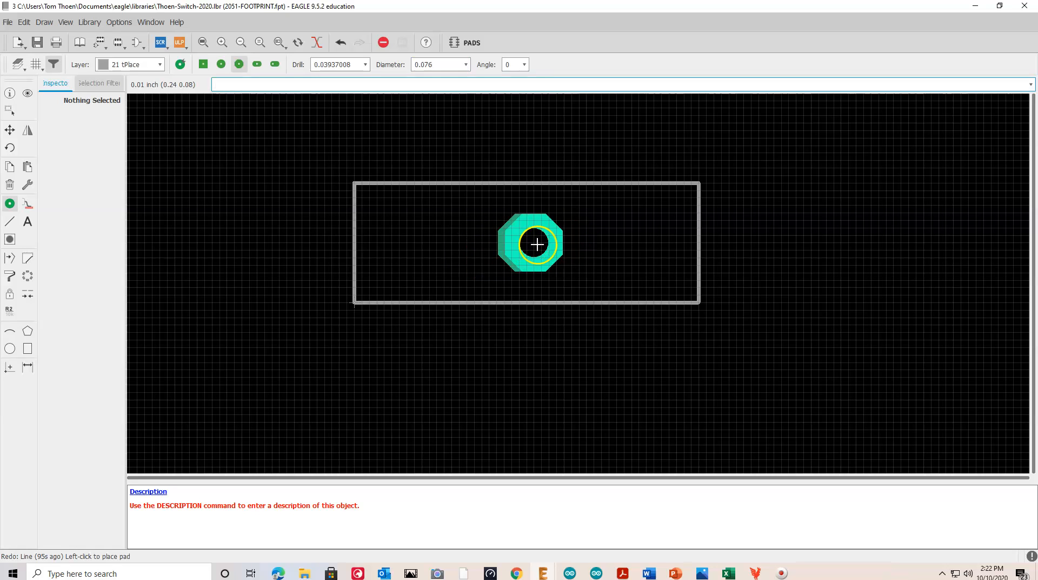
{"action": "left_click", "coordinate": [528, 243]}
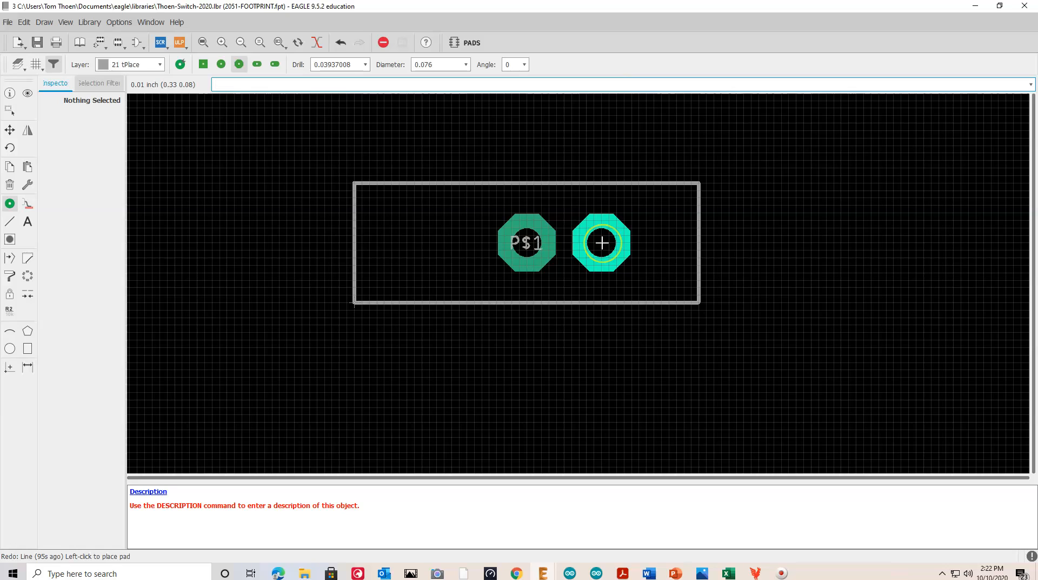
{"action": "left_click", "coordinate": [602, 243]}
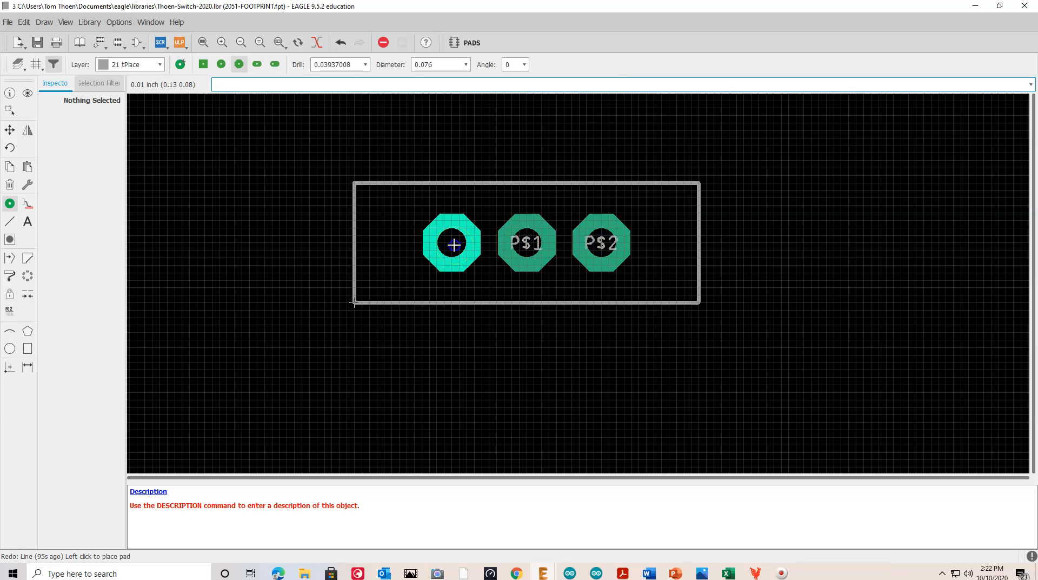
{"action": "left_click", "coordinate": [454, 245]}
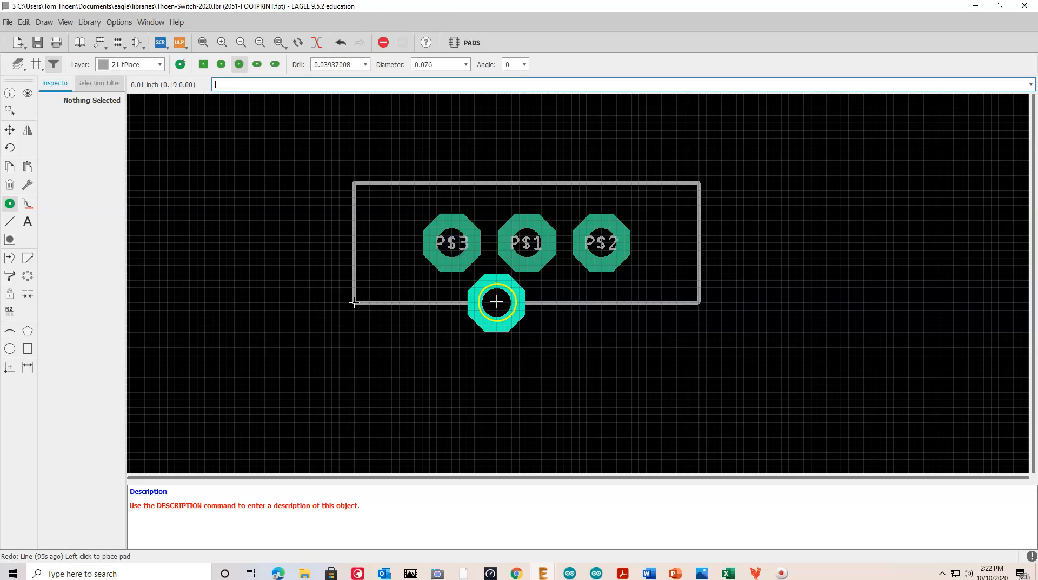
Change the diameter of all three pads to 0.066 inch
{"action": "left_click", "coordinate": [383, 42]}
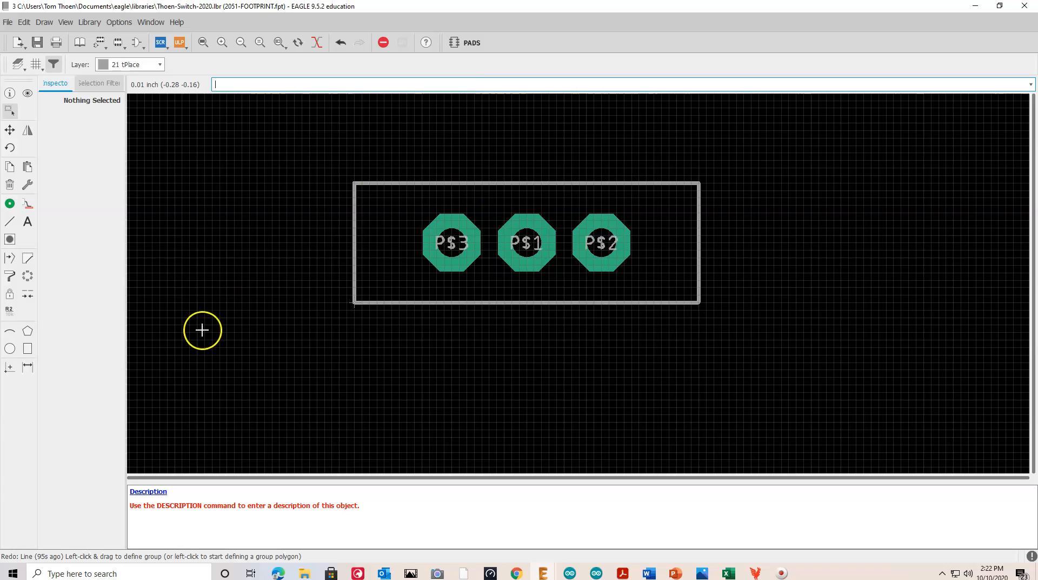
{"action": "left_click", "coordinate": [24, 556]}
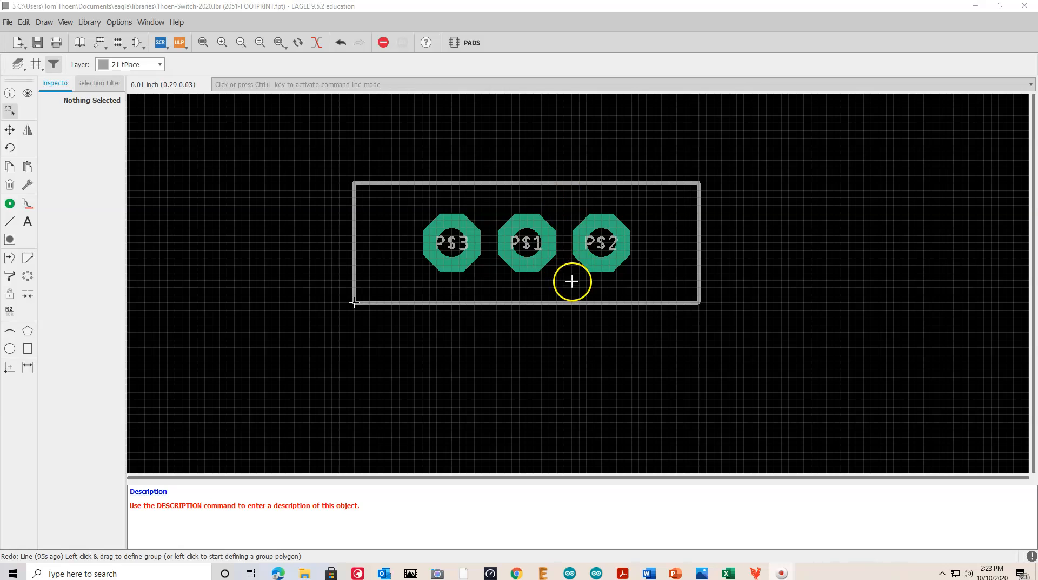
{"action": "left_click", "coordinate": [27, 186]}
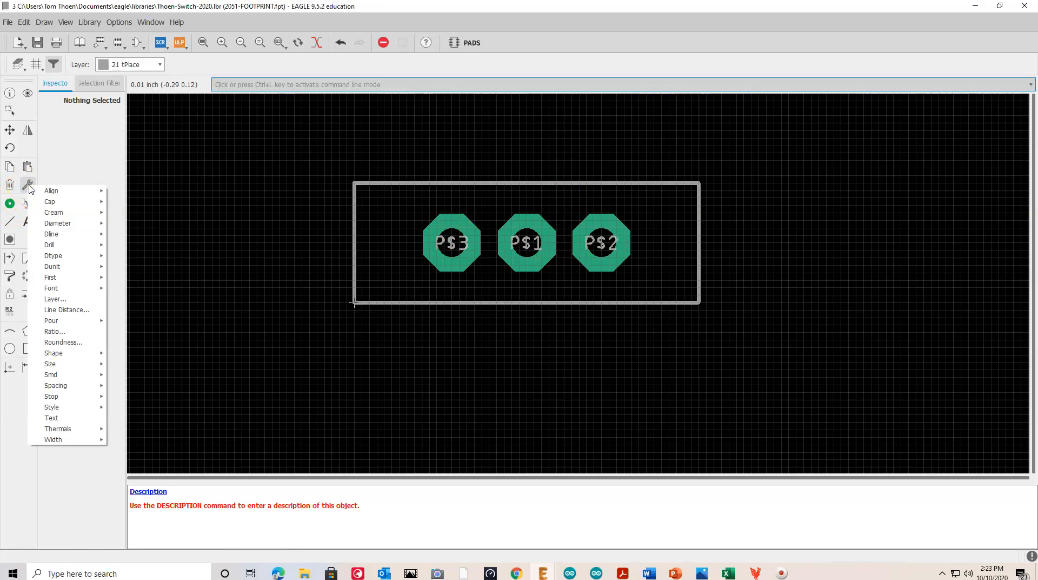
{"action": "mouse_move", "coordinate": [83, 246]}
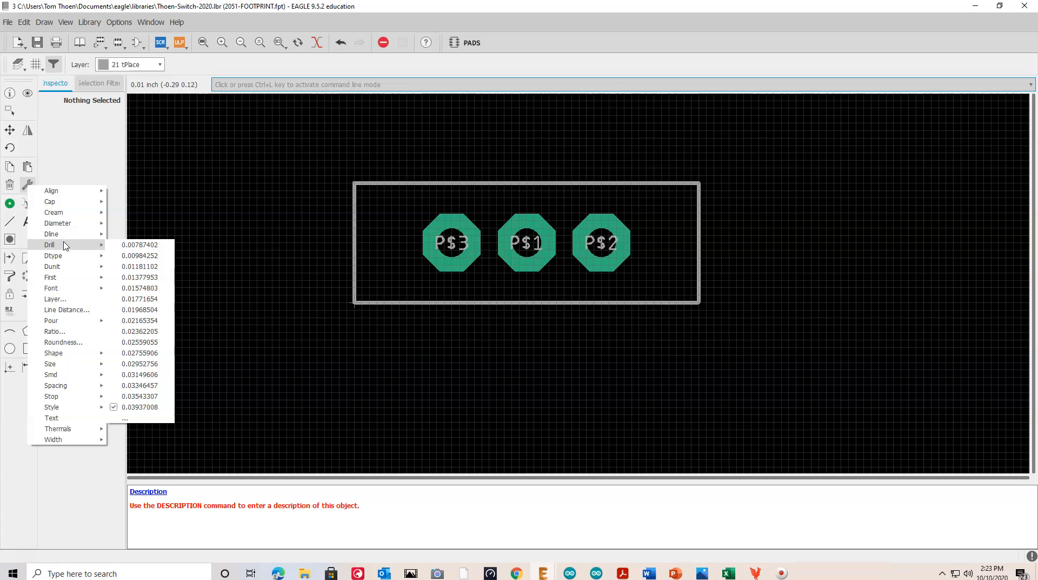
{"action": "mouse_move", "coordinate": [69, 223]}
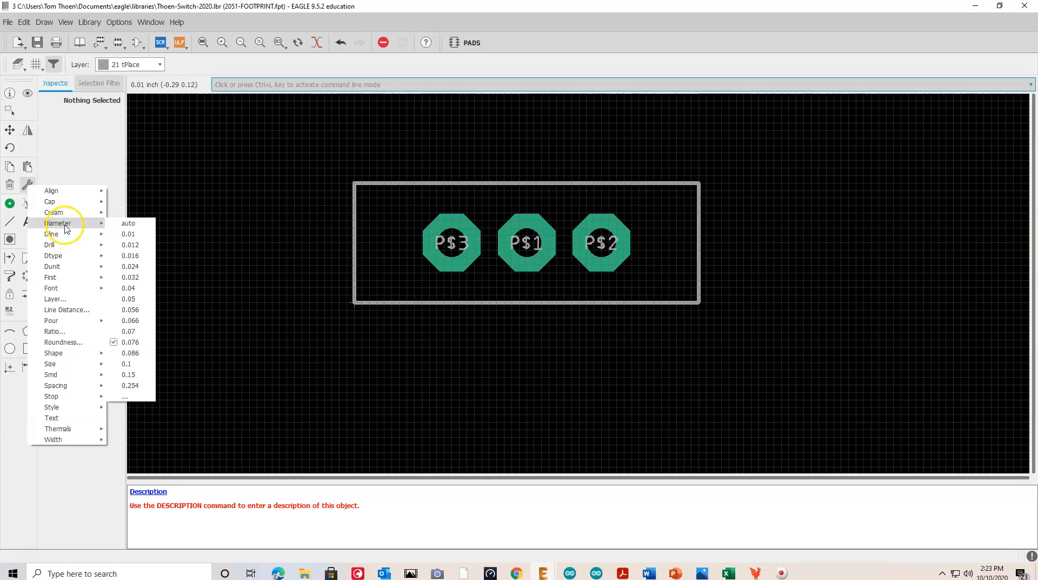
{"action": "left_click", "coordinate": [135, 322]}
{"action": "left_click", "coordinate": [451, 243]}
{"action": "left_click", "coordinate": [528, 242]}
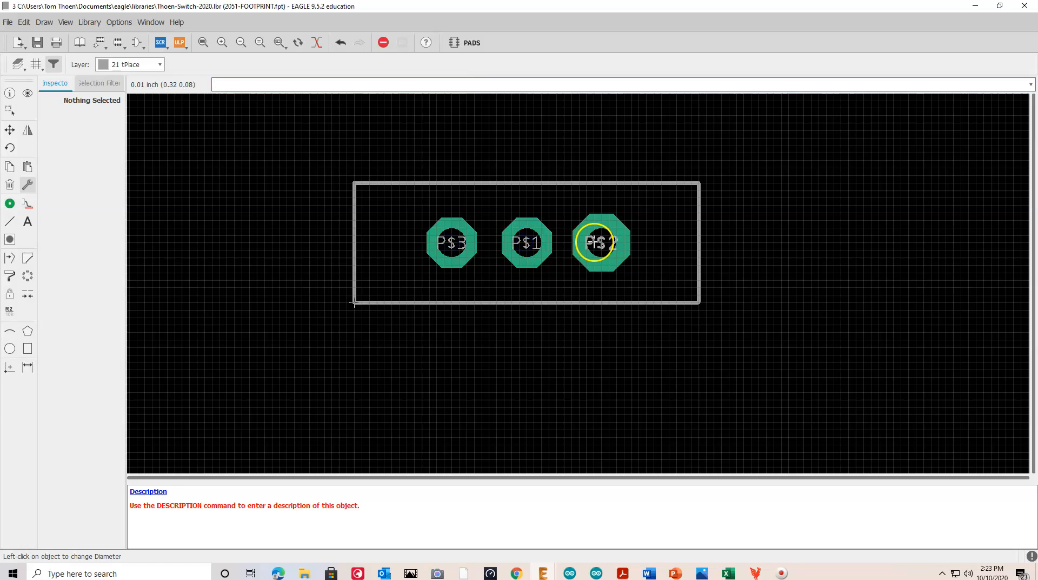
{"action": "left_click", "coordinate": [597, 243]}
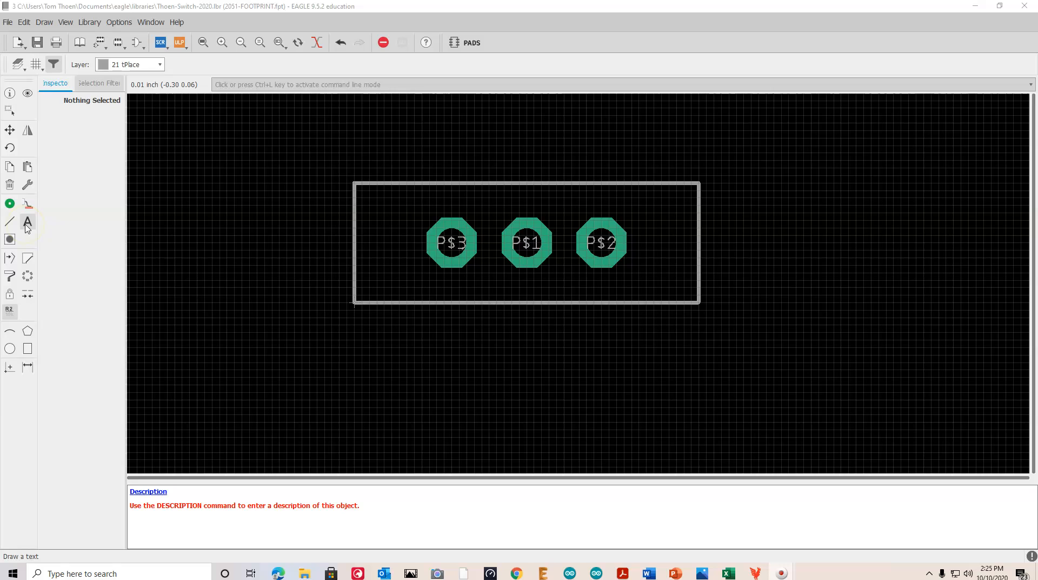
Rename the pads with the center one as 1, the one on its right as 2 and the one on its left as 3
{"action": "left_click", "coordinate": [9, 311]}
{"action": "left_click", "coordinate": [541, 245]}
{"action": "type", "text": "1"}
{"action": "left_click", "coordinate": [417, 265]}
{"action": "left_click", "coordinate": [600, 243]}
{"action": "type", "text": "2"}
{"action": "left_click", "coordinate": [489, 265]}
{"action": "left_click", "coordinate": [454, 245]}
{"action": "type", "text": "3"}
{"action": "left_click", "coordinate": [516, 266]}
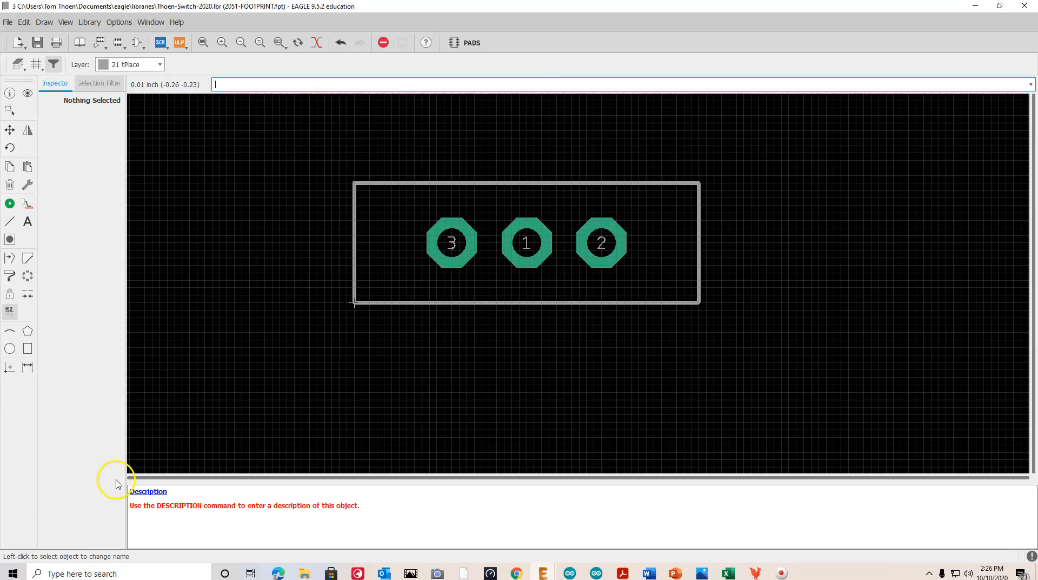
Place the text Name, size 0.05, just above the outline's upper-left corner at about (0.01 0.18) inch
{"action": "left_click", "coordinate": [29, 224]}
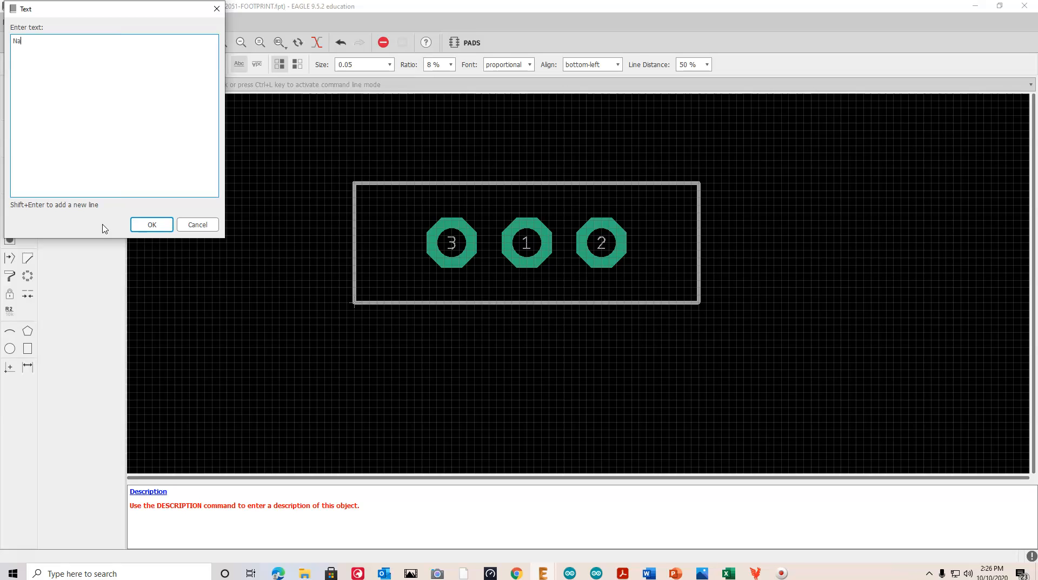
{"action": "key", "text": "Return"}
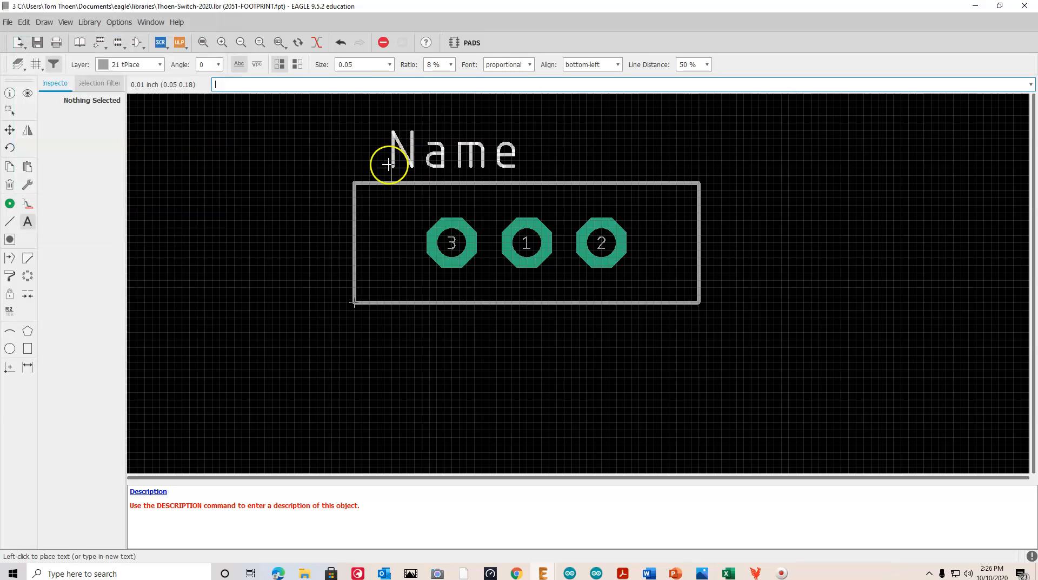
{"action": "left_click", "coordinate": [361, 168]}
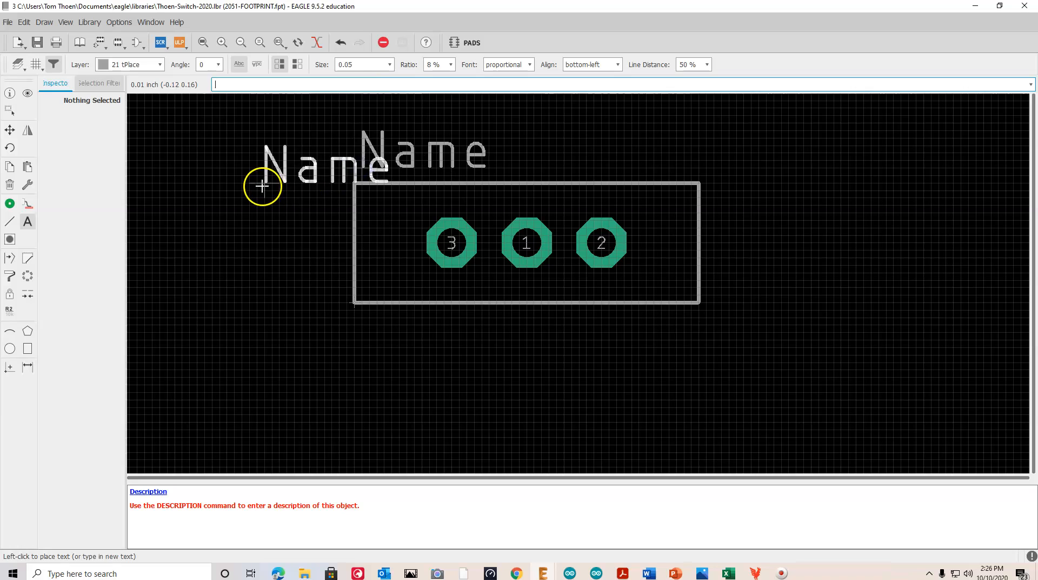
Place the text Value, size 0.05, below the outline's lower-left corner at (0 -0.07) inch
{"action": "key", "text": "Escape"}
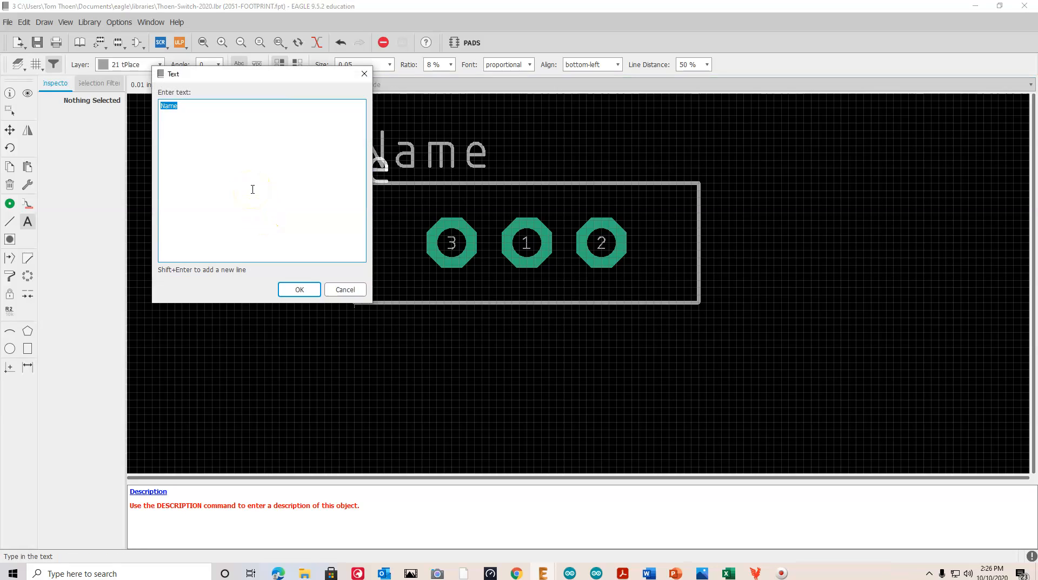
{"action": "type", "text": "Value"}
{"action": "key", "text": "Return"}
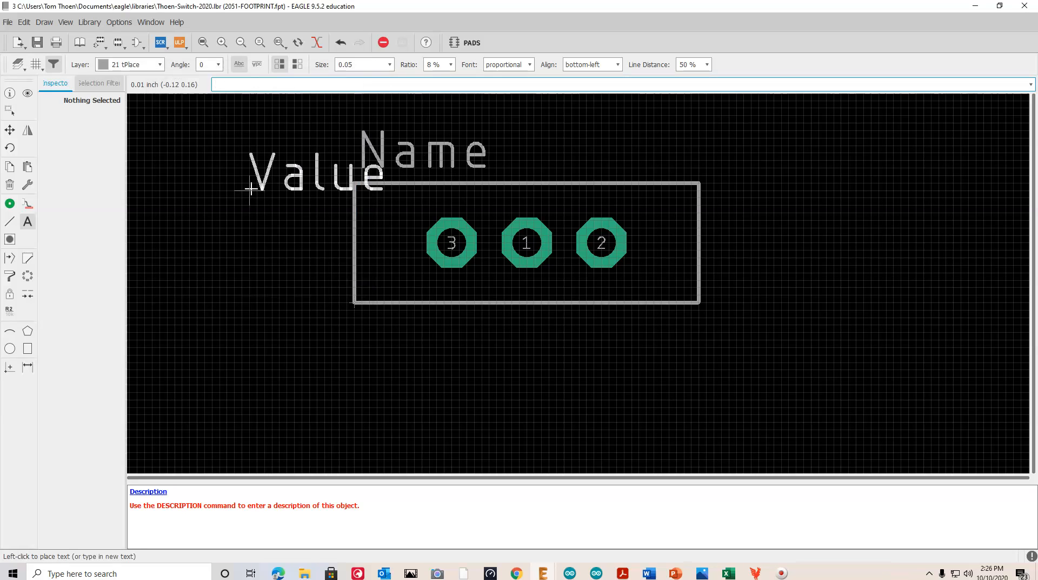
{"action": "left_click", "coordinate": [354, 355]}
{"action": "key", "text": "Escape"}
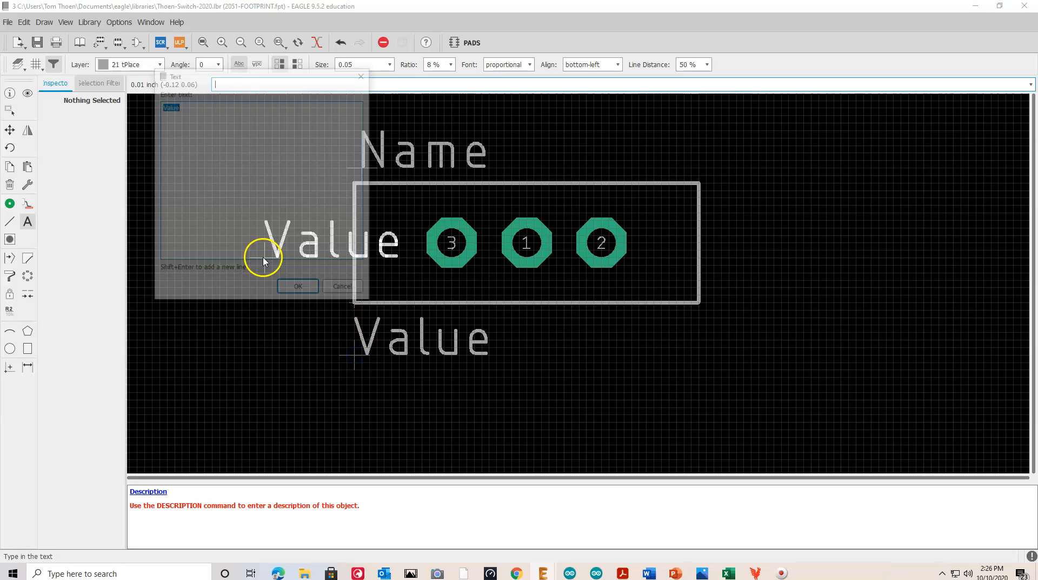
{"action": "key", "text": "Escape"}
{"action": "left_click", "coordinate": [27, 553]}
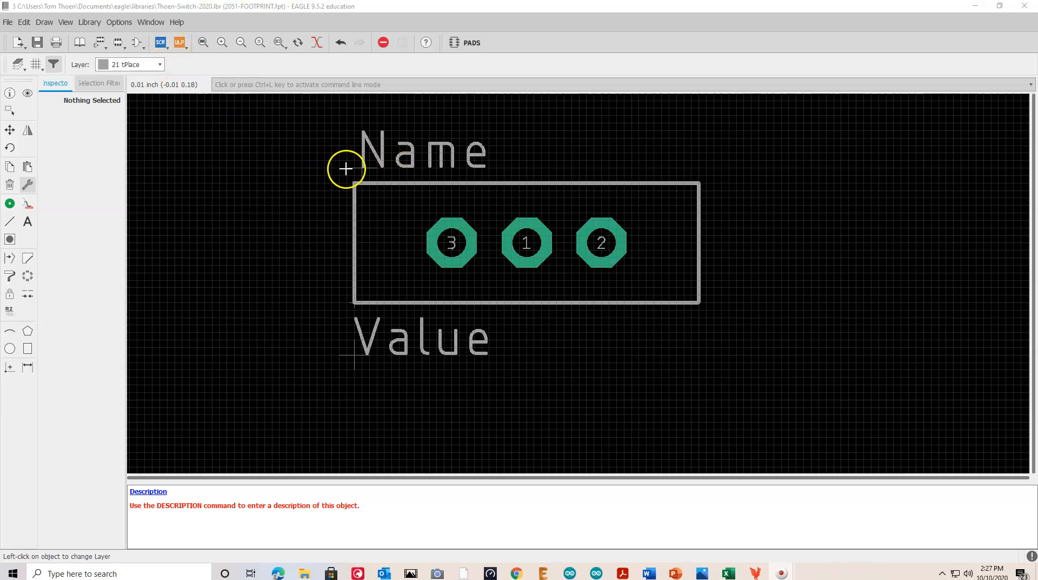
{"action": "left_click", "coordinate": [27, 185]}
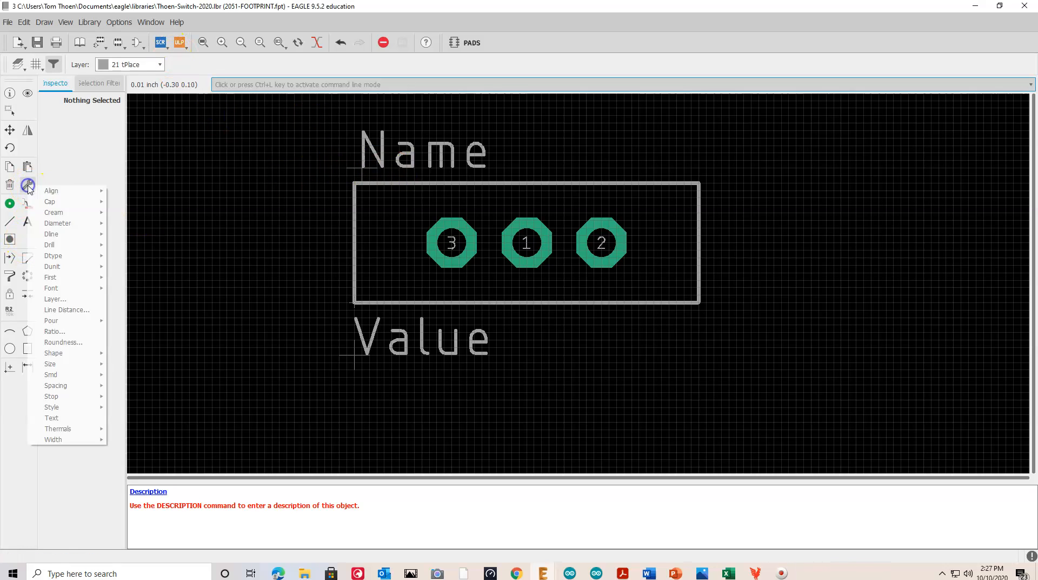
{"action": "left_click", "coordinate": [65, 299]}
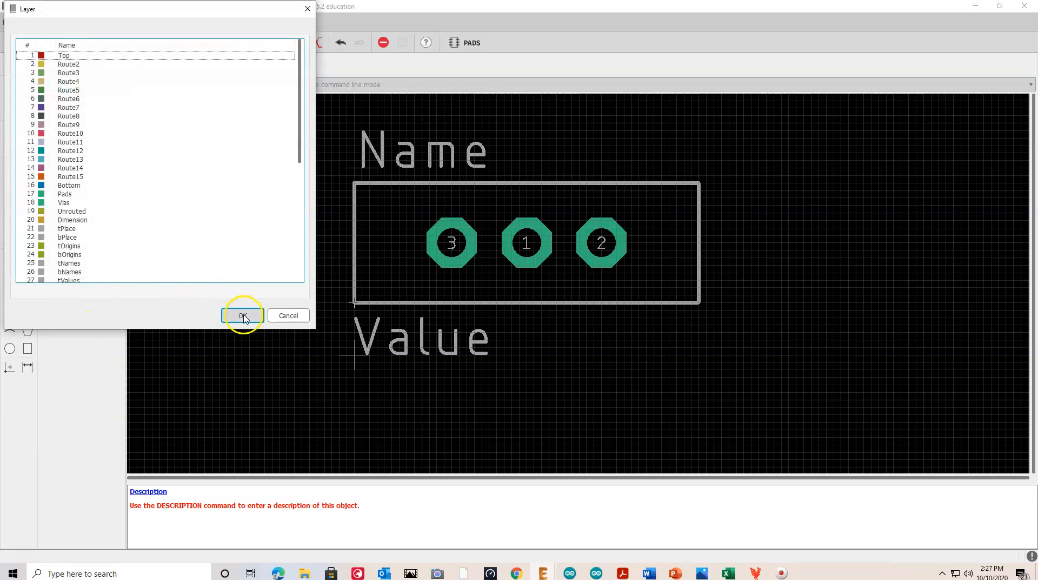
{"action": "scroll", "coordinate": [65, 217], "scroll_direction": "down", "scroll_amount": 1}
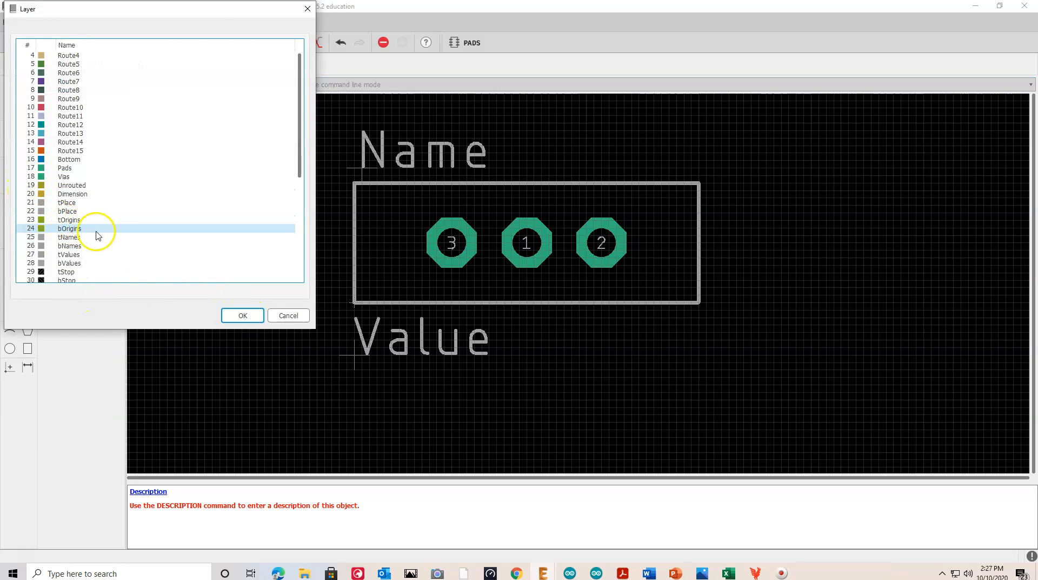
{"action": "left_click", "coordinate": [242, 316]}
{"action": "left_click", "coordinate": [27, 186]}
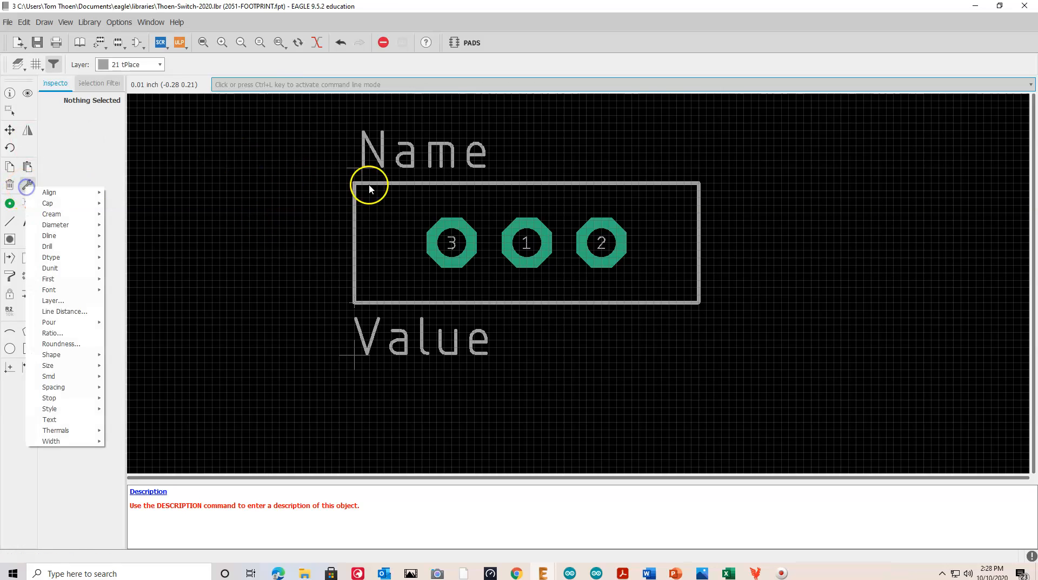
{"action": "left_click", "coordinate": [361, 167]}
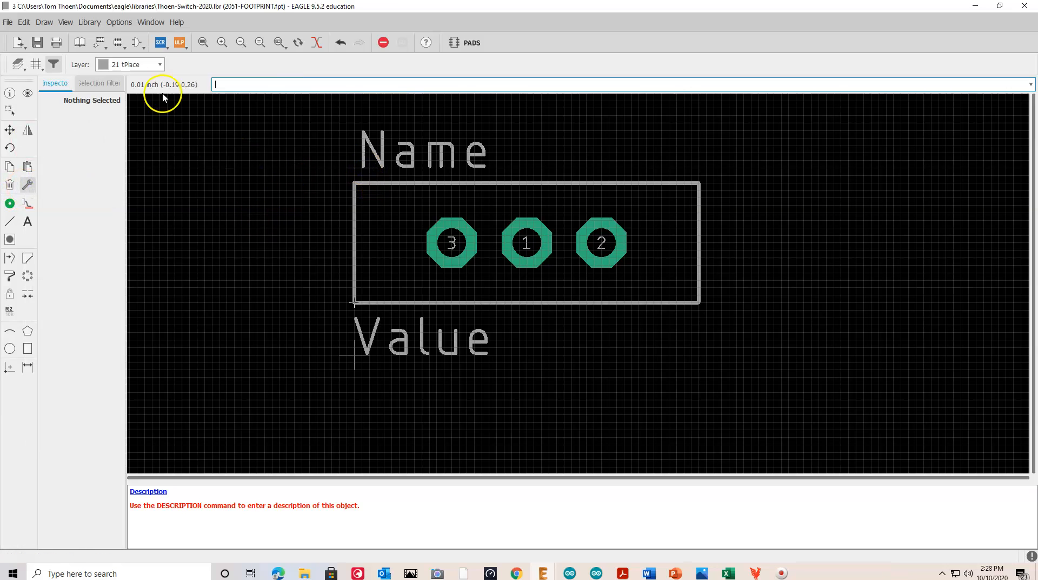
Change the layer of the Name text to 25 tNames
{"action": "left_click", "coordinate": [152, 65]}
{"action": "scroll", "coordinate": [143, 203], "scroll_direction": "down", "scroll_amount": 2}
{"action": "left_click", "coordinate": [139, 203]}
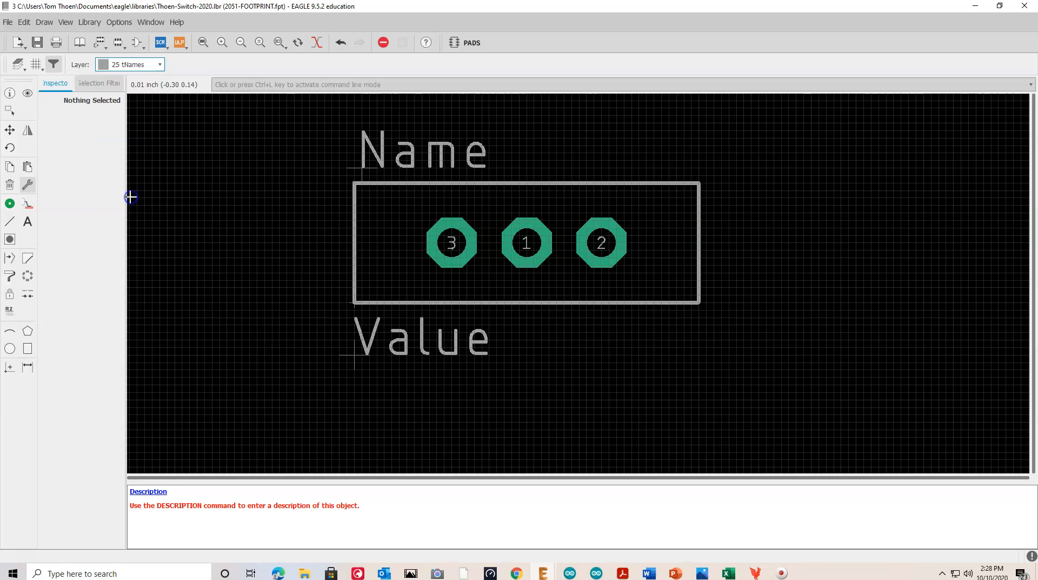
{"action": "left_click", "coordinate": [362, 164]}
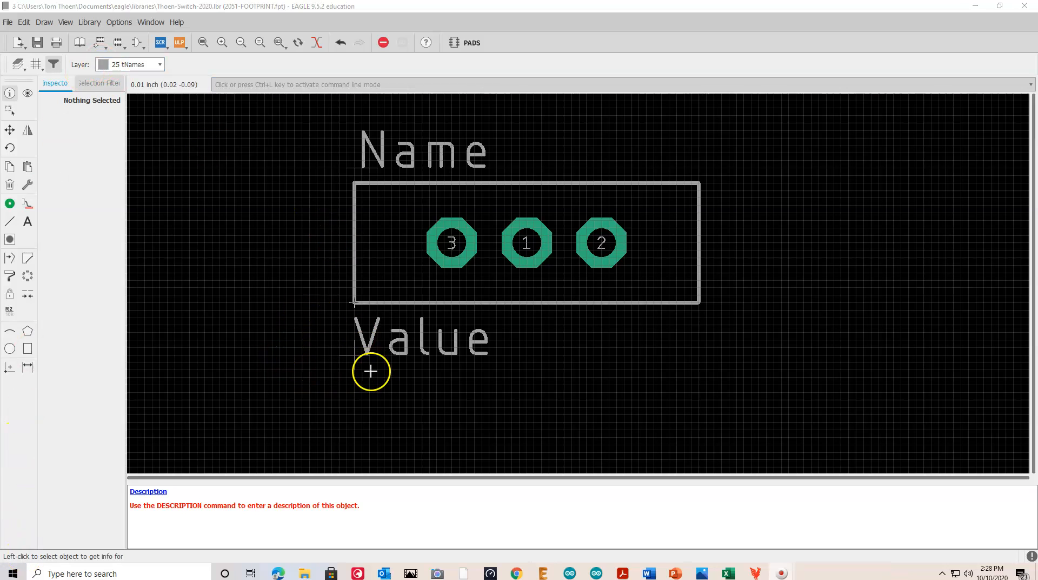
Change the layer of the Value text to 27 tValues in its properties and save the library
{"action": "left_click", "coordinate": [355, 354]}
{"action": "left_click", "coordinate": [357, 355]}
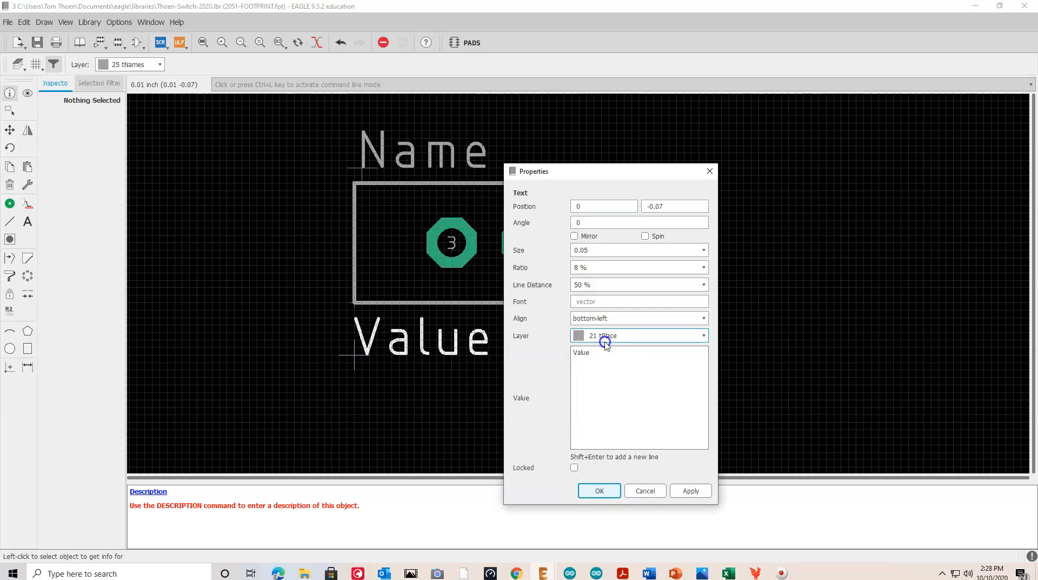
{"action": "left_click", "coordinate": [703, 335]}
{"action": "scroll", "coordinate": [634, 445], "scroll_direction": "down", "scroll_amount": 4}
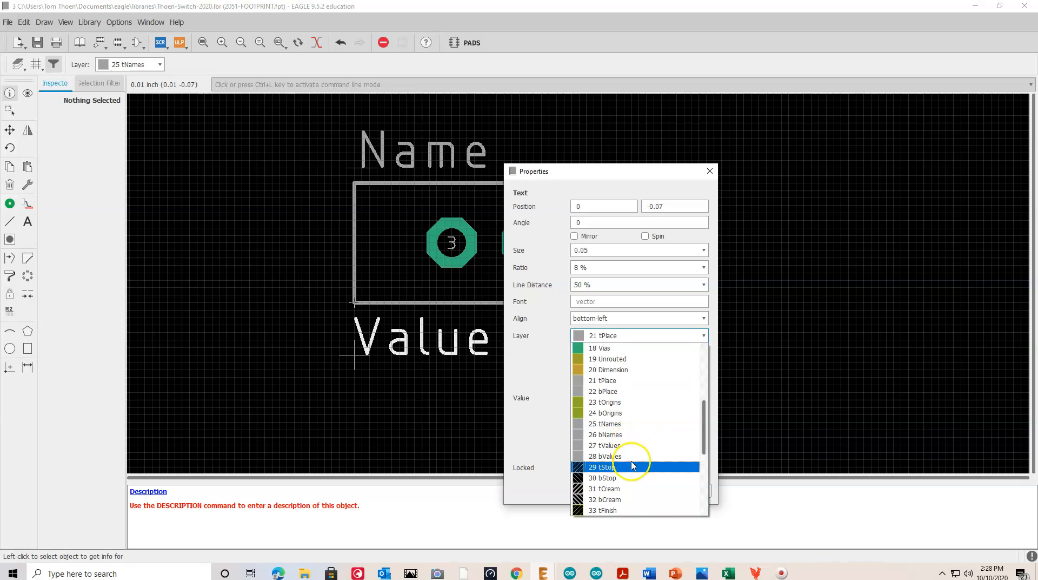
{"action": "left_click", "coordinate": [615, 446]}
{"action": "left_click", "coordinate": [598, 490]}
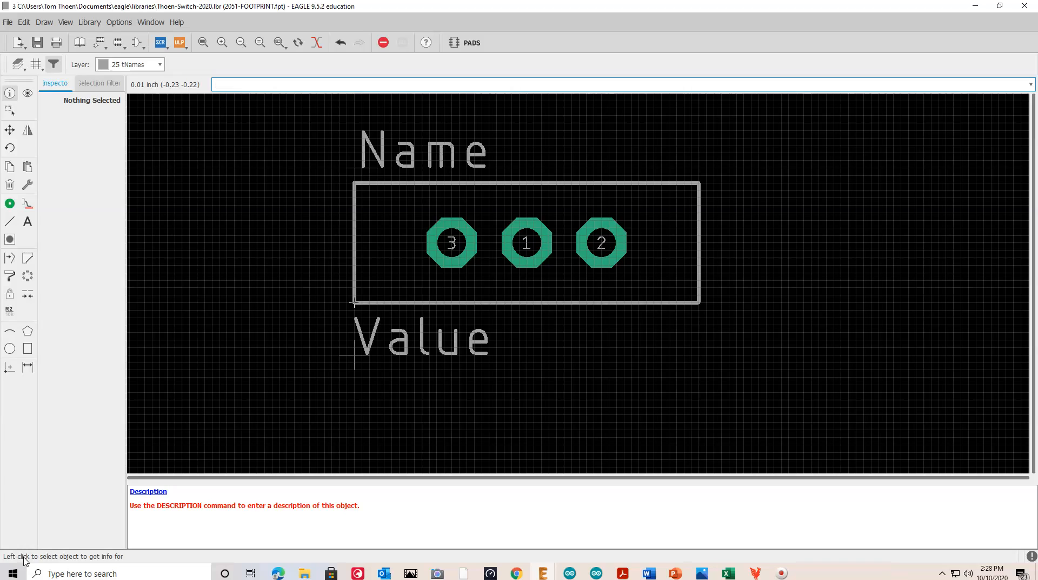
{"action": "left_click", "coordinate": [38, 43]}
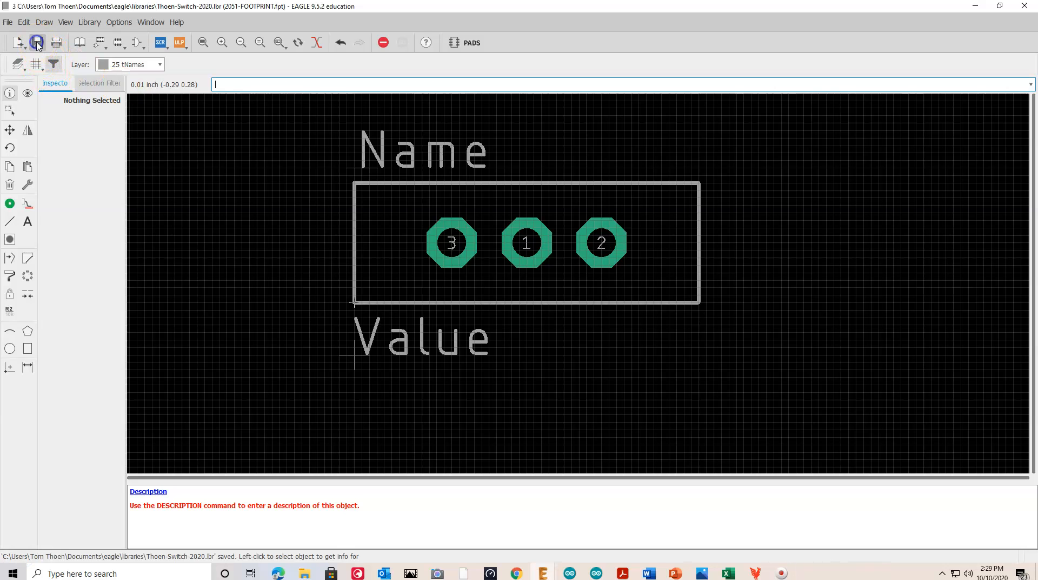
{"action": "left_click", "coordinate": [137, 43]}
{"action": "left_click", "coordinate": [73, 173]}
{"action": "key", "text": "Escape"}
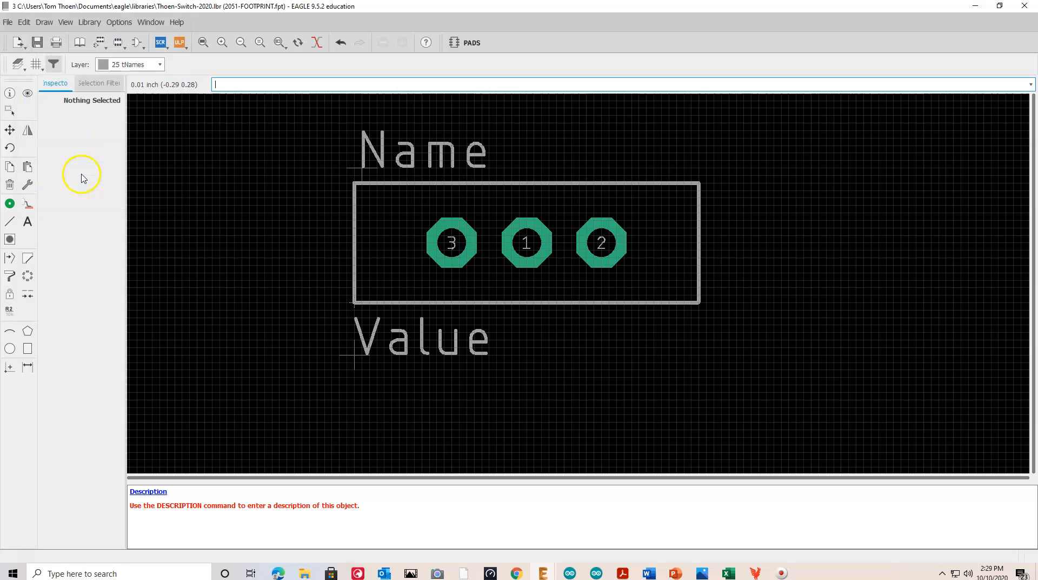
Create a new symbol named 2051-SYMBOL and set its grid size to 0.025 inch
{"action": "left_click", "coordinate": [135, 44]}
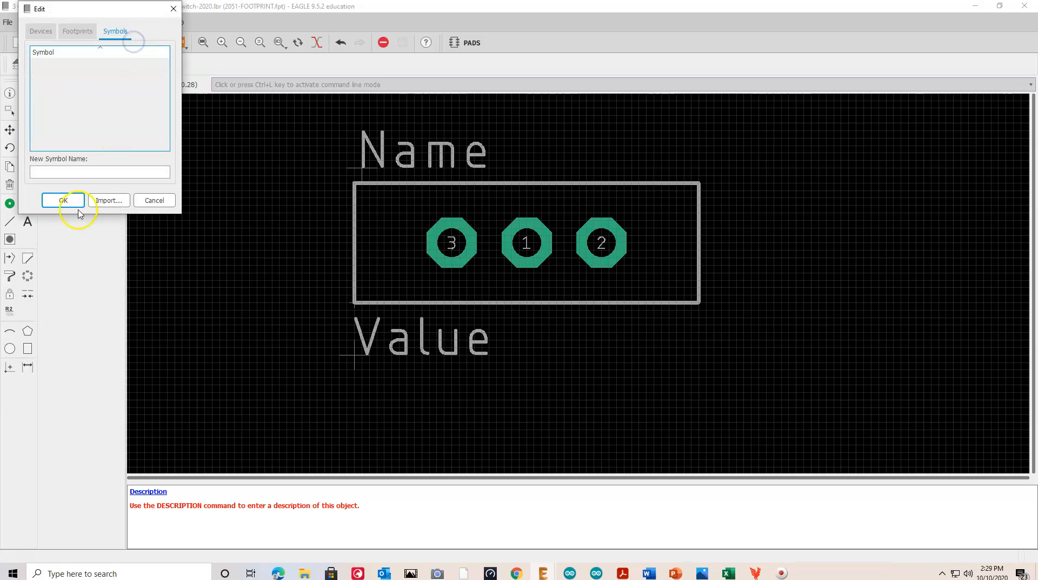
{"action": "left_click_drag", "start_coordinate": [128, 13], "coordinate": [161, 102]}
{"action": "left_click", "coordinate": [93, 263]}
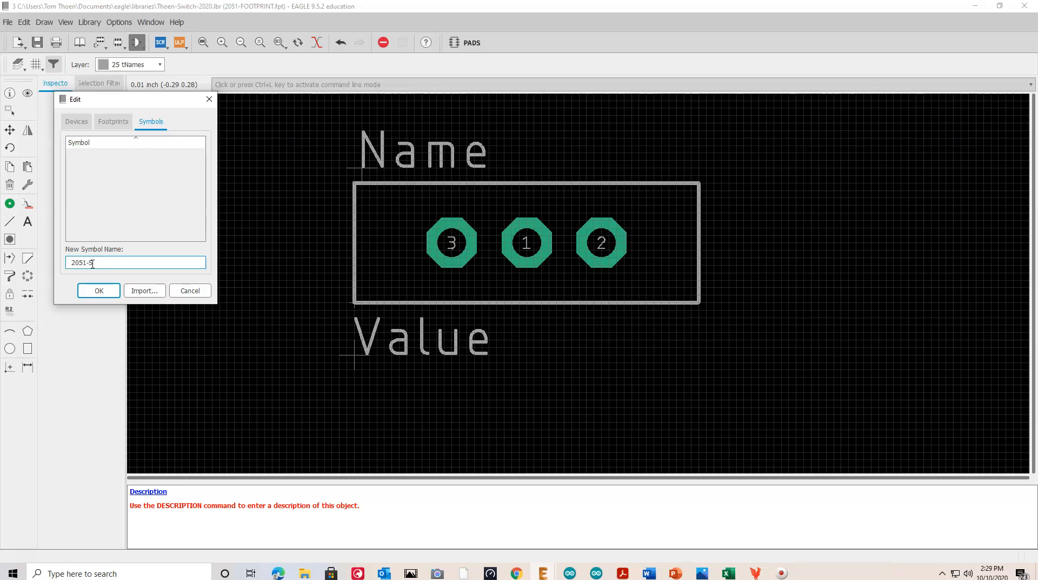
{"action": "key", "text": "Return"}
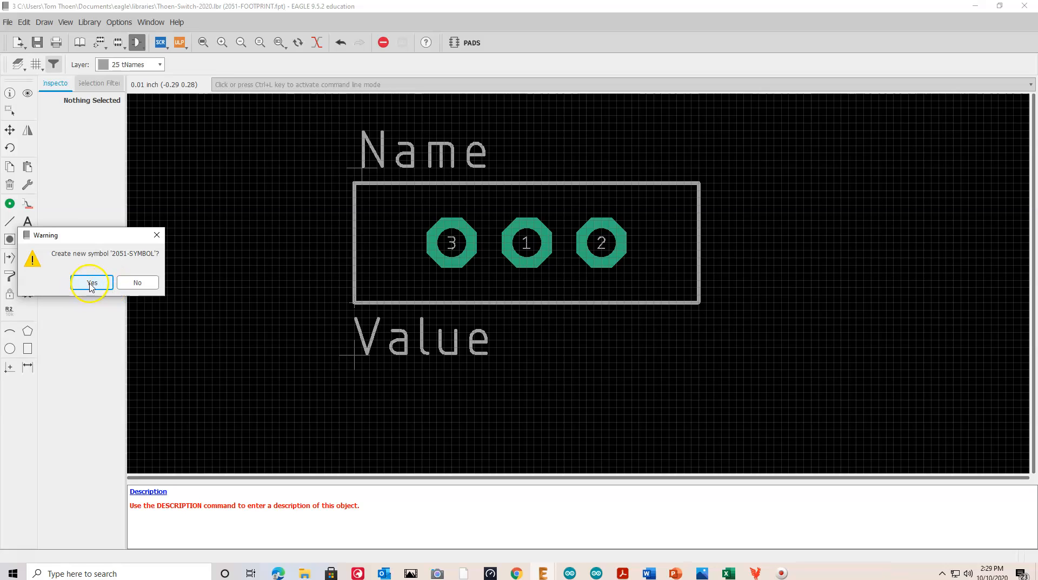
{"action": "left_click", "coordinate": [91, 283]}
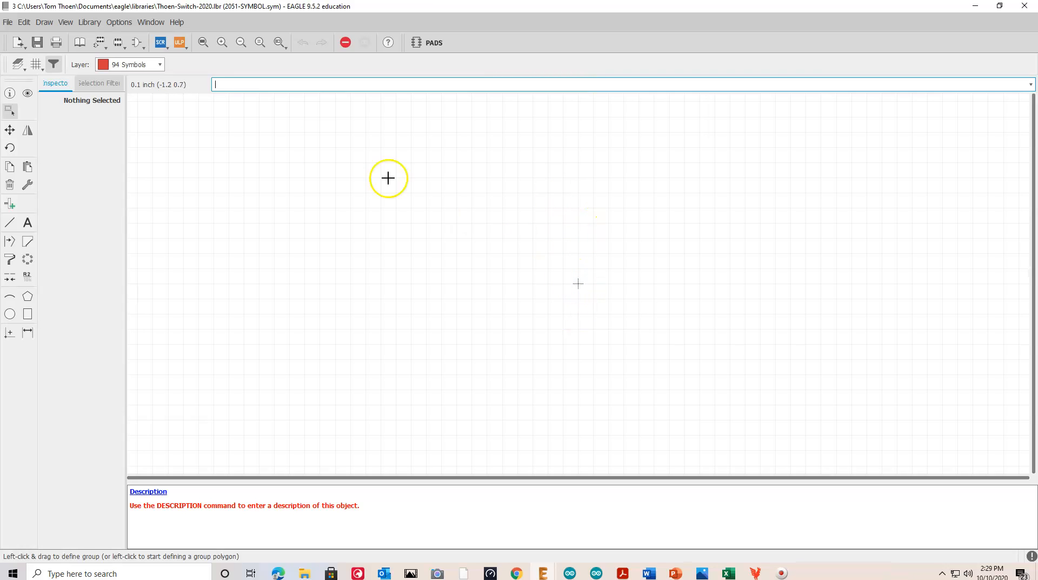
{"action": "left_click", "coordinate": [35, 64]}
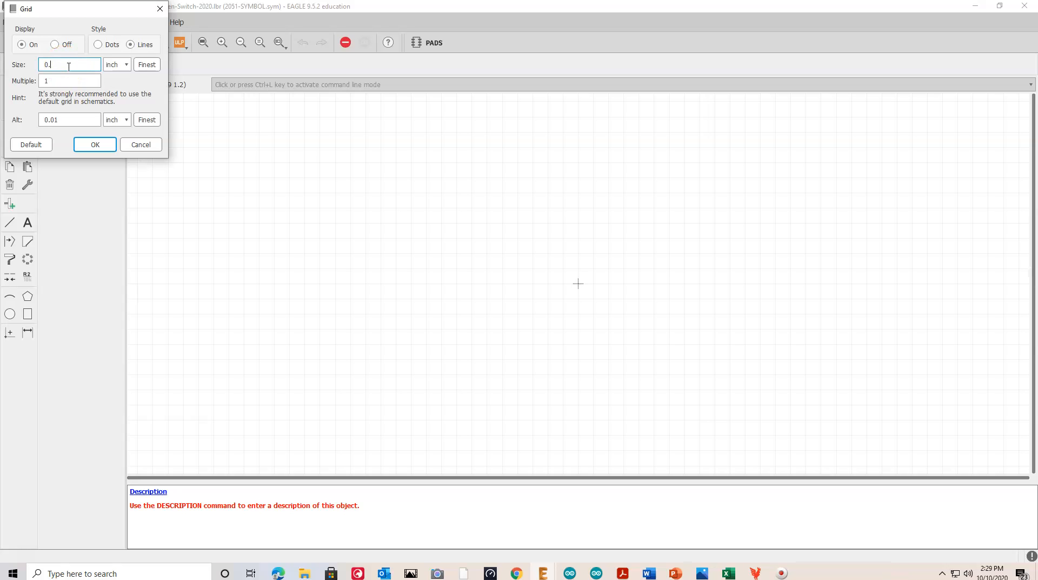
{"action": "key", "text": "Return"}
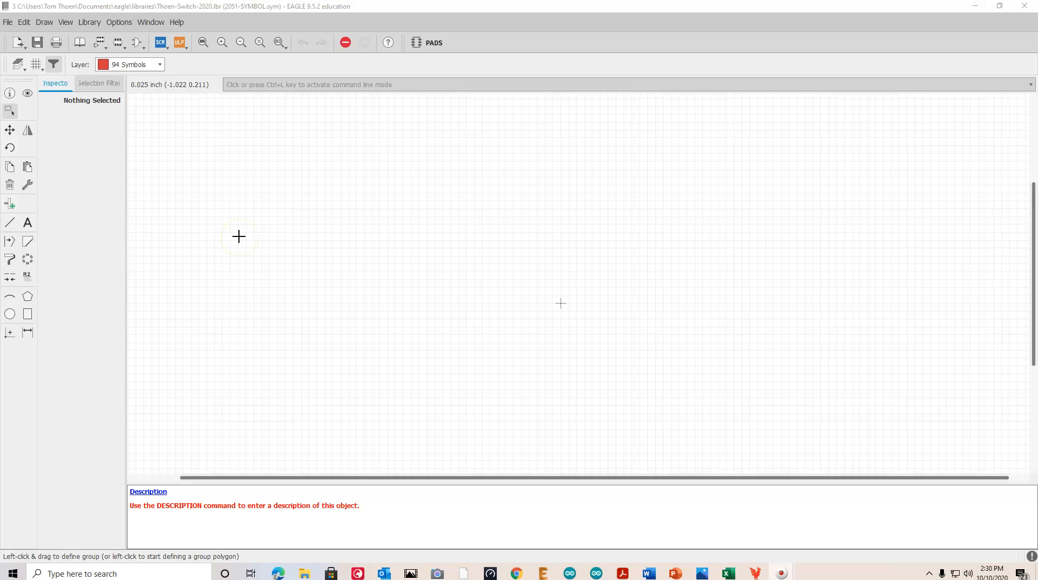
Place a short pin at (-0.1 0) inch with its line facing the origin
{"action": "left_click", "coordinate": [9, 204]}
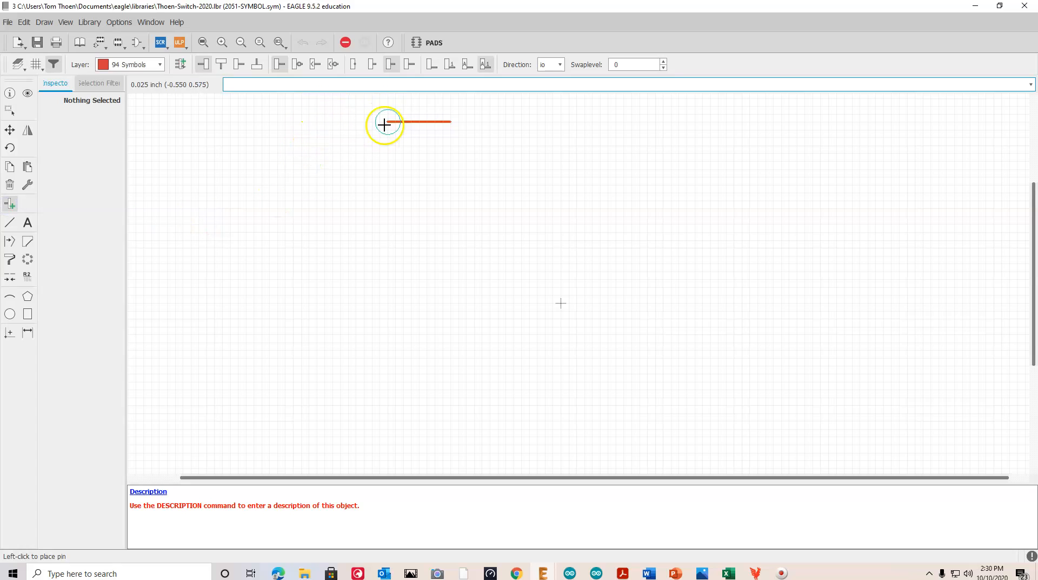
{"action": "left_click", "coordinate": [372, 64]}
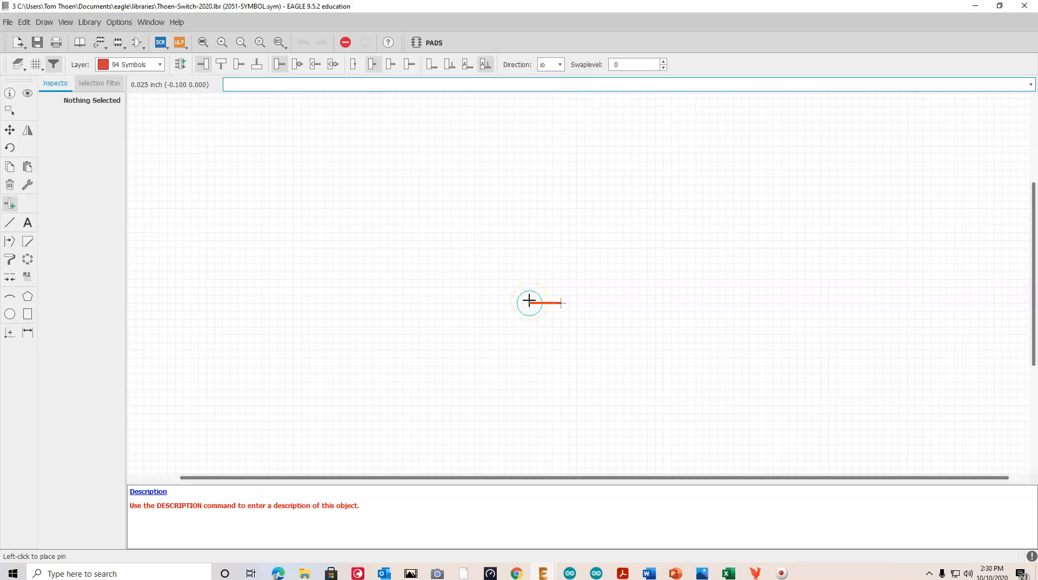
{"action": "left_click", "coordinate": [529, 300]}
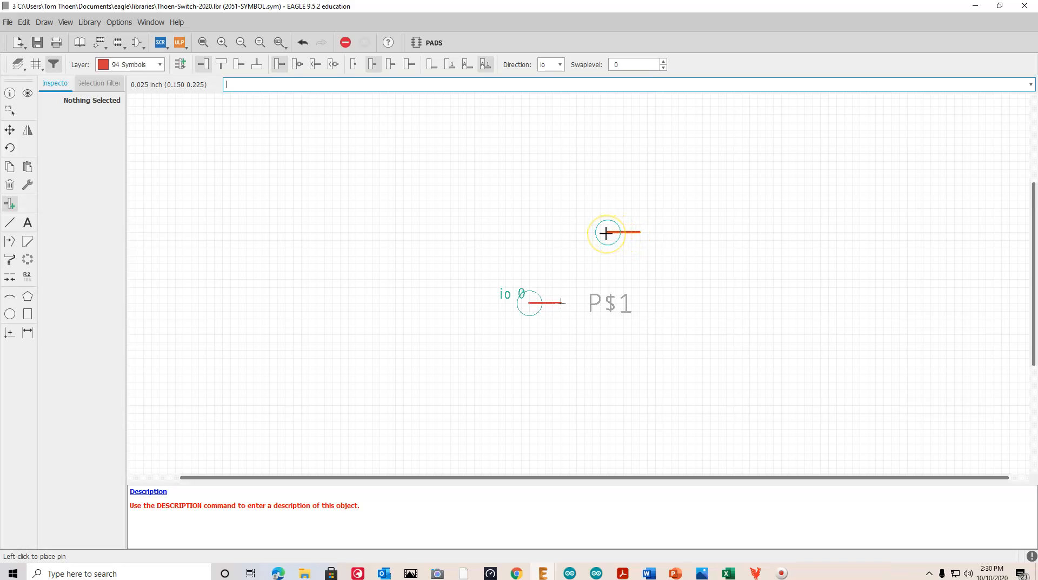
Place two short pins rotated 180 degrees at about (0.125 0.175) and (0.125 -0.225) inch, facing the first pin
{"action": "right_click", "coordinate": [606, 233]}
{"action": "right_click", "coordinate": [606, 233]}
{"action": "left_click", "coordinate": [602, 247]}
{"action": "left_click", "coordinate": [599, 246]}
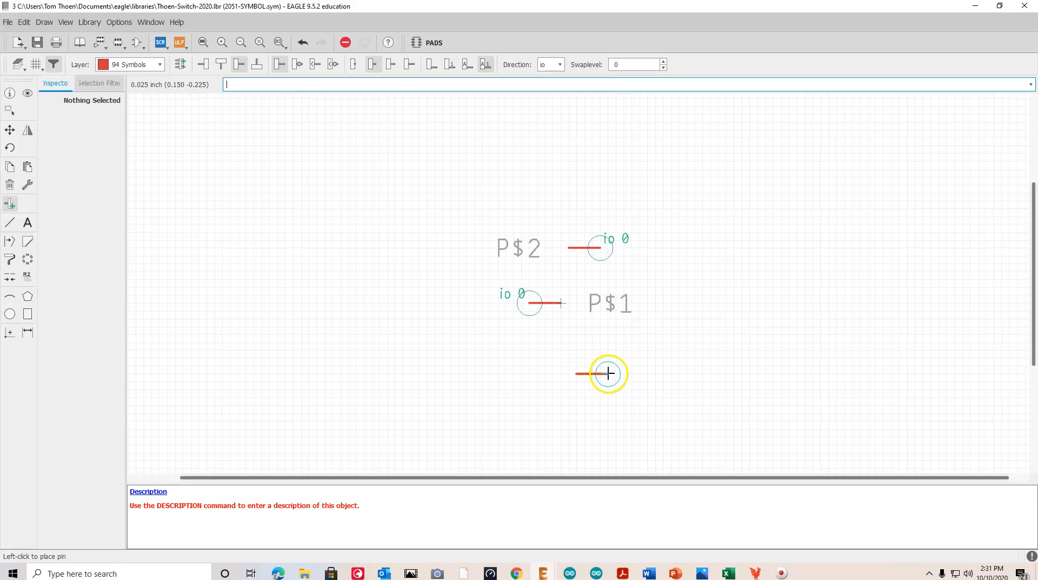
{"action": "left_click", "coordinate": [599, 372]}
{"action": "left_click", "coordinate": [349, 48]}
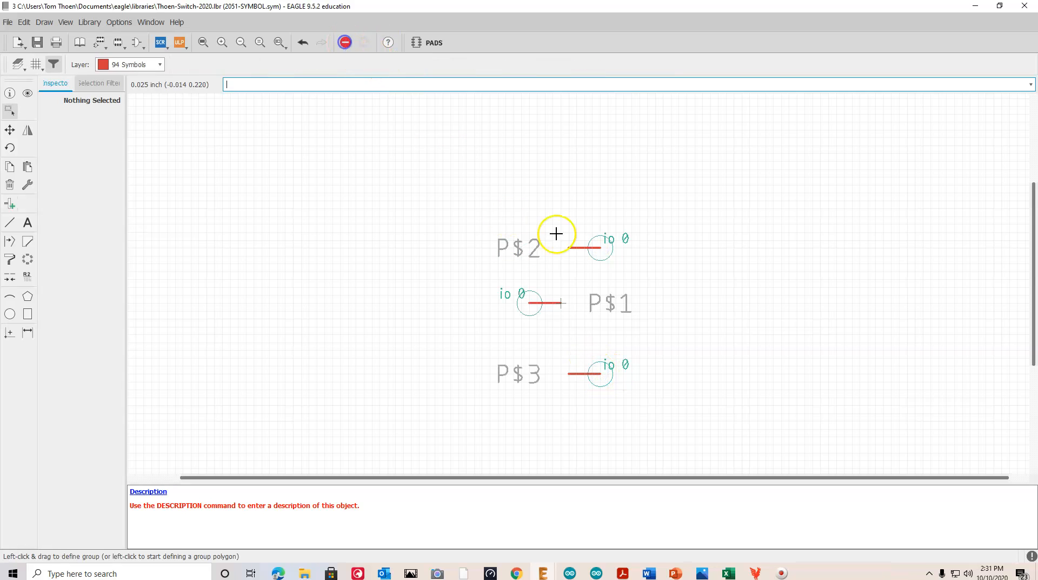
Move pins P$2 and P$3 outward to (0.35 0.175) and (0.35 -0.225) inch
{"action": "left_click", "coordinate": [11, 130]}
{"action": "left_click", "coordinate": [600, 247]}
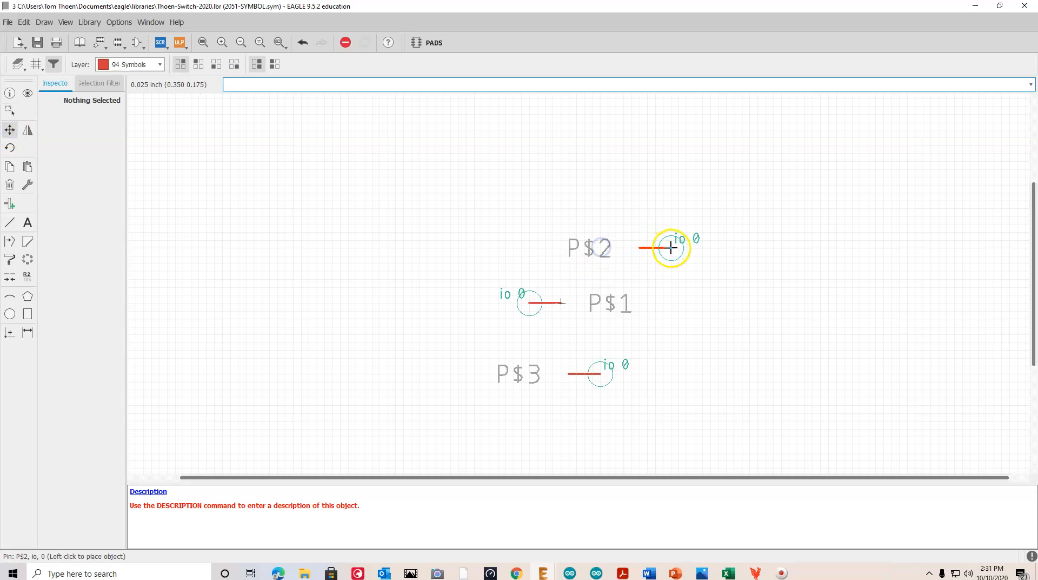
{"action": "left_click", "coordinate": [670, 248]}
{"action": "left_click", "coordinate": [600, 372]}
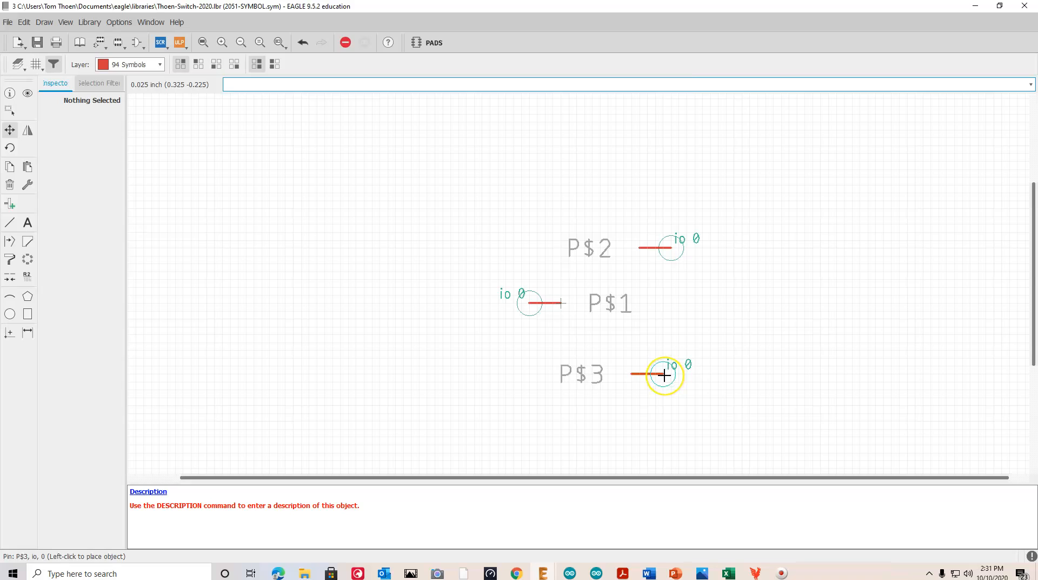
{"action": "left_click", "coordinate": [672, 373]}
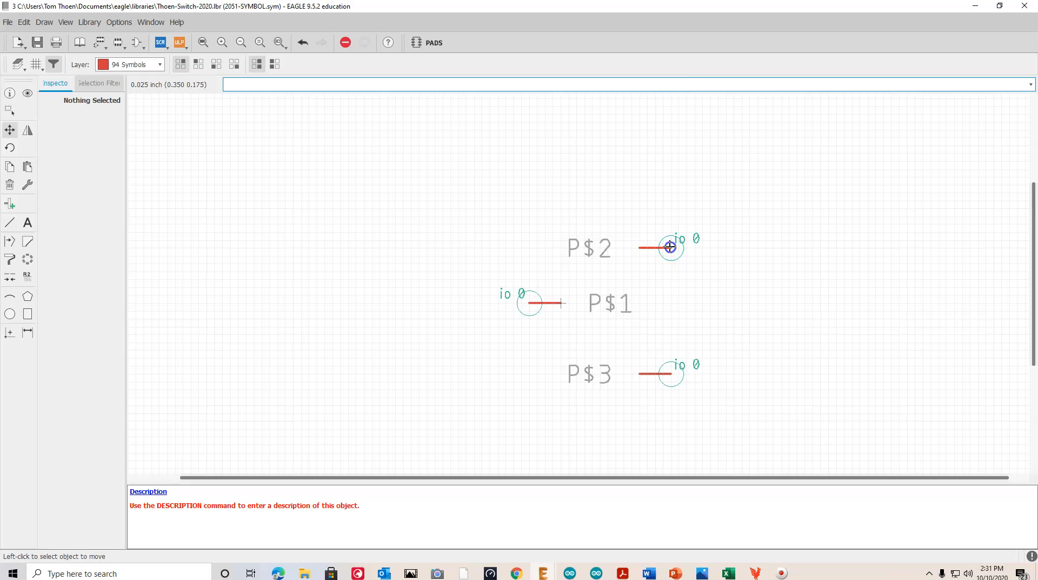
{"action": "left_click", "coordinate": [27, 222]}
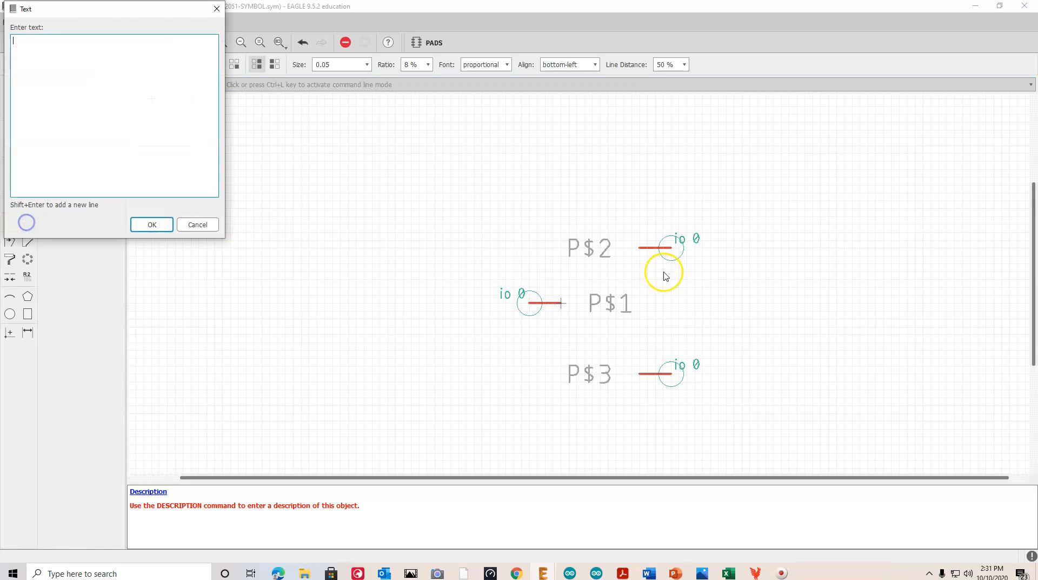
{"action": "key", "text": "Escape"}
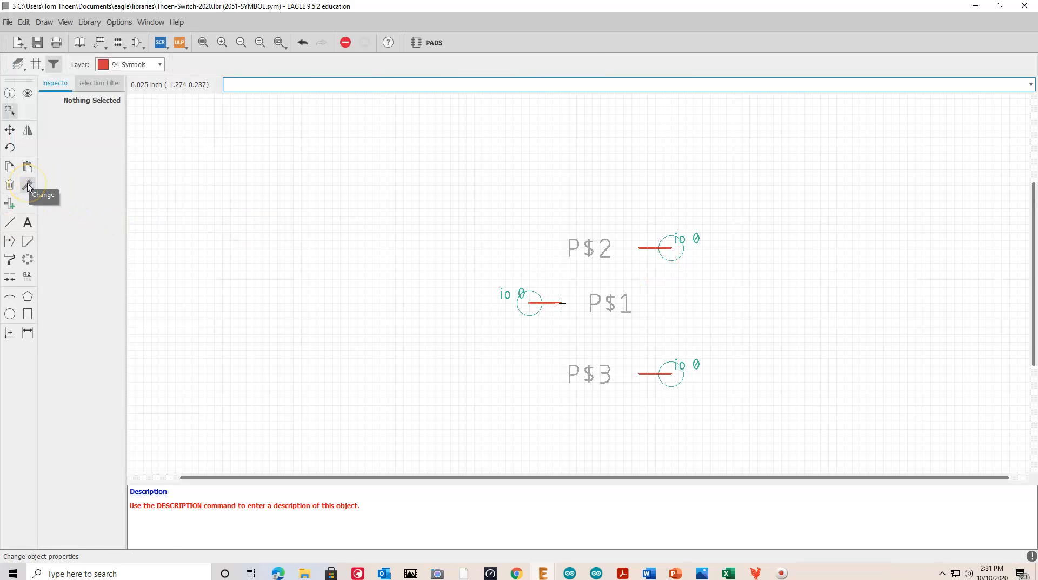
{"action": "left_click", "coordinate": [27, 185]}
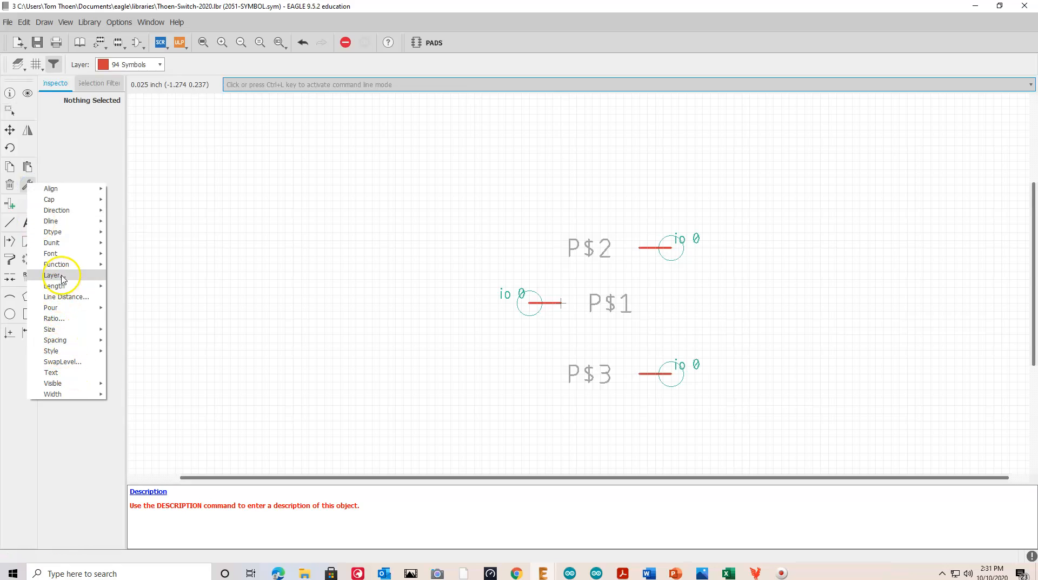
{"action": "mouse_move", "coordinate": [65, 244]}
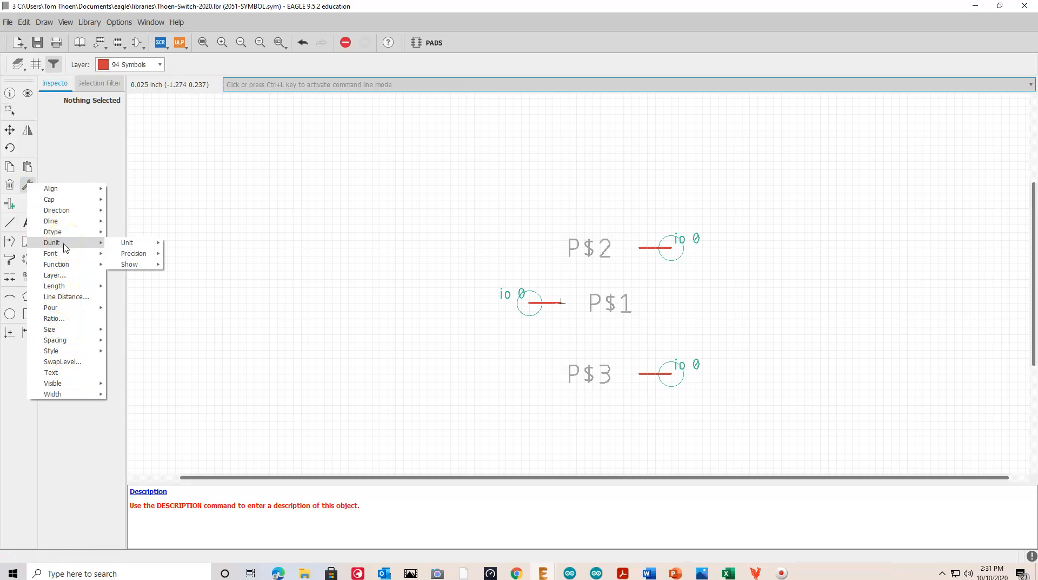
{"action": "key", "text": "Escape"}
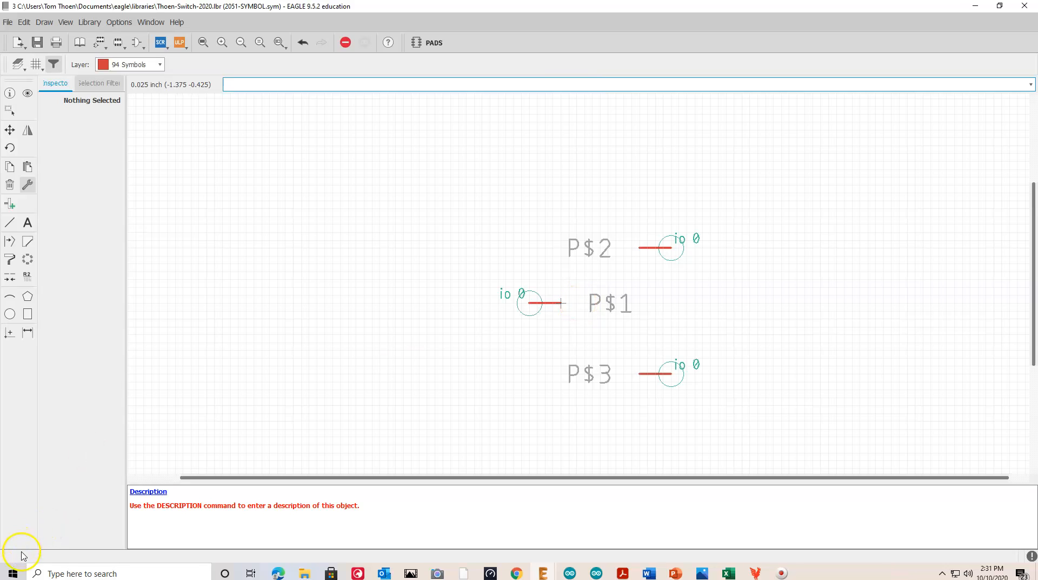
{"action": "key", "text": "ctrl+z"}
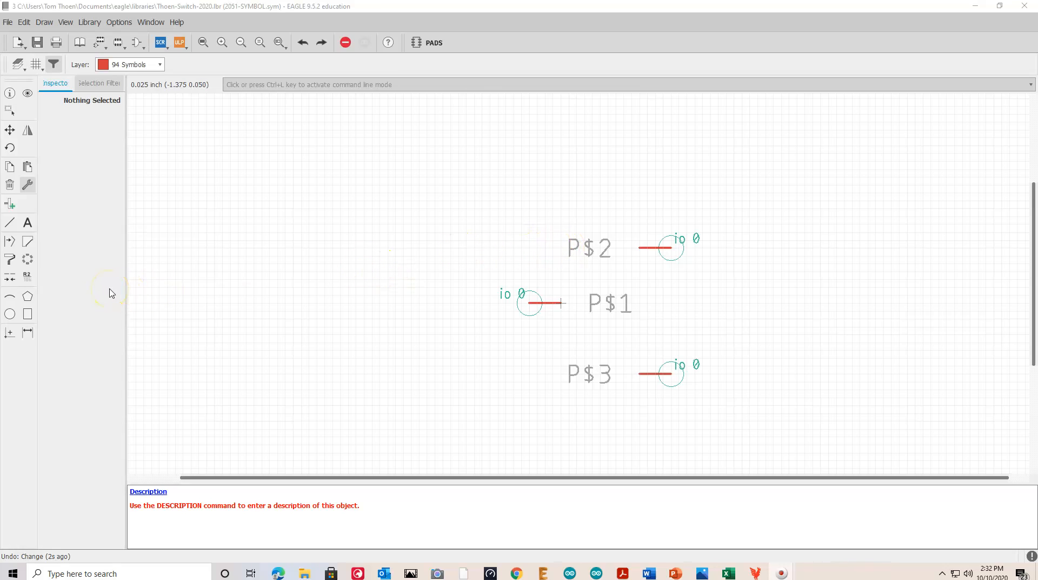
Change the Visible property to off for all three pins to hide their names
{"action": "left_click", "coordinate": [27, 185]}
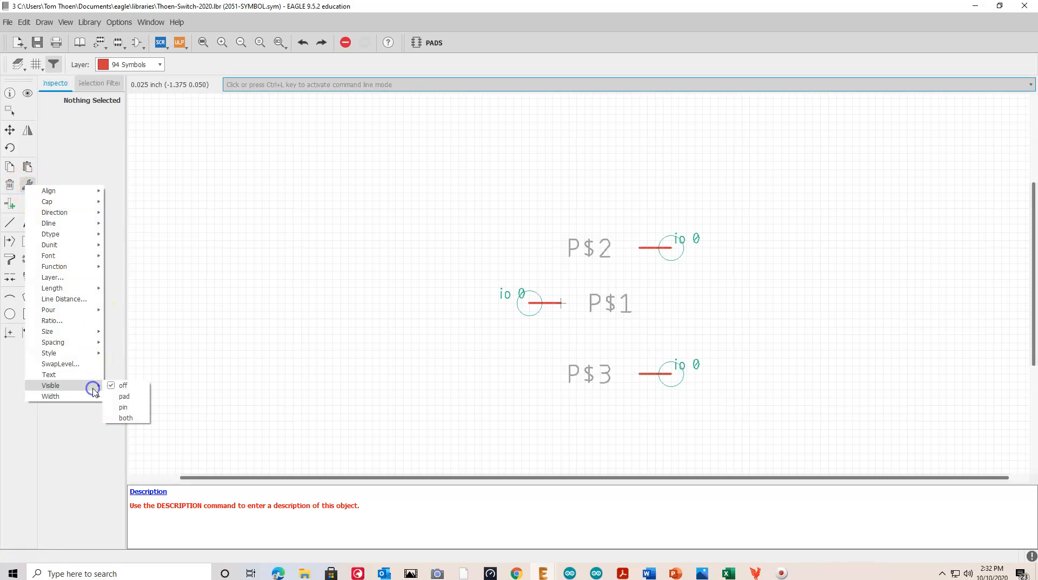
{"action": "left_click", "coordinate": [123, 386]}
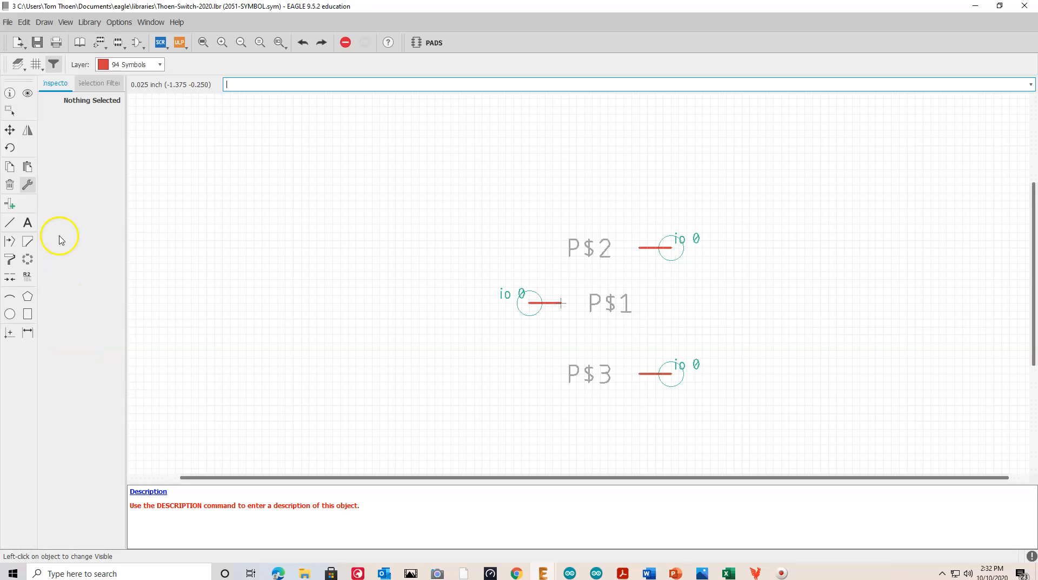
{"action": "left_click", "coordinate": [27, 185]}
{"action": "mouse_move", "coordinate": [87, 385]}
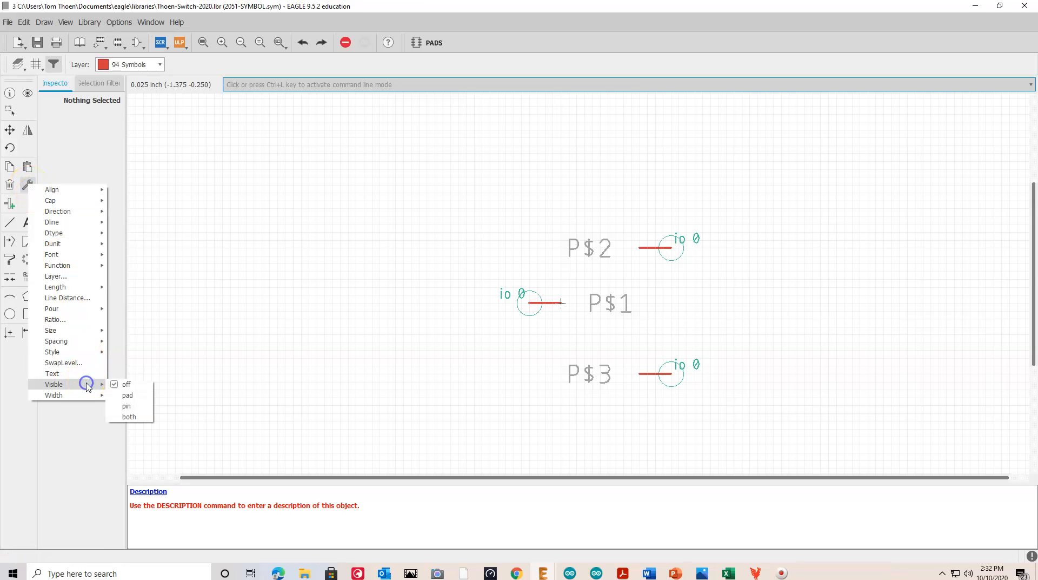
{"action": "left_click", "coordinate": [126, 385]}
{"action": "left_click", "coordinate": [670, 247]}
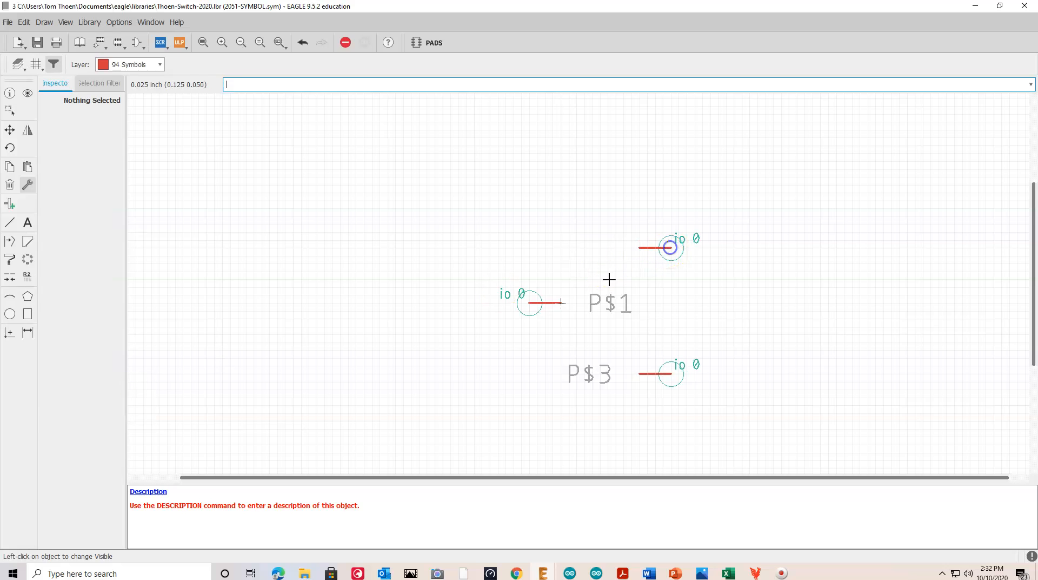
{"action": "left_click", "coordinate": [538, 303]}
{"action": "left_click", "coordinate": [561, 302]}
{"action": "left_click", "coordinate": [671, 374]}
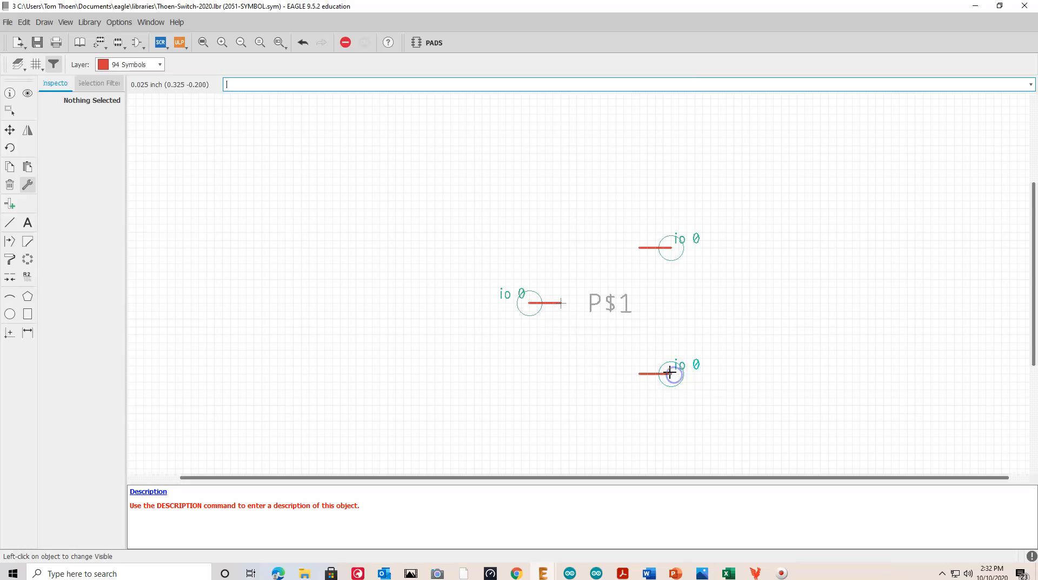
{"action": "left_click", "coordinate": [528, 302]}
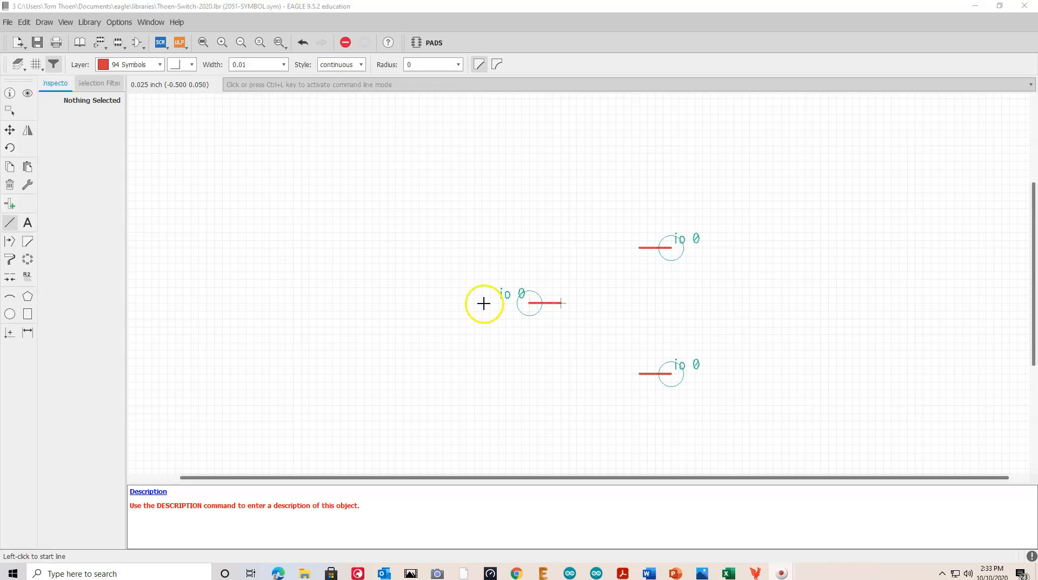
Move pin P$3 up one grid unit to about (0.35 -0.2) inch
{"action": "left_click", "coordinate": [9, 130]}
{"action": "left_click", "coordinate": [672, 373]}
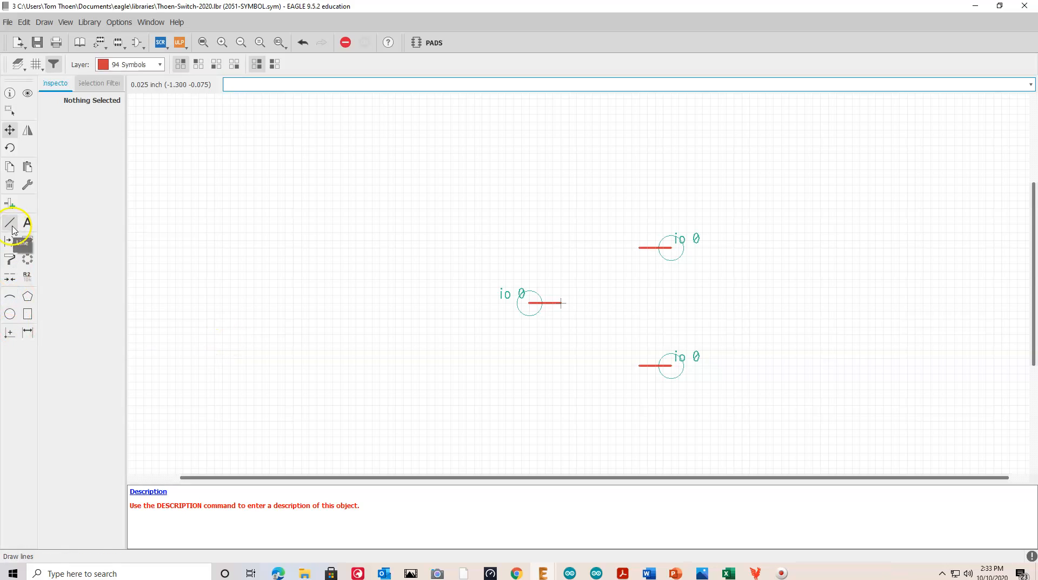
Draw a 0.01-wide line from the origin to (0.1 0) inch and a small circle at its end on layer 94 Symbols
{"action": "left_click", "coordinate": [11, 224]}
{"action": "left_click", "coordinate": [562, 303]}
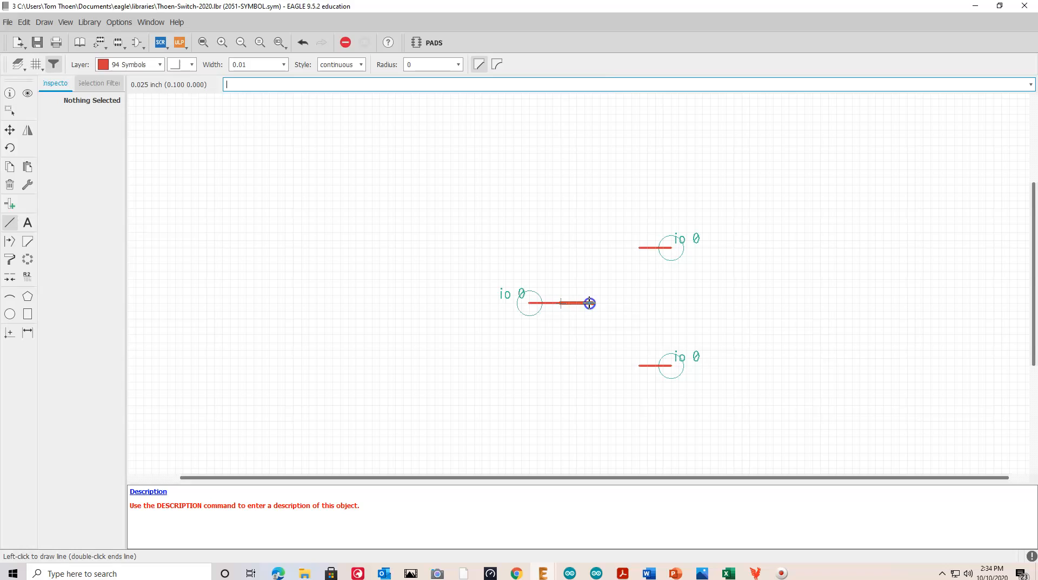
{"action": "left_click", "coordinate": [10, 313]}
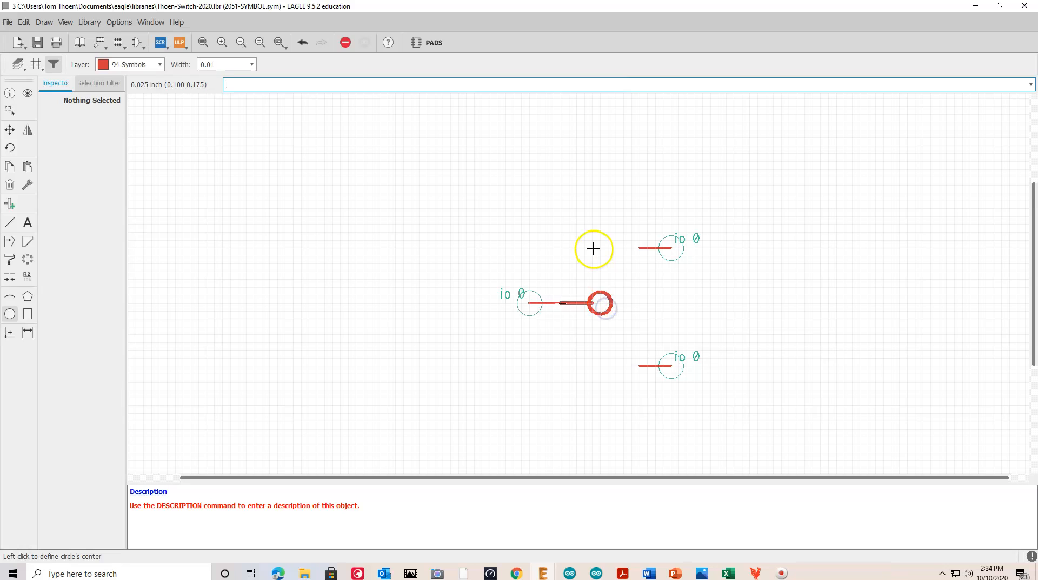
Move pin P$2 to about (0.375 0.225) inch and pin P$3 to (0.375 -0.2) inch
{"action": "left_click", "coordinate": [10, 129]}
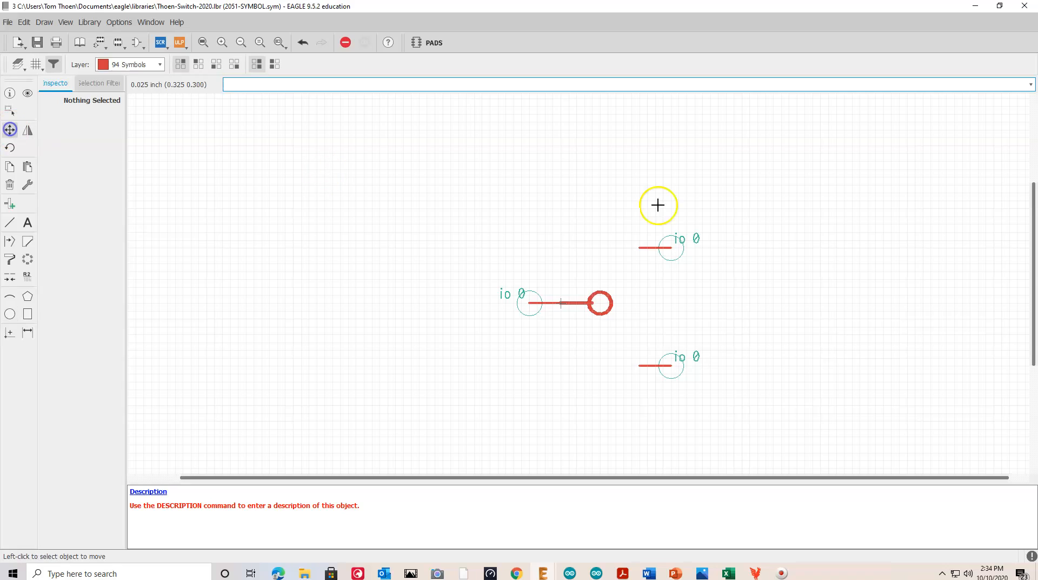
{"action": "left_click", "coordinate": [669, 244]}
{"action": "left_click", "coordinate": [675, 232]}
{"action": "left_click", "coordinate": [671, 363]}
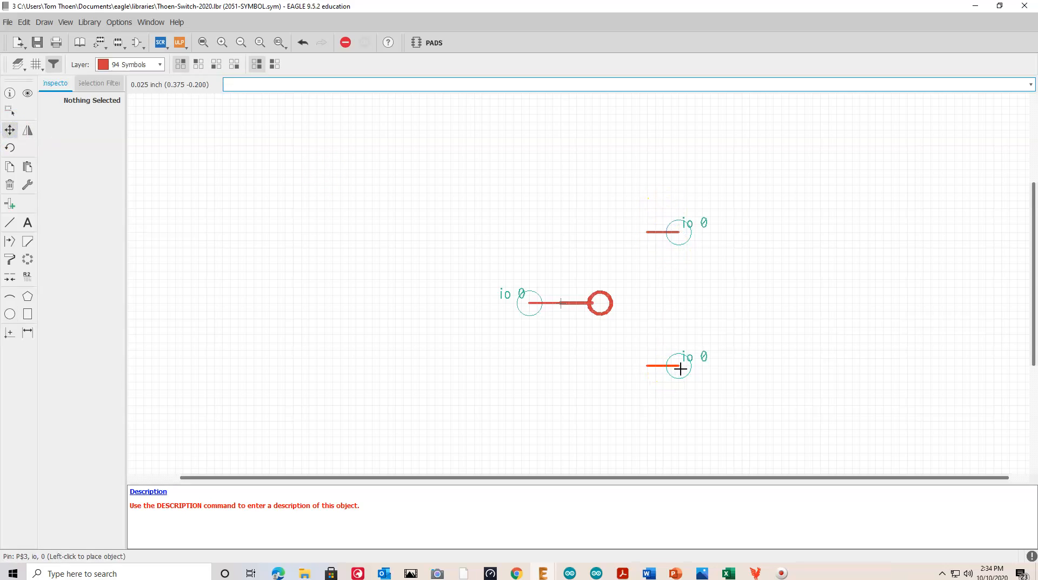
{"action": "left_click", "coordinate": [680, 369]}
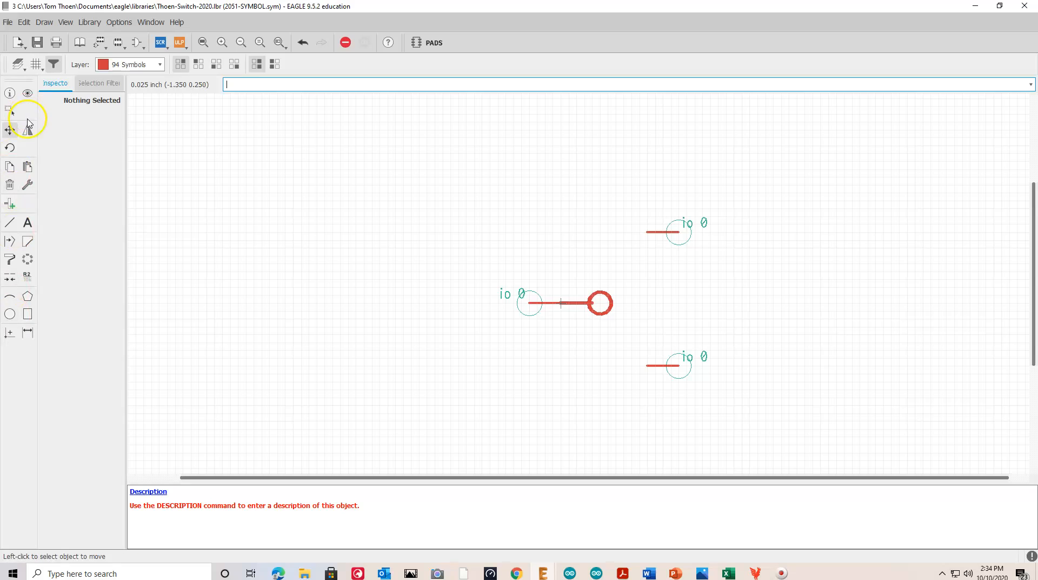
Copy the contact circle onto the inner ends of pins P$2 and P$3
{"action": "left_click", "coordinate": [11, 169]}
{"action": "left_click", "coordinate": [605, 296]}
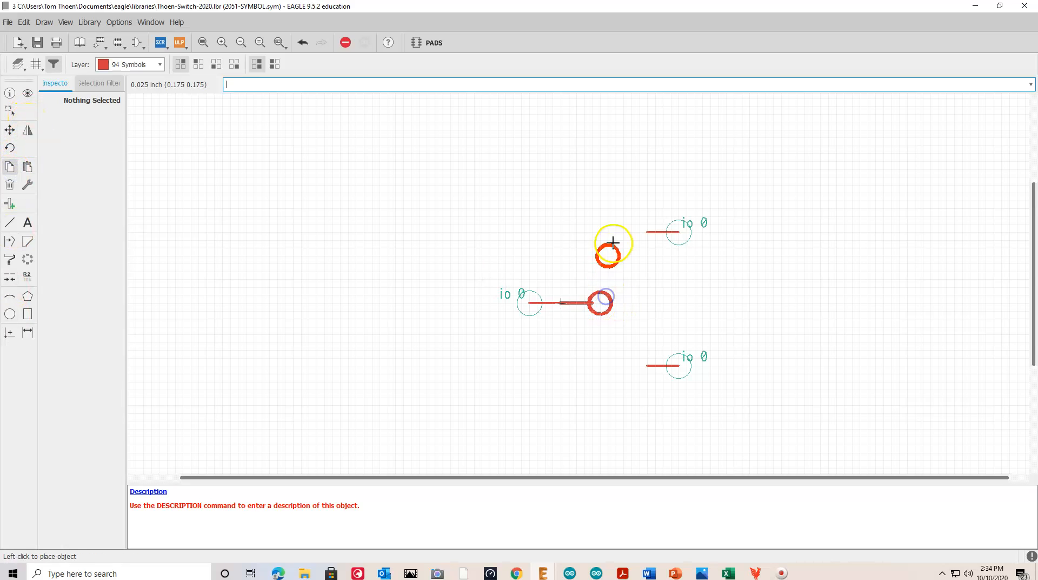
{"action": "left_click", "coordinate": [649, 223]}
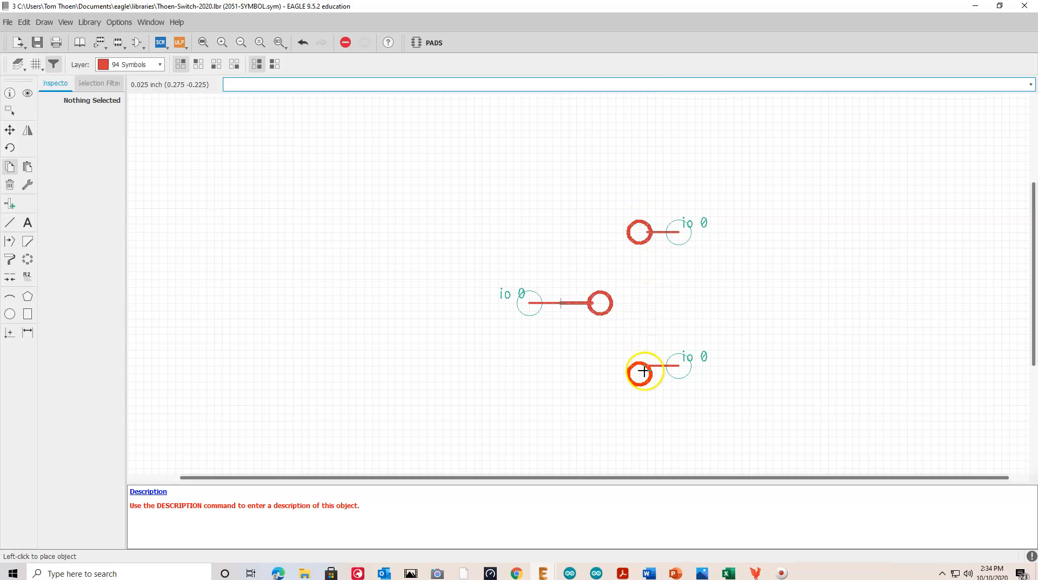
{"action": "left_click", "coordinate": [642, 364]}
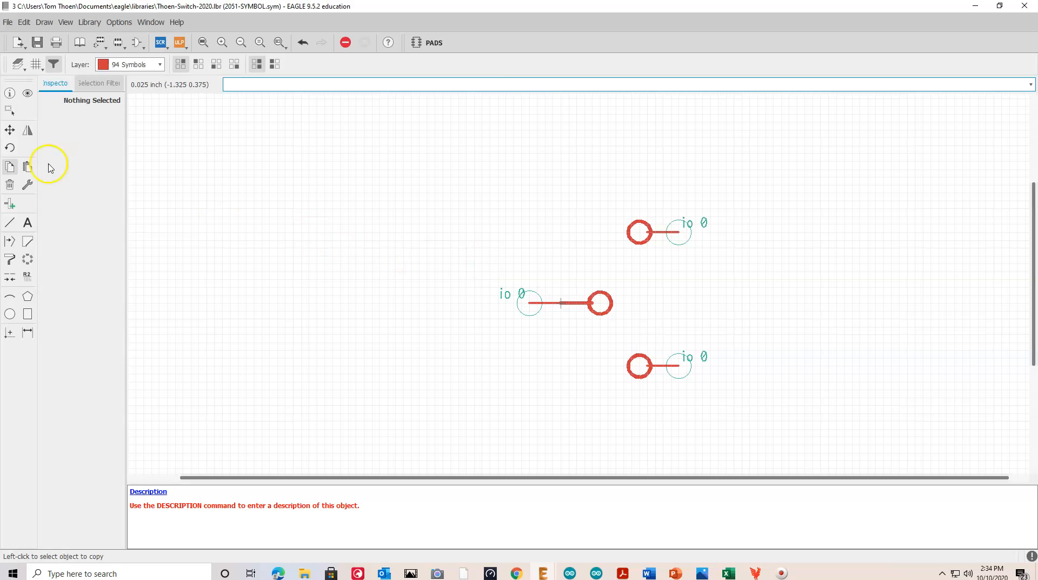
Group pin P$1 with its line and circle, and move the group so the circle is centred on the origin
{"action": "left_click", "coordinate": [9, 112]}
{"action": "left_click_drag", "start_coordinate": [457, 263], "coordinate": [636, 329]}
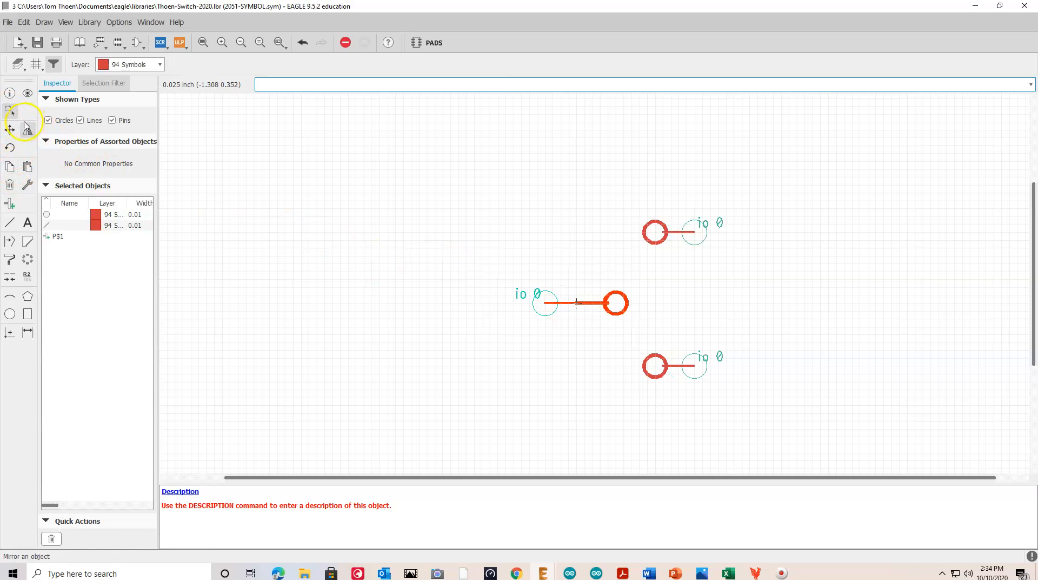
{"action": "left_click", "coordinate": [9, 112]}
{"action": "left_click_drag", "start_coordinate": [498, 272], "coordinate": [677, 328]}
{"action": "left_click", "coordinate": [9, 130]}
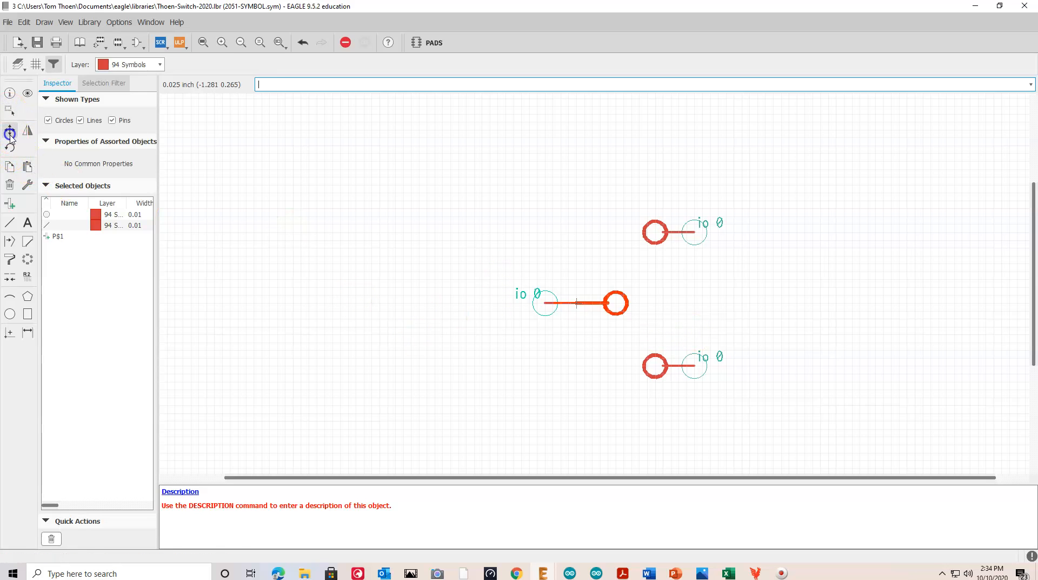
{"action": "left_click", "coordinate": [601, 302]}
{"action": "left_click", "coordinate": [567, 299]}
{"action": "left_click", "coordinate": [577, 298]}
{"action": "left_click", "coordinate": [576, 303]}
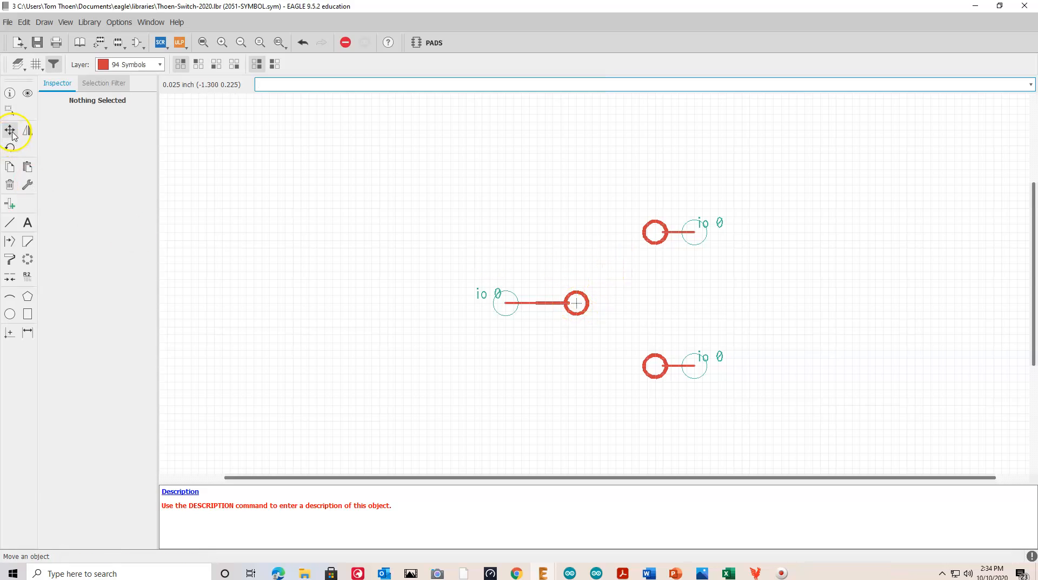
Group pin P$2 with its circle and move the group down to about y = 0.15 inch
{"action": "left_click", "coordinate": [9, 110]}
{"action": "left_click_drag", "start_coordinate": [614, 199], "coordinate": [746, 259]}
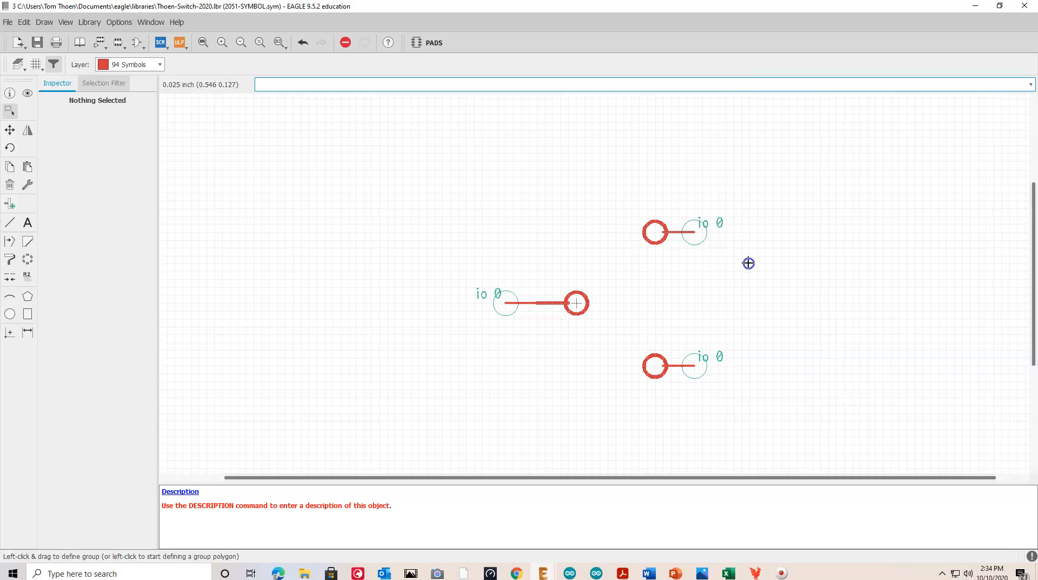
{"action": "left_click", "coordinate": [9, 130]}
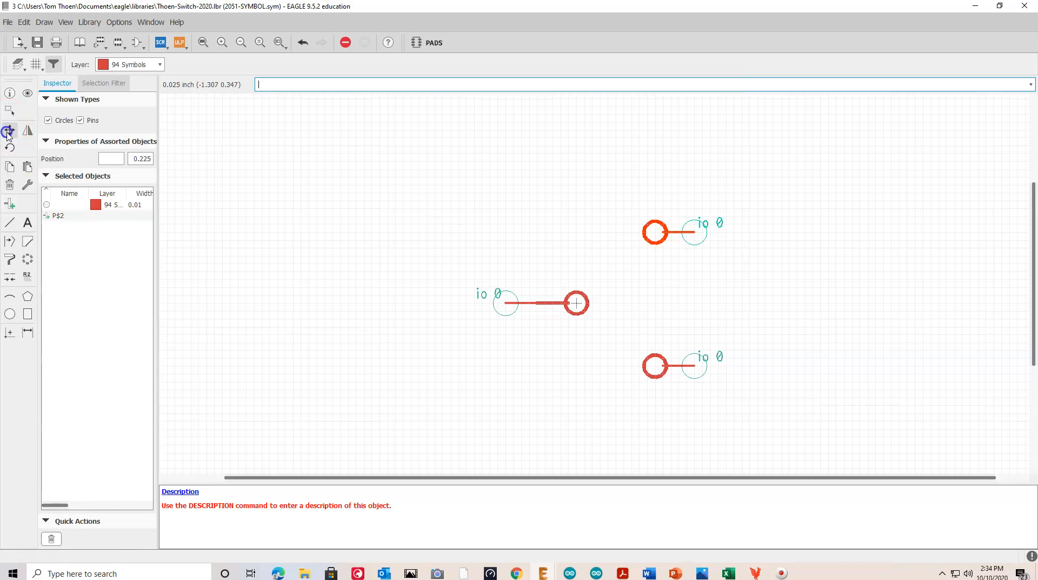
{"action": "right_click", "coordinate": [659, 233], "text": "ctrl"}
{"action": "left_click", "coordinate": [660, 255]}
Group pin P$3 with its circle and move the group up to y = -0.125 inch
{"action": "left_click", "coordinate": [9, 112]}
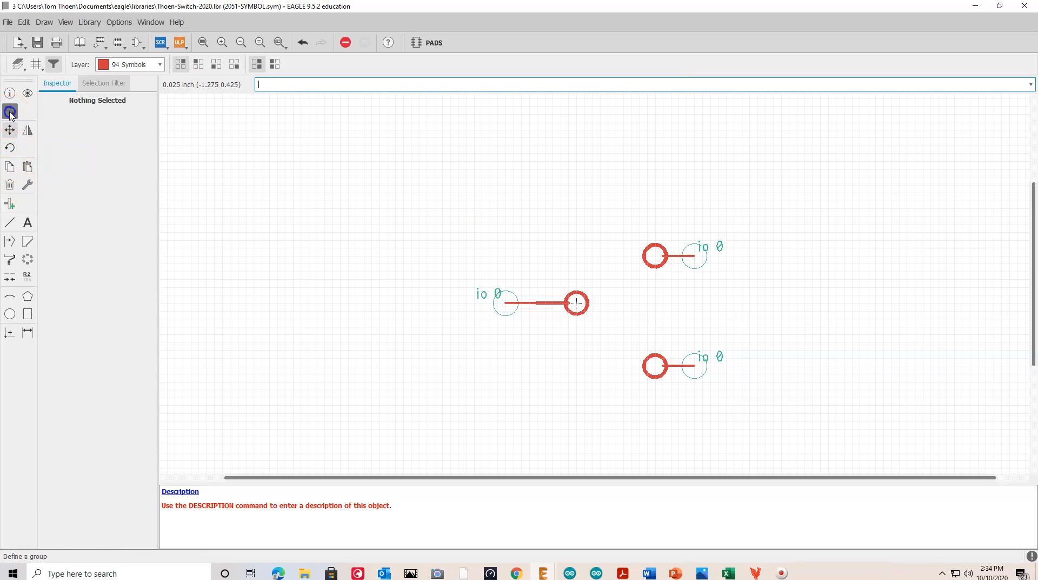
{"action": "left_click_drag", "start_coordinate": [617, 333], "coordinate": [750, 395]}
{"action": "left_click", "coordinate": [10, 130]}
{"action": "right_click", "coordinate": [634, 348], "text": "ctrl"}
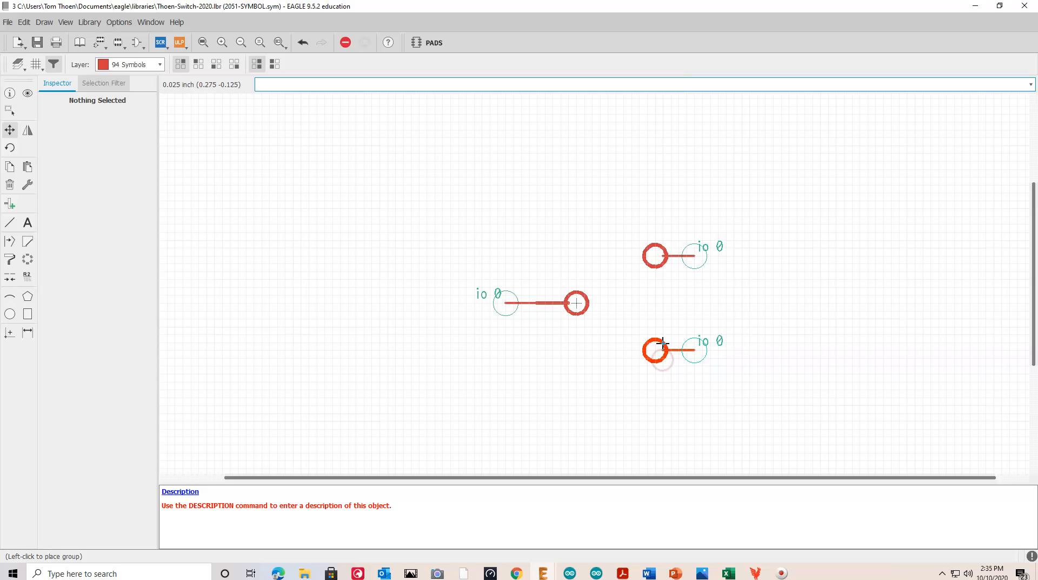
{"action": "left_click", "coordinate": [662, 332]}
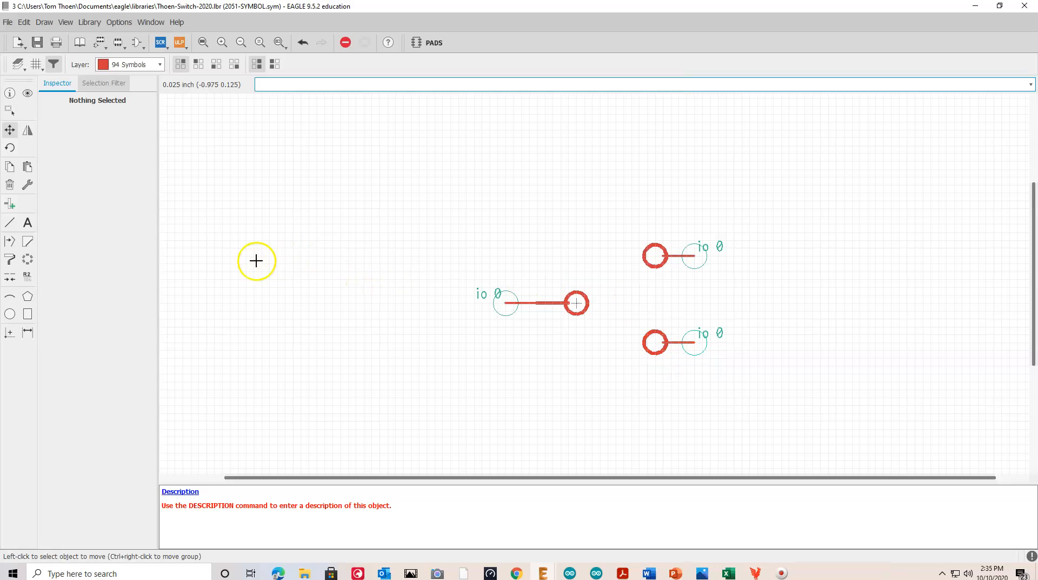
Draw the switch lever as a straight diagonal line, 0.01 wide, from the origin to just above pin P$2's contact circle
{"action": "left_click", "coordinate": [9, 224]}
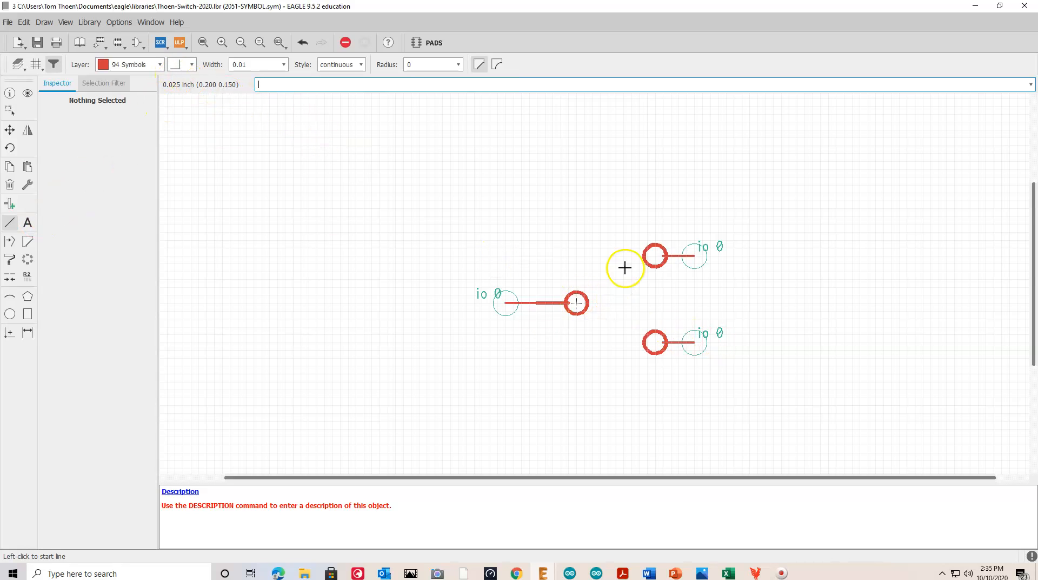
{"action": "left_click", "coordinate": [193, 65]}
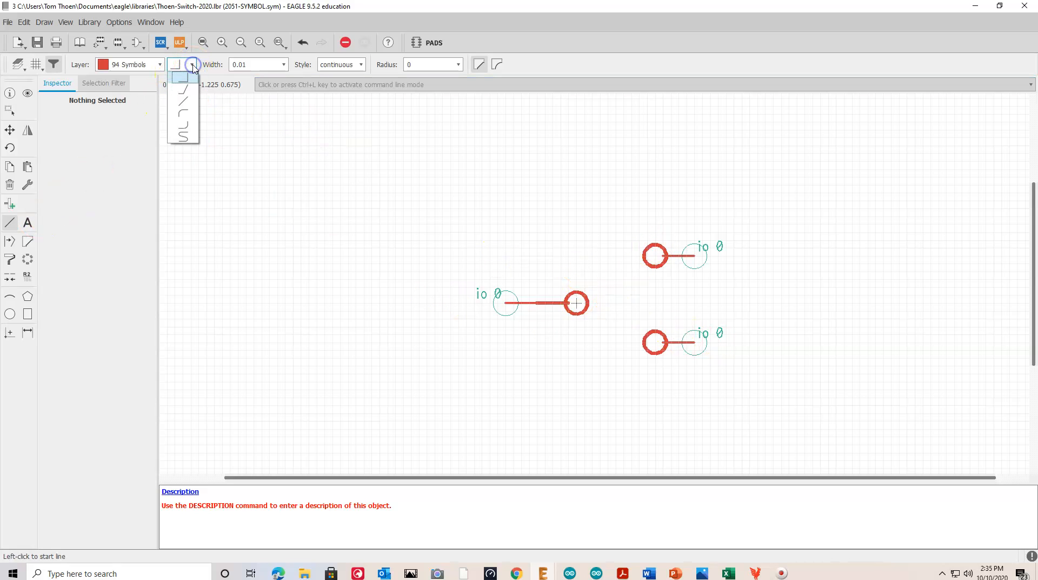
{"action": "left_click", "coordinate": [187, 102]}
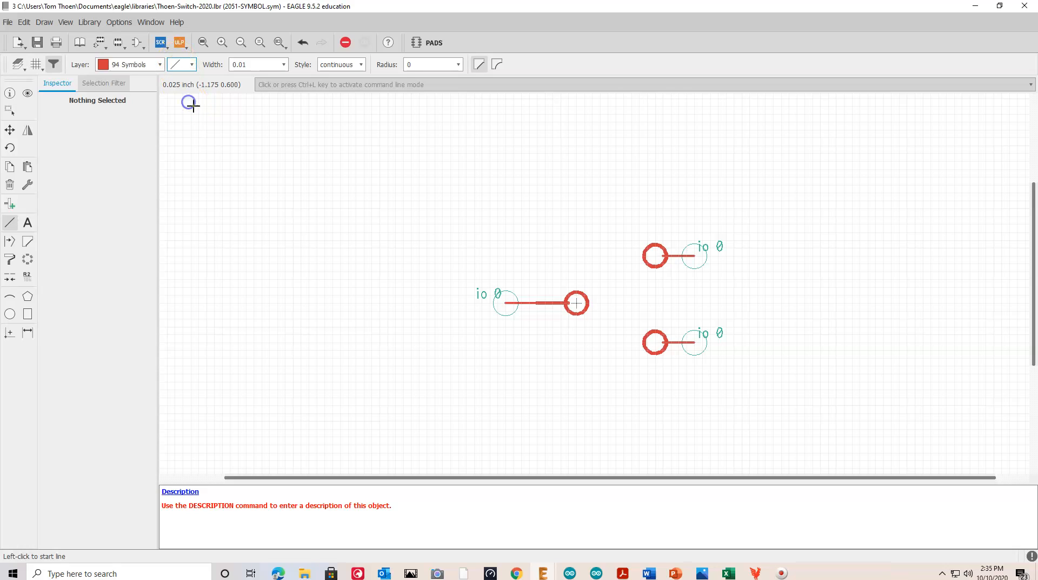
{"action": "left_click", "coordinate": [576, 302]}
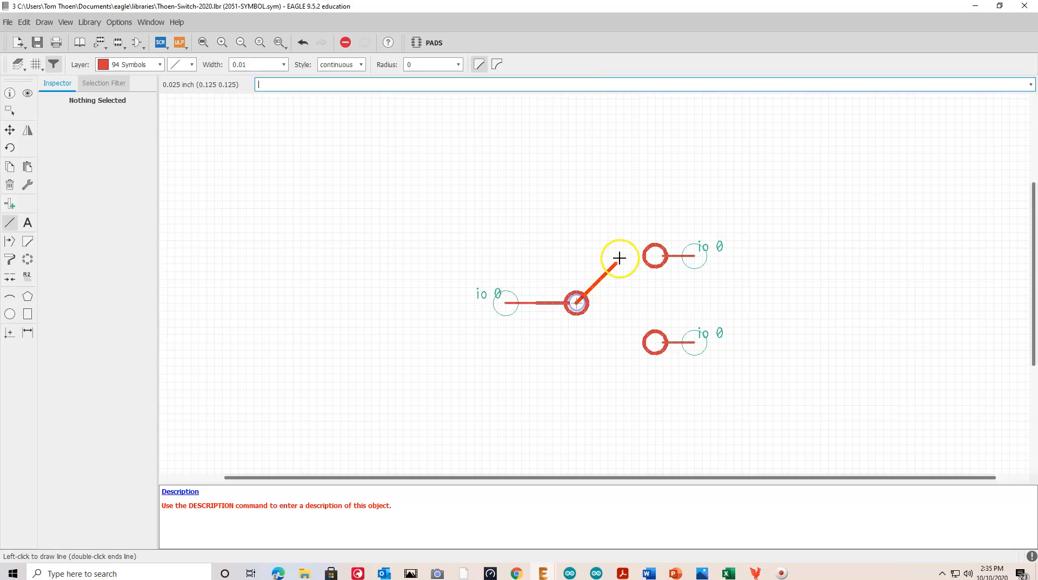
{"action": "left_click", "coordinate": [647, 239]}
{"action": "key", "text": "Escape"}
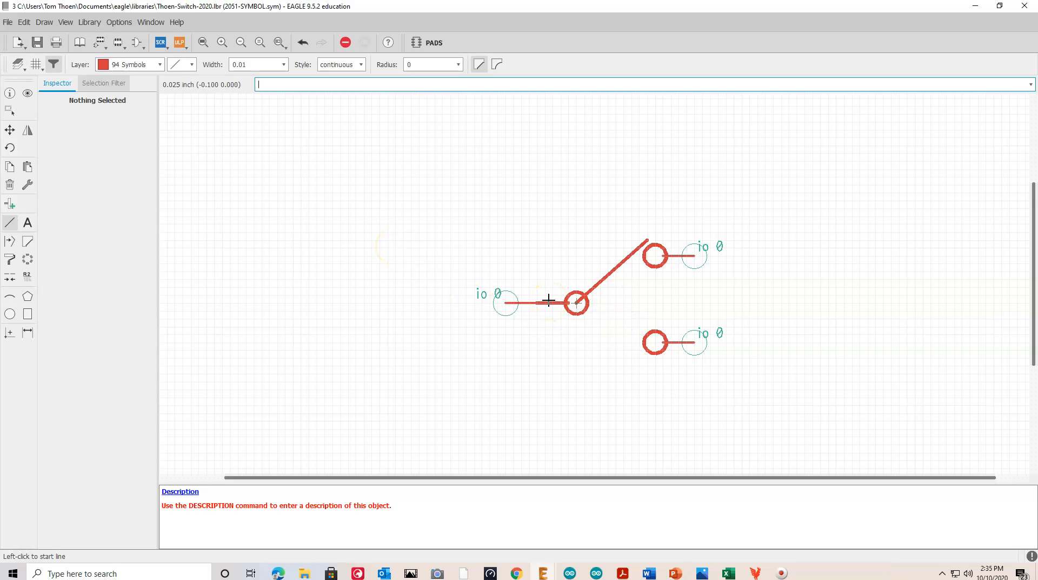
Place the text "Name" on layer 95 Names above pin P$1 of the symbol
{"action": "left_click", "coordinate": [28, 222]}
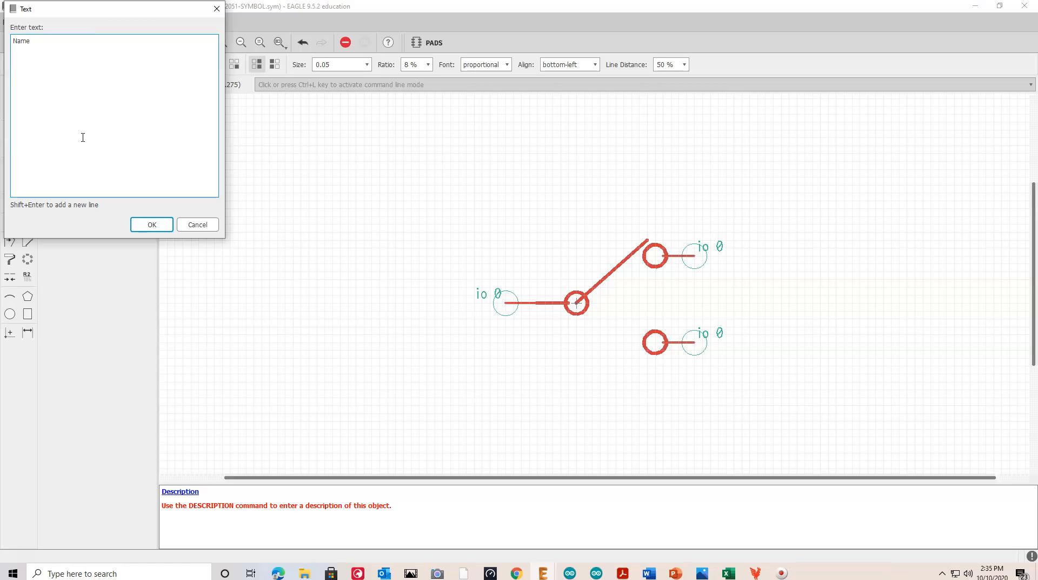
{"action": "key", "text": "Return"}
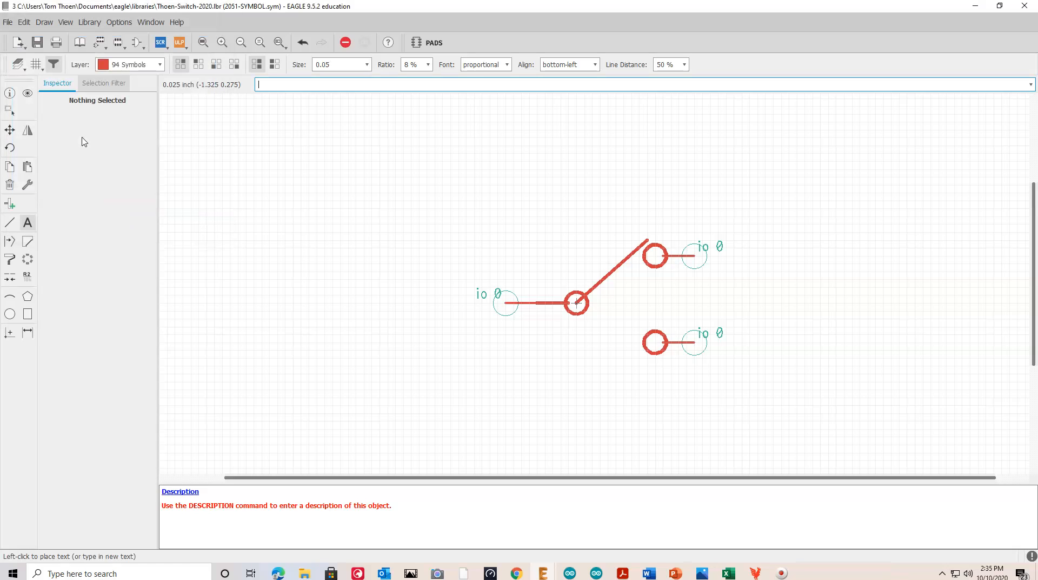
{"action": "left_click", "coordinate": [160, 65]}
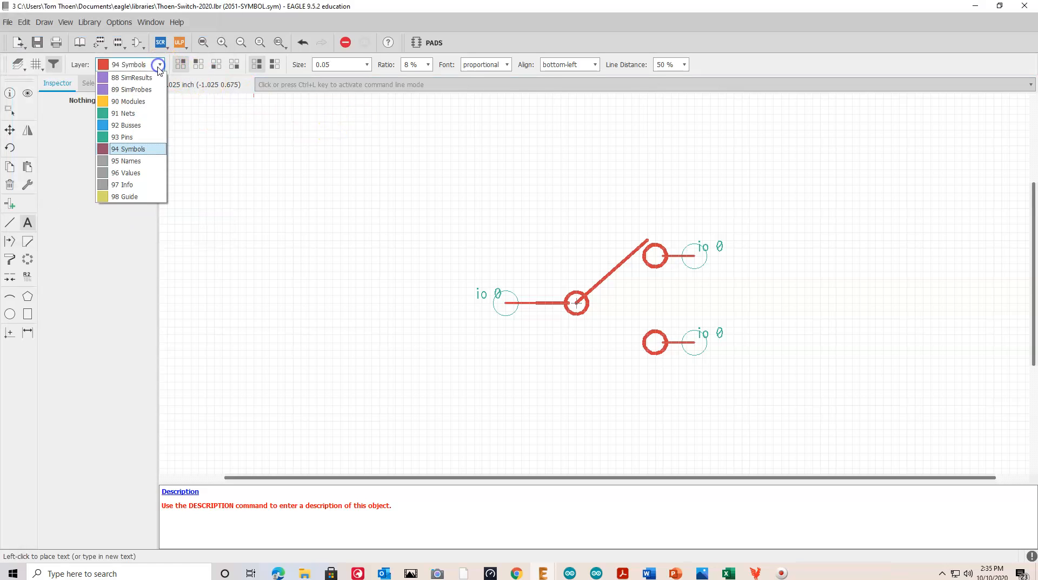
{"action": "left_click", "coordinate": [127, 161]}
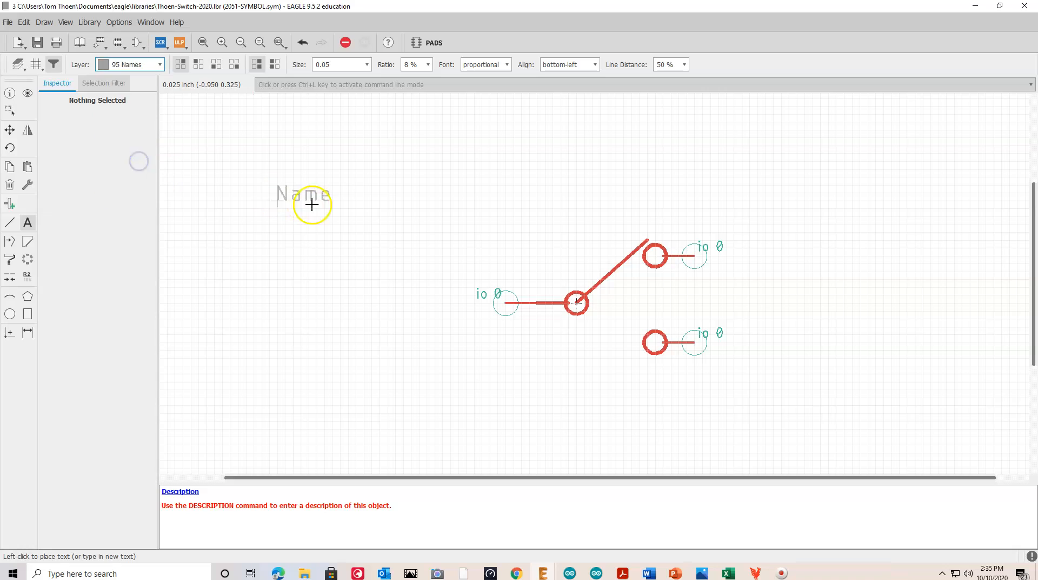
{"action": "left_click", "coordinate": [499, 227]}
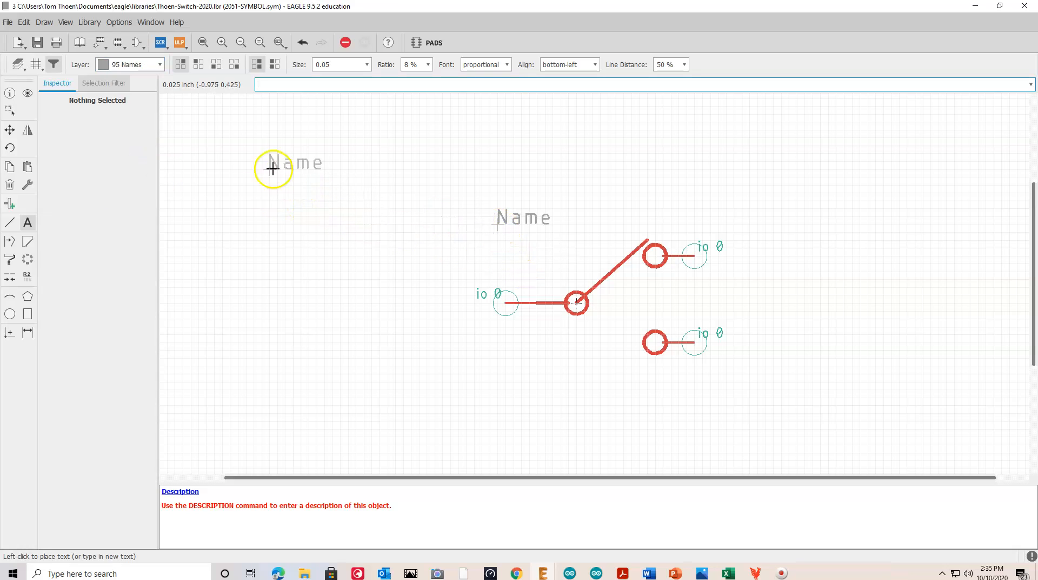
{"action": "left_click", "coordinate": [162, 65]}
{"action": "left_click", "coordinate": [127, 160]}
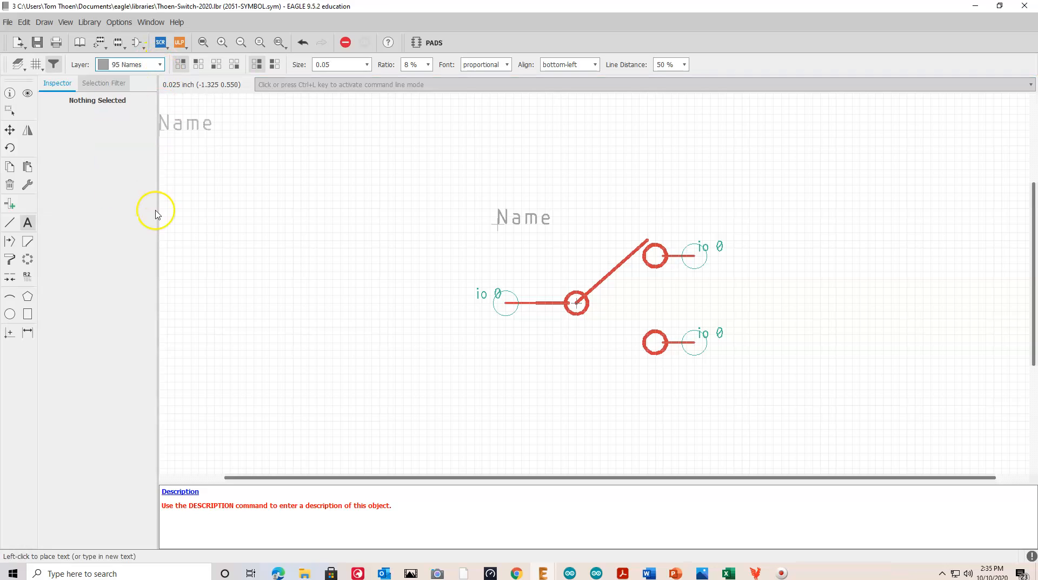
{"action": "left_click", "coordinate": [28, 224]}
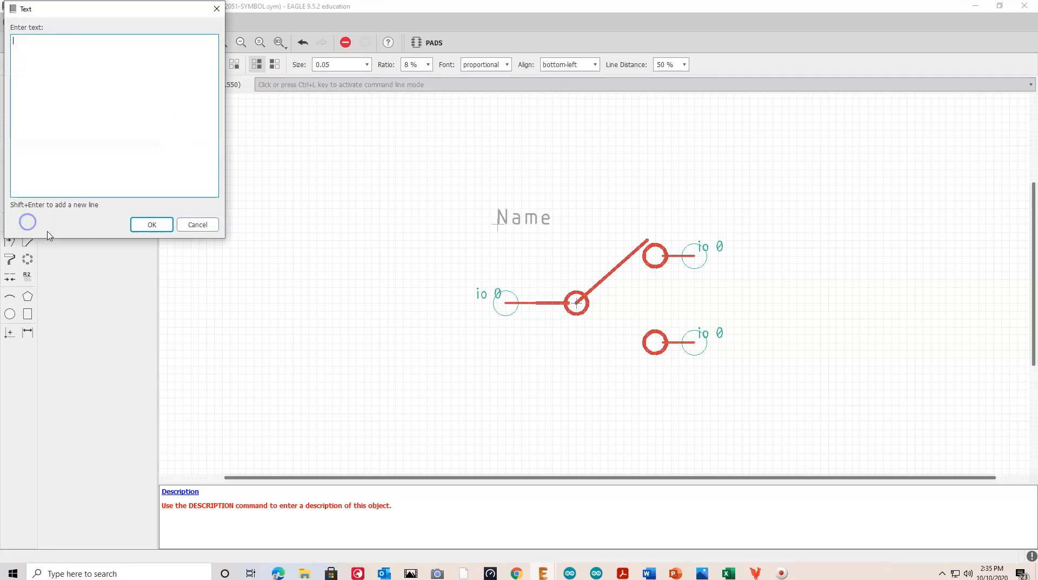
{"action": "left_click", "coordinate": [153, 225]}
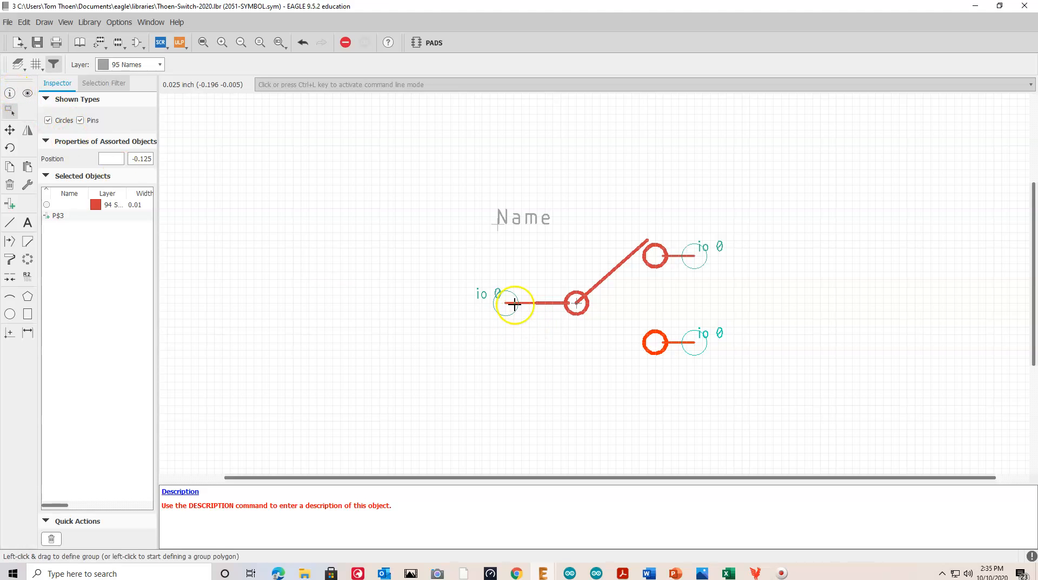
Inspect the properties of the symbol's three pins one after another
{"action": "left_click", "coordinate": [10, 92]}
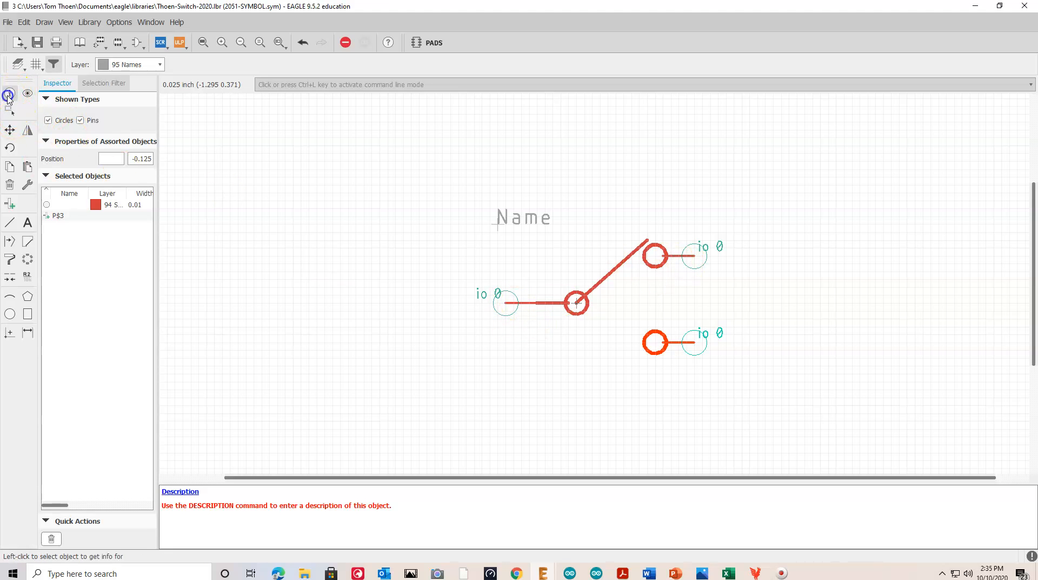
{"action": "left_click", "coordinate": [505, 301]}
{"action": "left_click", "coordinate": [641, 246]}
{"action": "key", "text": "Escape"}
{"action": "left_click", "coordinate": [695, 251]}
{"action": "key", "text": "Escape"}
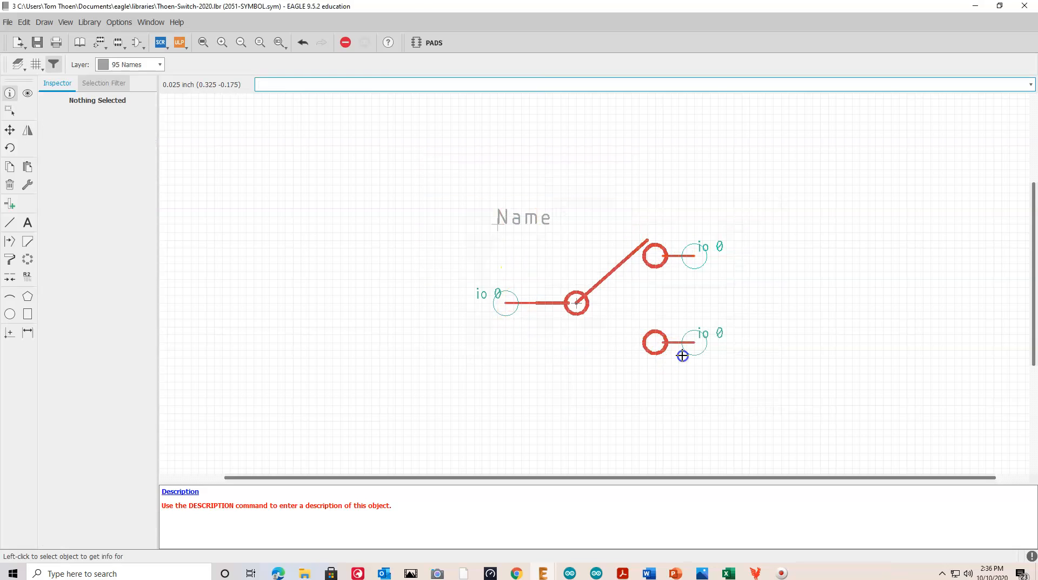
{"action": "left_click", "coordinate": [701, 342]}
{"action": "key", "text": "Escape"}
{"action": "left_click", "coordinate": [488, 370]}
{"action": "left_click", "coordinate": [589, 326]}
Save the library and create a new device named 2051
{"action": "left_click", "coordinate": [36, 43]}
{"action": "left_click", "coordinate": [100, 44]}
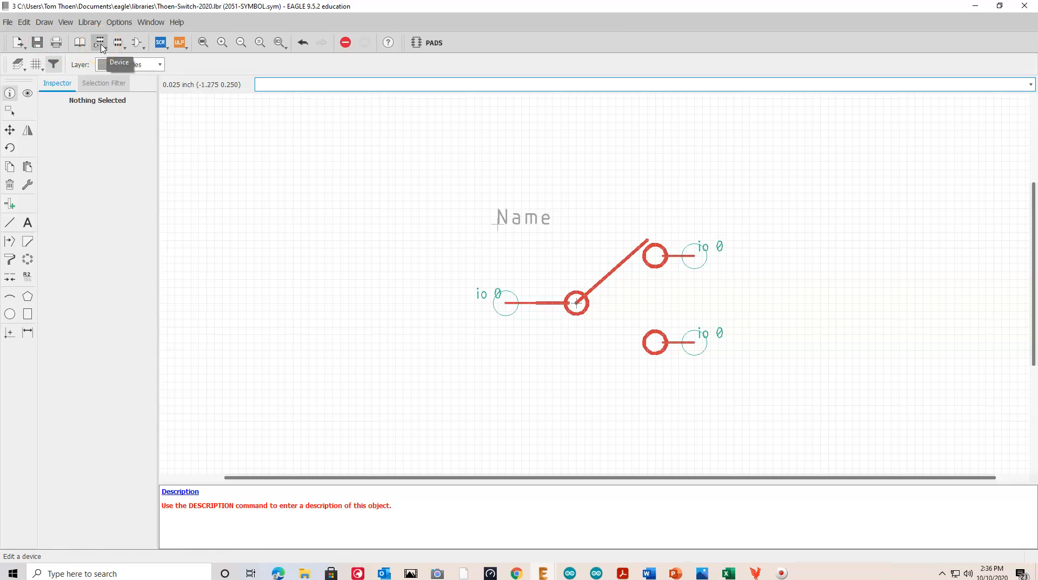
{"action": "left_click", "coordinate": [117, 43]}
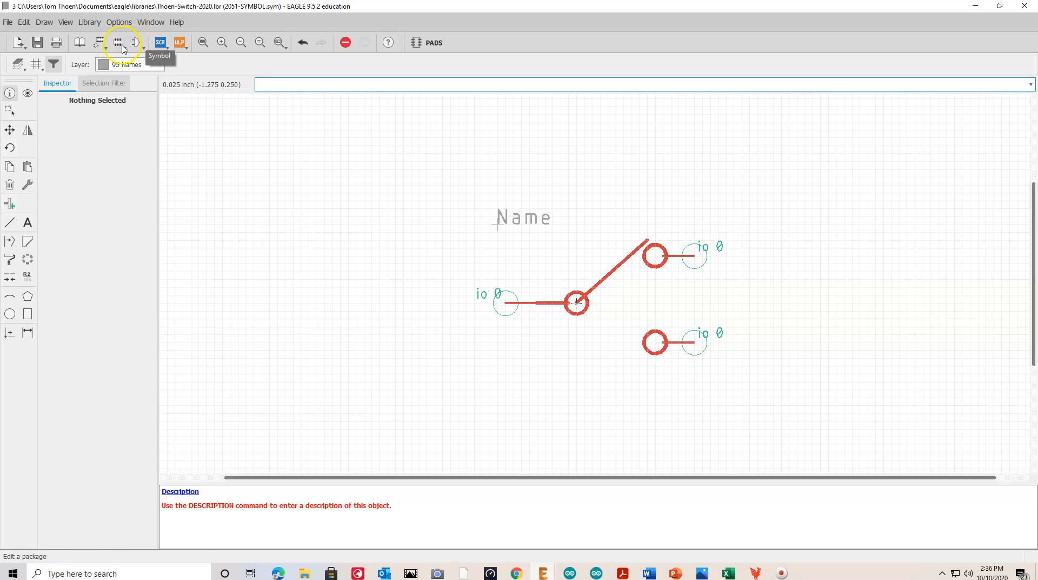
{"action": "left_click", "coordinate": [102, 46]}
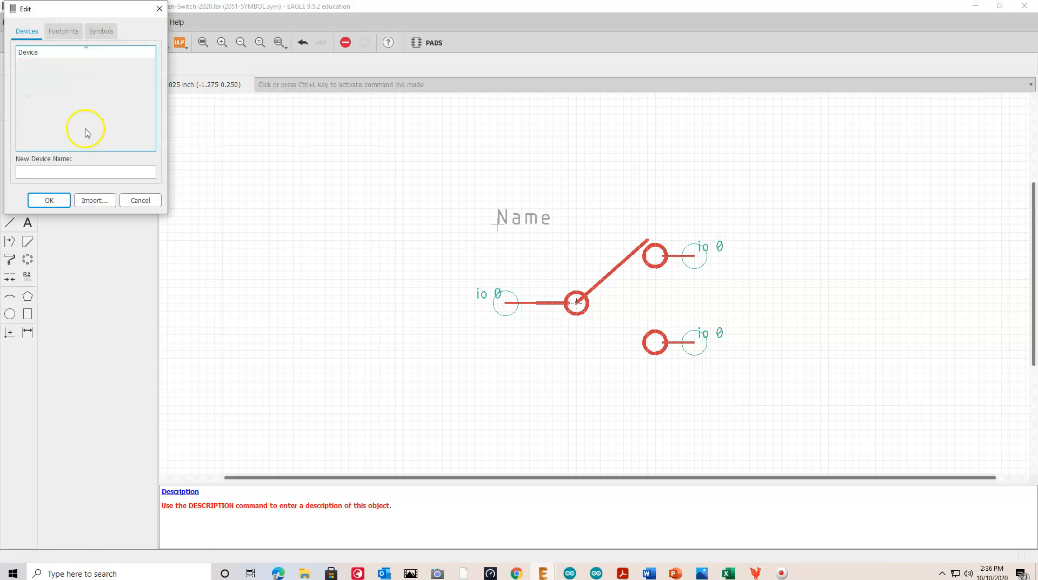
{"action": "left_click", "coordinate": [66, 172]}
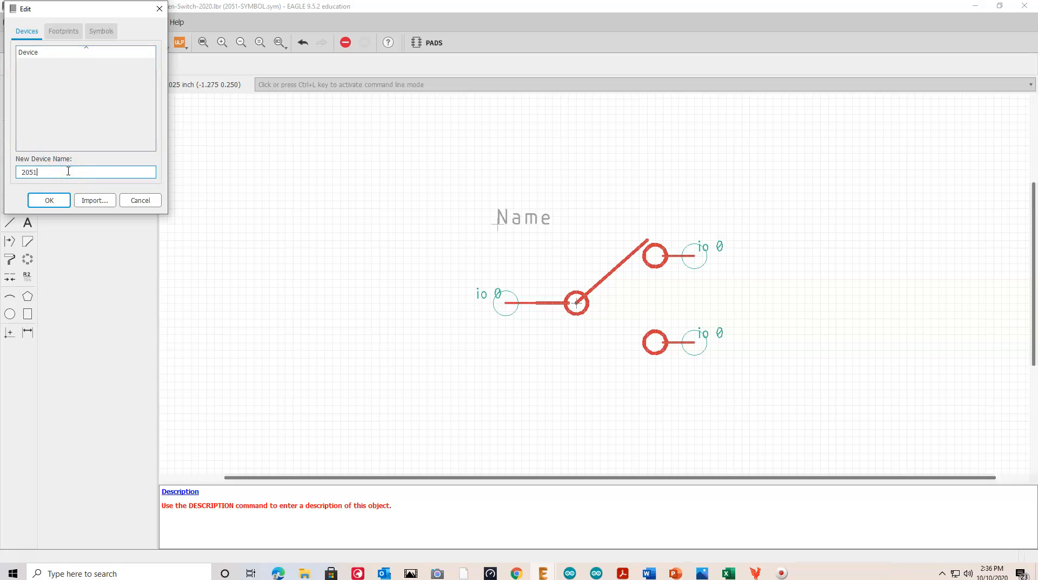
{"action": "left_click", "coordinate": [57, 202]}
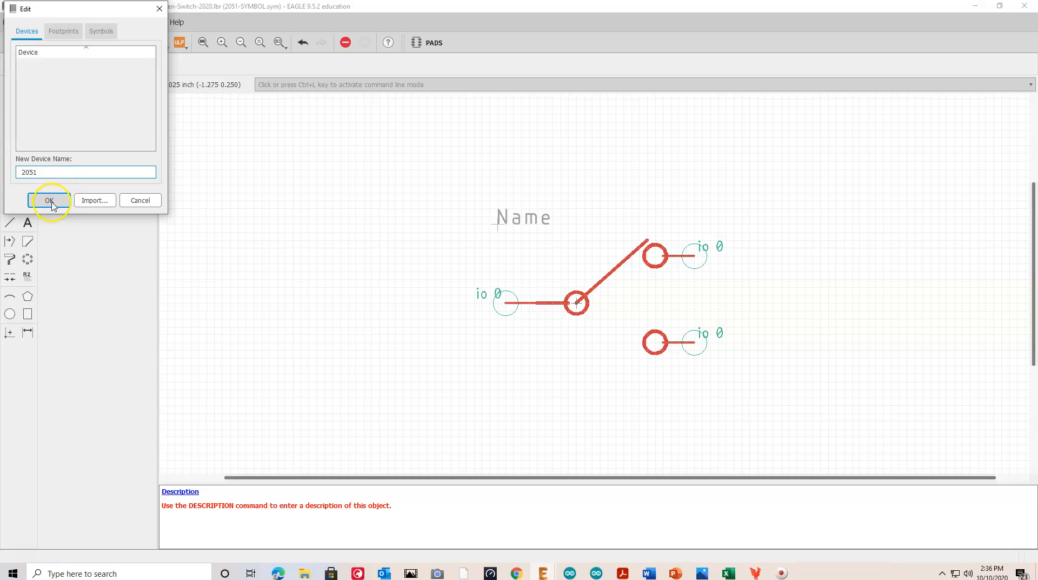
{"action": "left_click", "coordinate": [60, 219]}
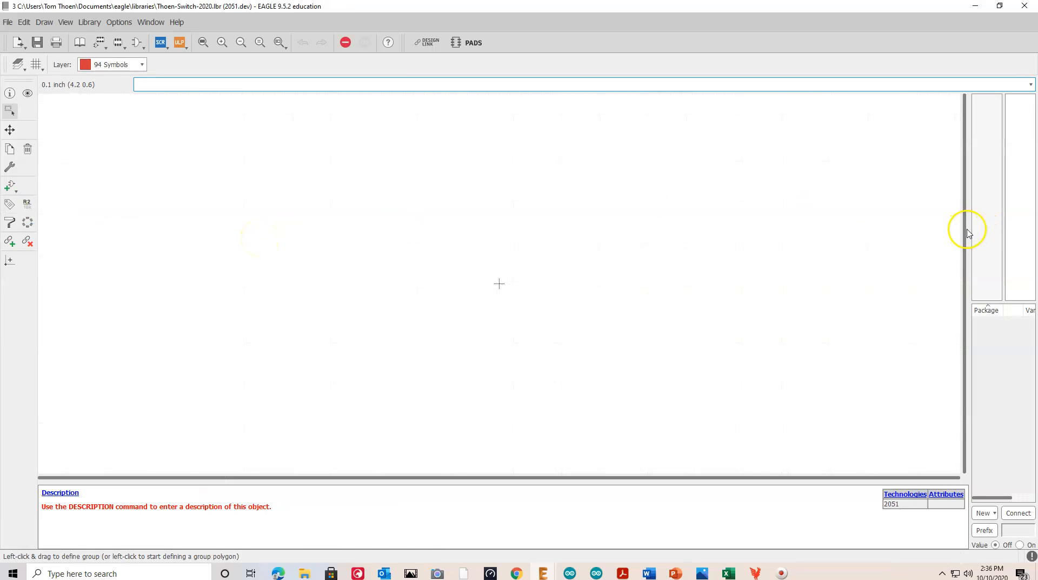
Enlarge the device editor's package area and place one 2051-SYMBOL at the origin of the device drawing
{"action": "left_click_drag", "start_coordinate": [971, 230], "coordinate": [588, 241]}
{"action": "left_click_drag", "start_coordinate": [444, 479], "coordinate": [444, 433]}
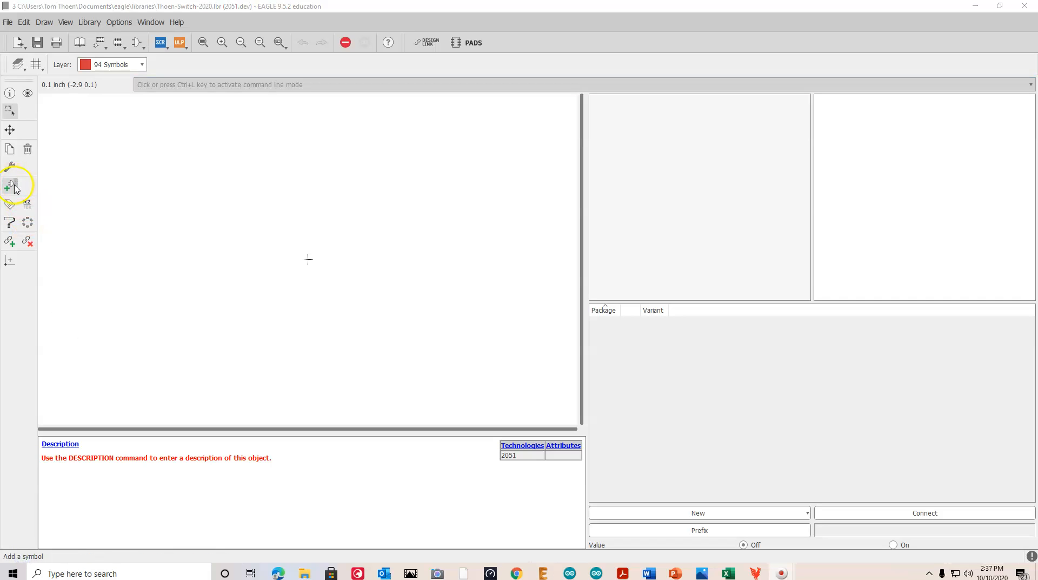
{"action": "left_click", "coordinate": [9, 186]}
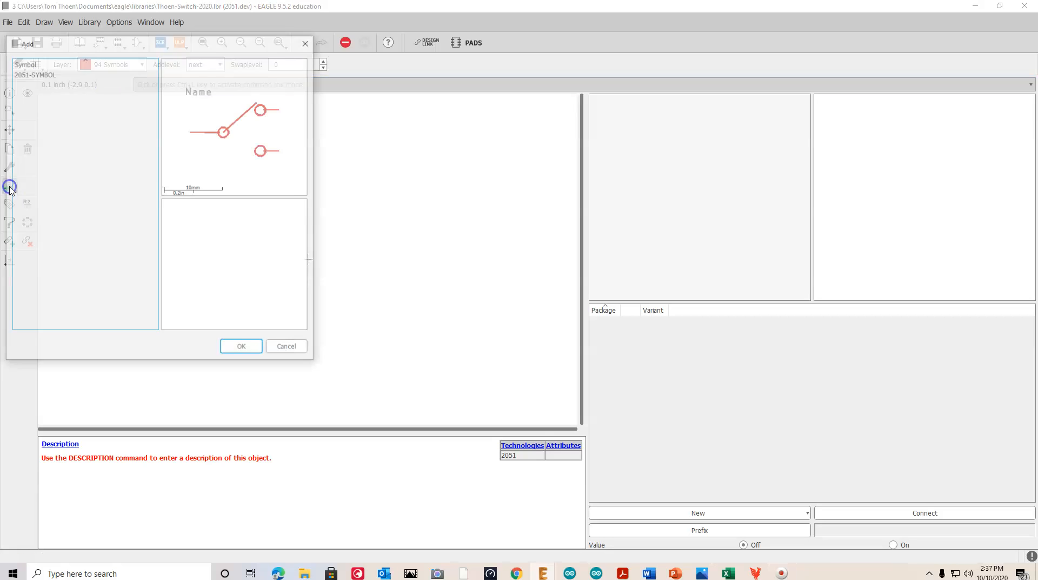
{"action": "left_click", "coordinate": [59, 74]}
{"action": "left_click", "coordinate": [242, 347]}
{"action": "left_click", "coordinate": [308, 259]}
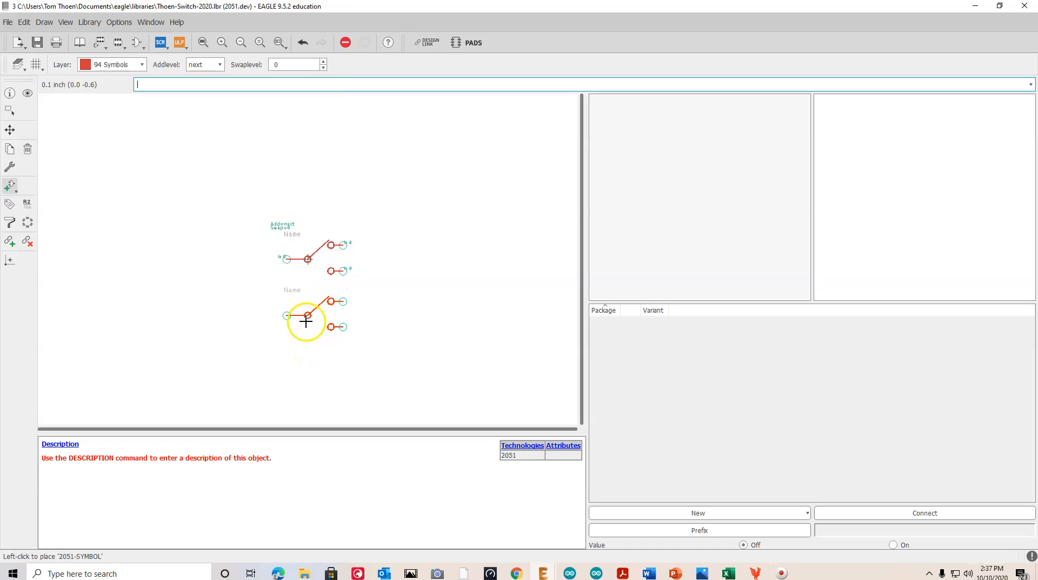
{"action": "key", "text": "Escape"}
{"action": "key", "text": "Escape"}
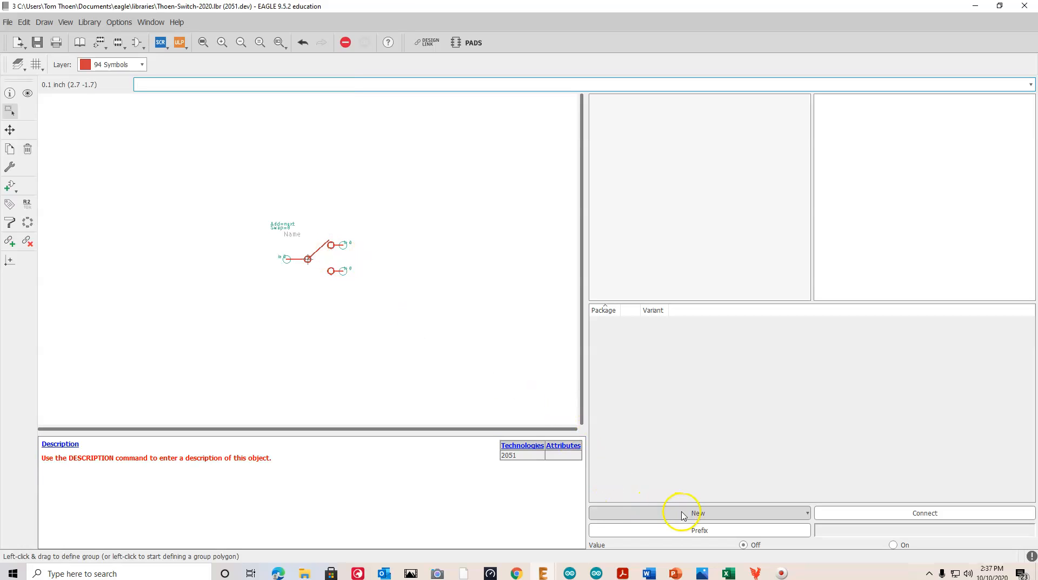
Add the local package 2051-FOOTPRINT to the device, leaving the variant name empty
{"action": "left_click", "coordinate": [697, 514]}
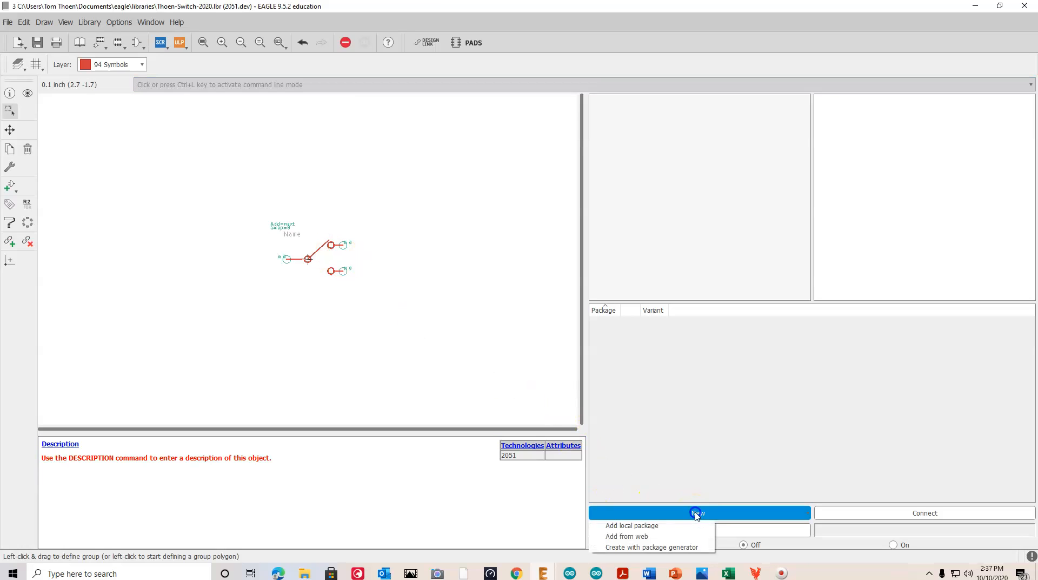
{"action": "left_click", "coordinate": [652, 525]}
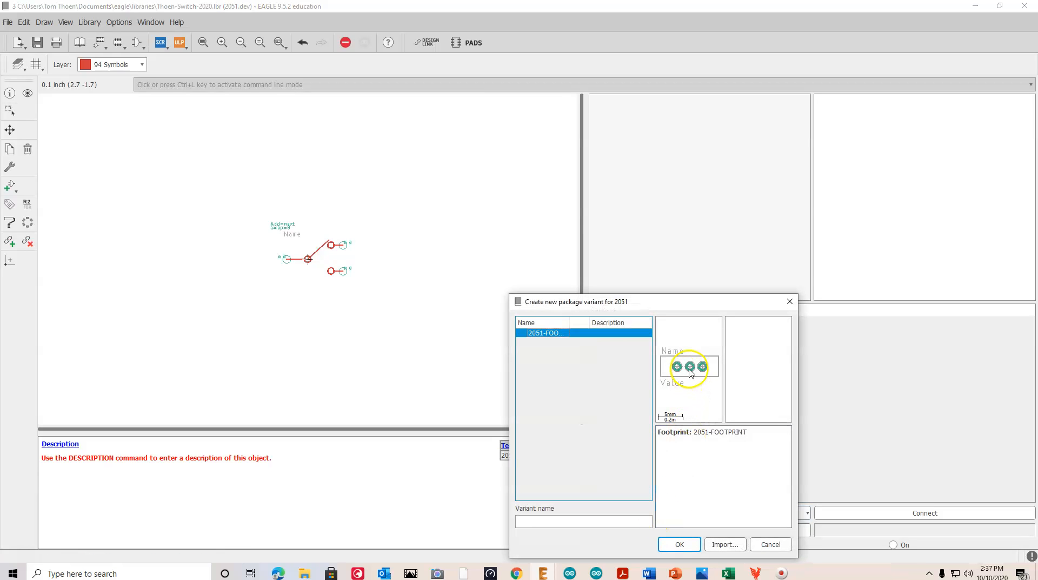
{"action": "left_click", "coordinate": [568, 332]}
{"action": "left_click", "coordinate": [680, 544]}
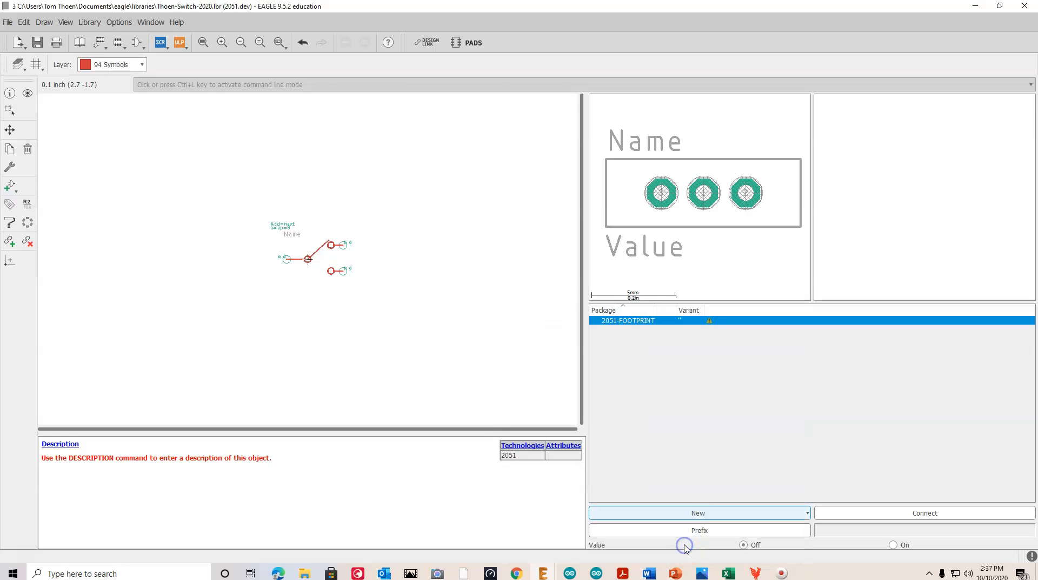
{"action": "left_click", "coordinate": [10, 111]}
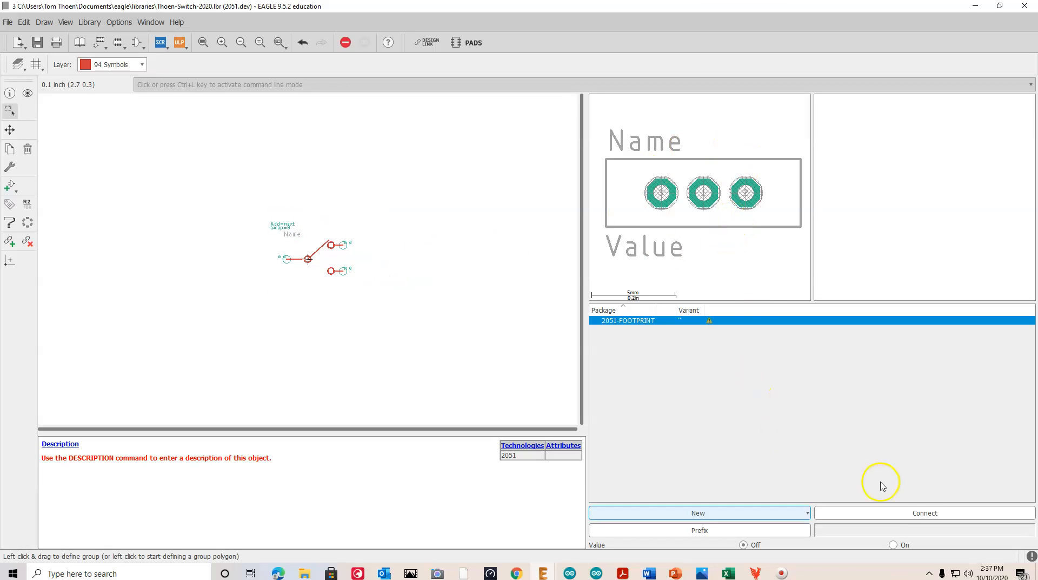
Connect symbol pins P$1, P$2 and P$3 to footprint pads 1, 2 and 3 respectively
{"action": "left_click", "coordinate": [904, 514]}
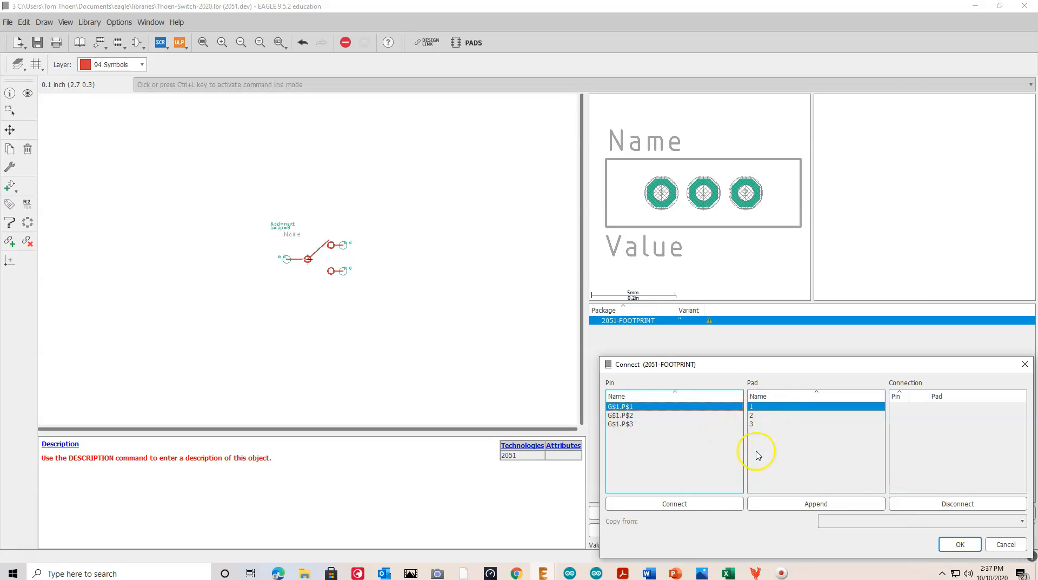
{"action": "left_click", "coordinate": [670, 504]}
{"action": "left_click", "coordinate": [675, 504]}
{"action": "left_click", "coordinate": [674, 504]}
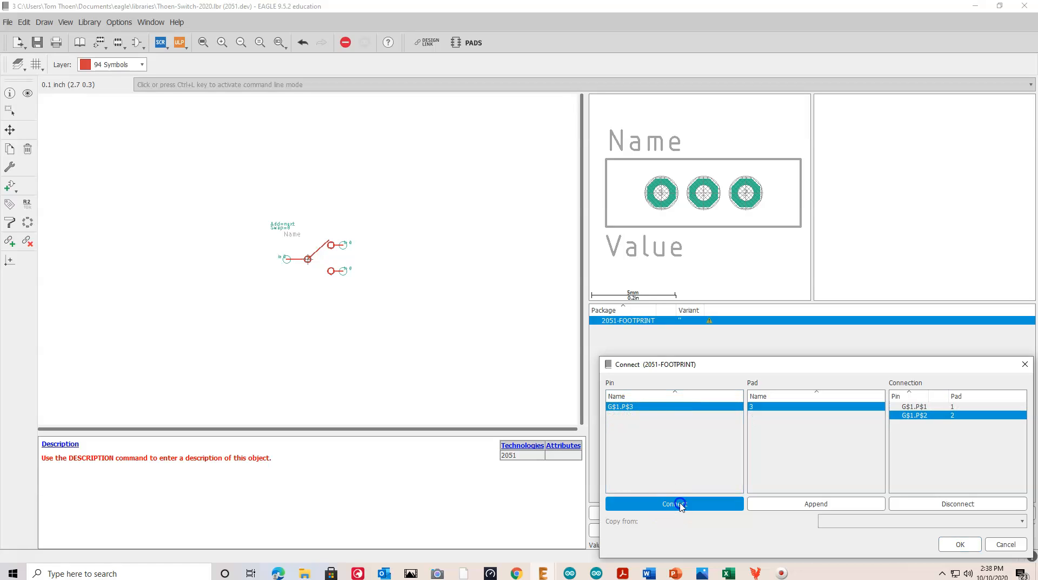
{"action": "left_click", "coordinate": [964, 545]}
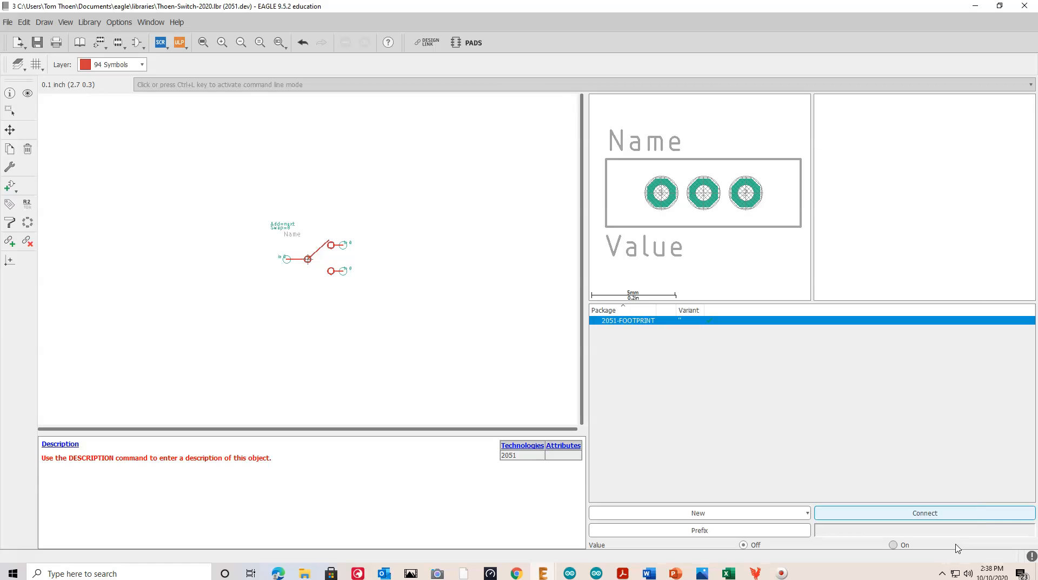
Save the switch library with the finished 2051 device
{"action": "left_click", "coordinate": [743, 457]}
{"action": "left_click", "coordinate": [37, 42]}
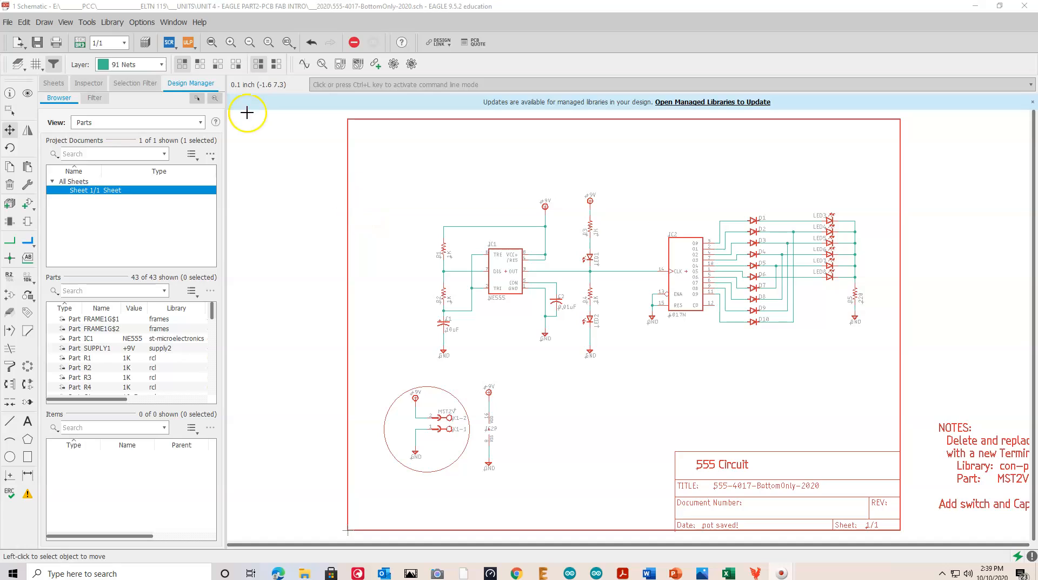
Open the custom switch library file from the 555-4017-BottomOnly-2020 schematic, and return to the schematic
{"action": "left_click", "coordinate": [111, 22]}
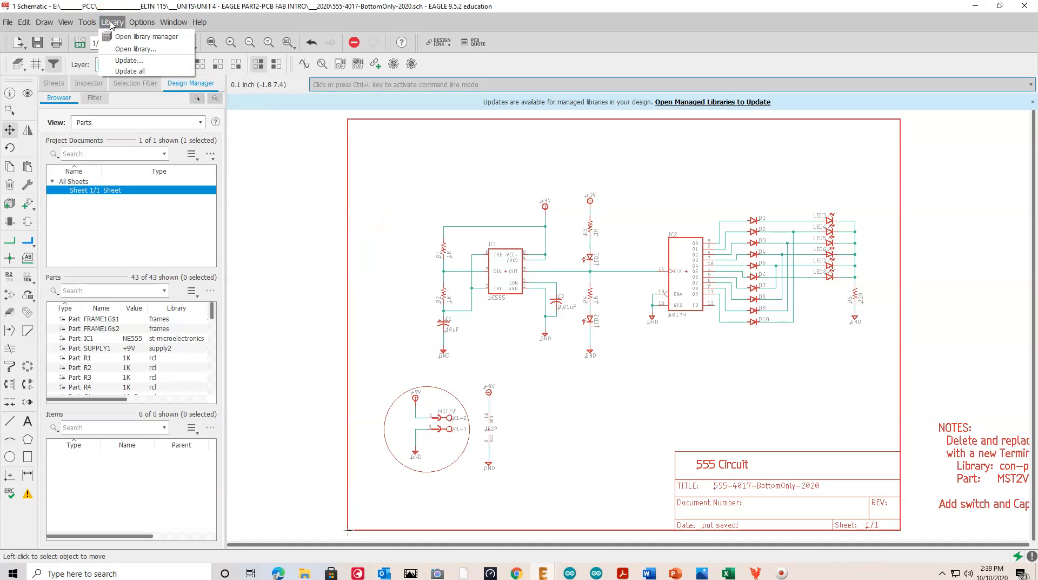
{"action": "left_click", "coordinate": [128, 52]}
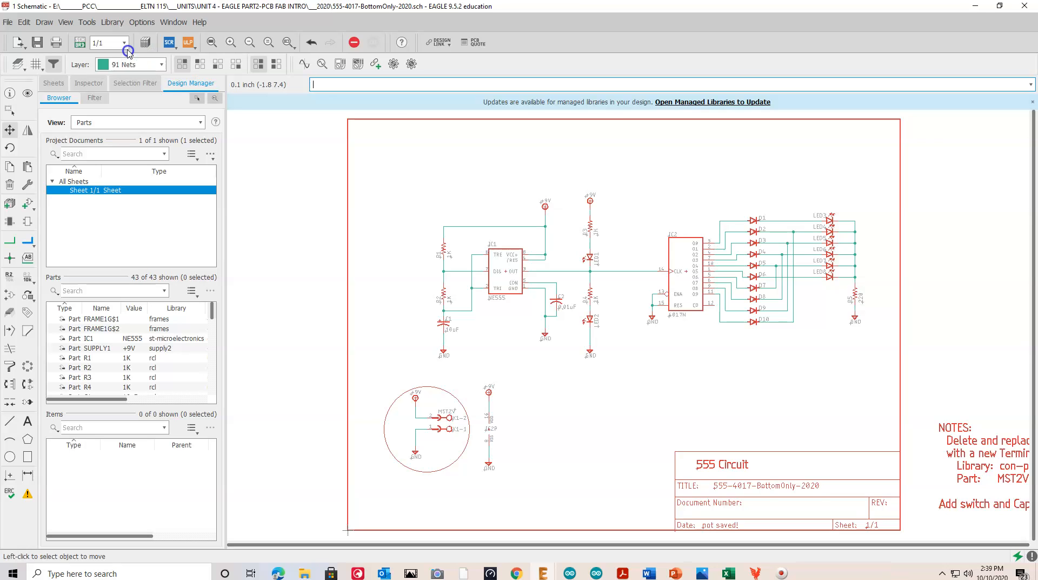
{"action": "left_click", "coordinate": [213, 92]}
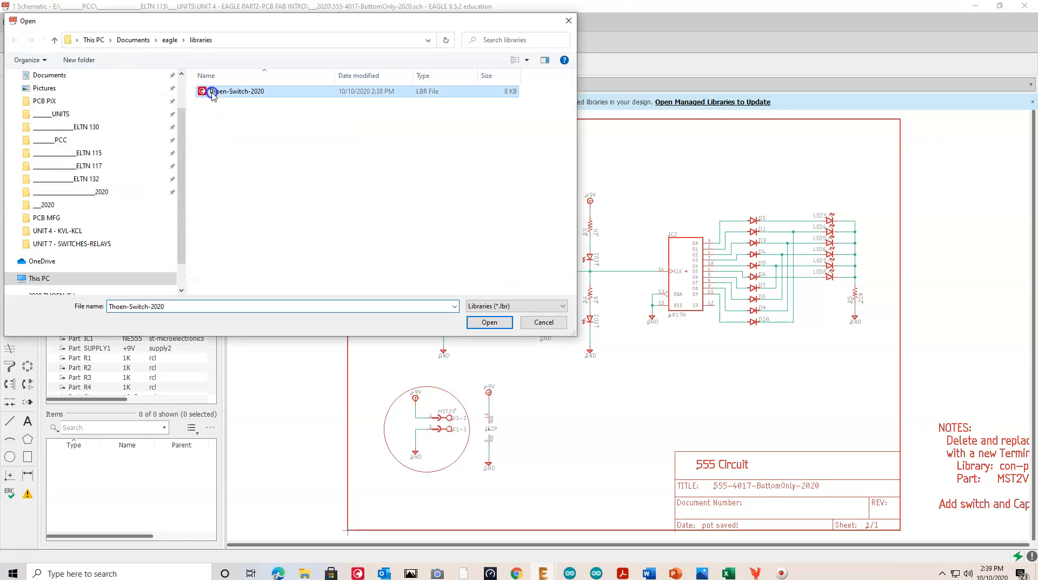
{"action": "left_click", "coordinate": [490, 322]}
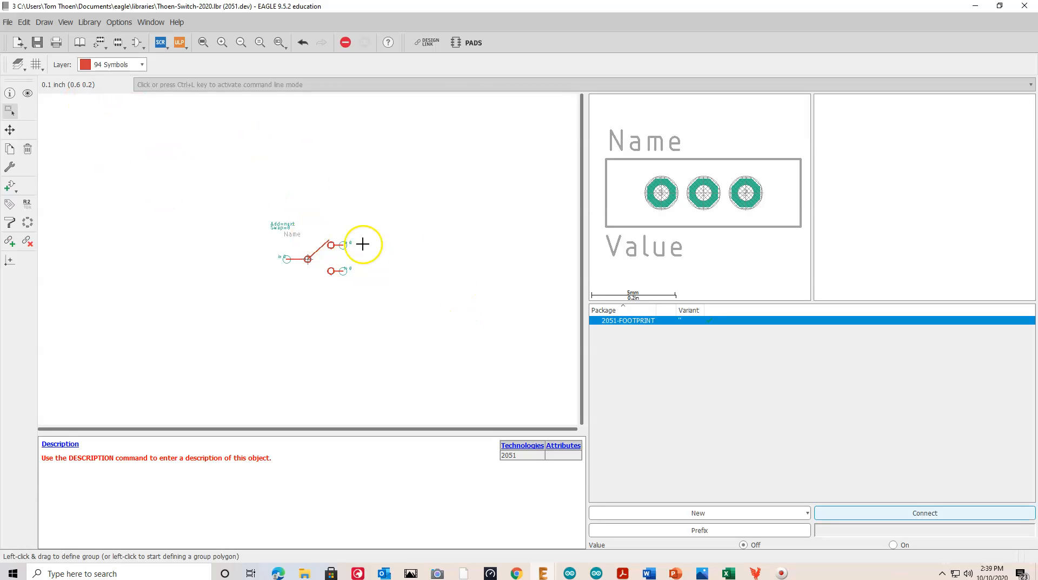
{"action": "key", "text": "alt+Tab"}
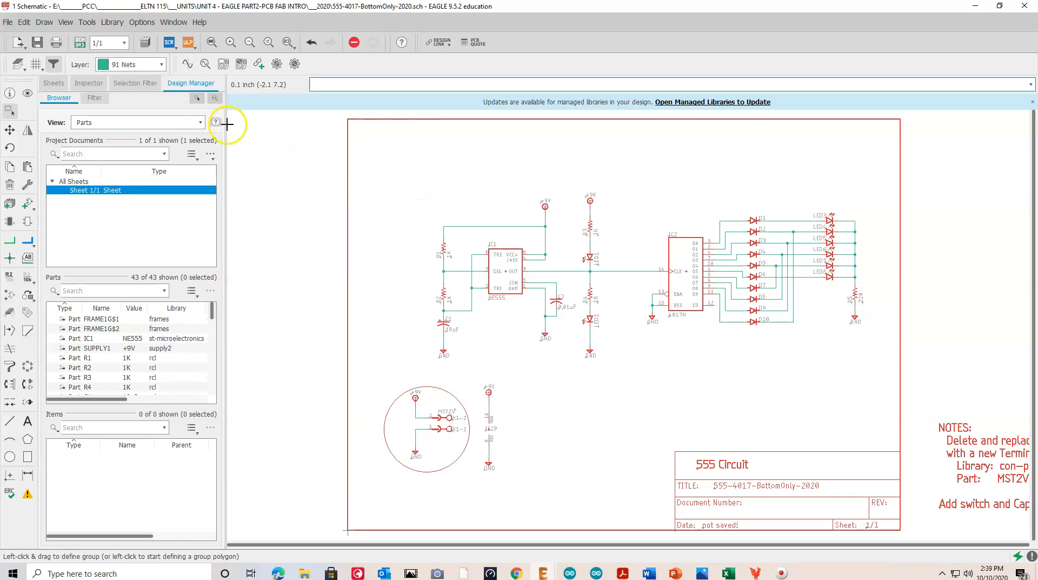
Look through the libraries available for adding parts to the schematic for the custom switch library
{"action": "left_click", "coordinate": [28, 203]}
{"action": "scroll", "coordinate": [67, 208], "scroll_direction": "up", "scroll_amount": 10}
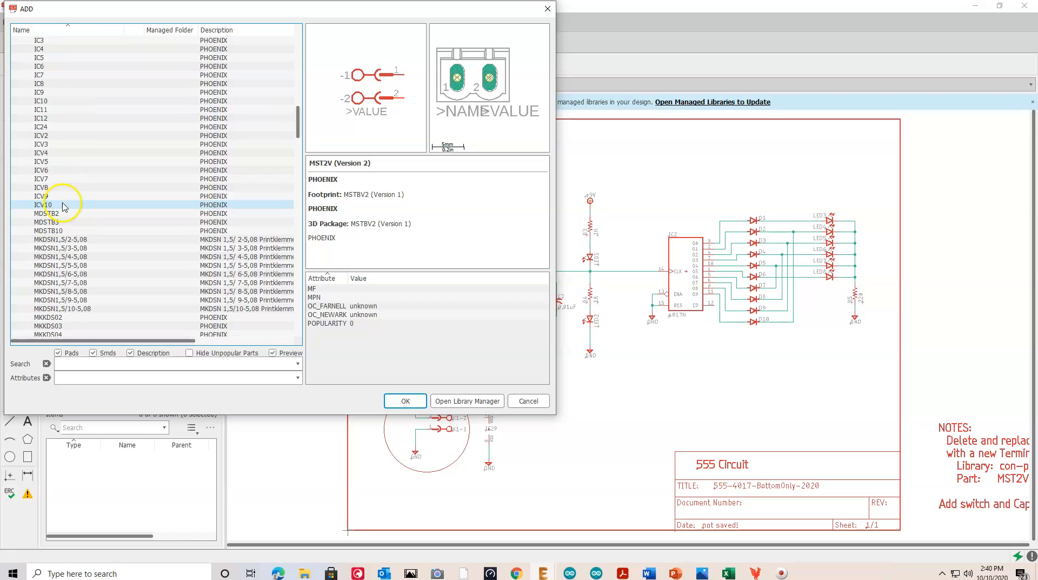
{"action": "left_click", "coordinate": [17, 93]}
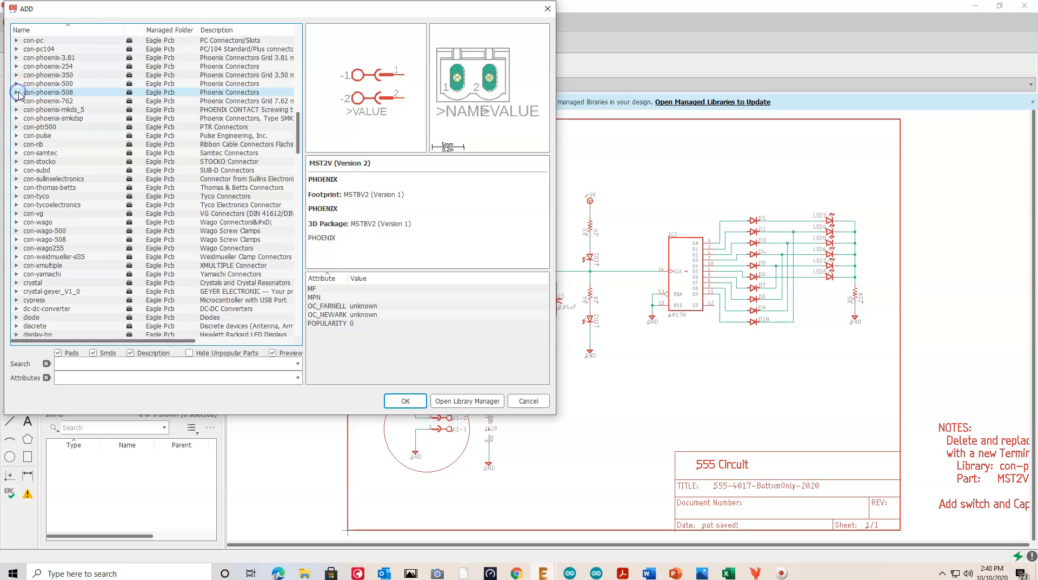
{"action": "scroll", "coordinate": [179, 205], "scroll_direction": "down", "scroll_amount": 4}
{"action": "left_click", "coordinate": [299, 146]}
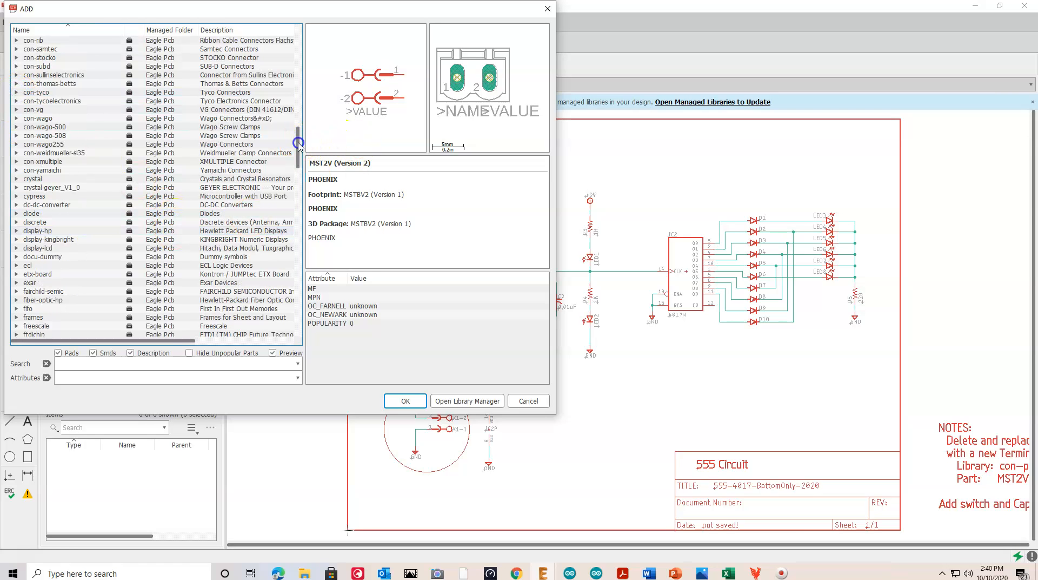
{"action": "left_click_drag", "start_coordinate": [298, 149], "coordinate": [310, 307]}
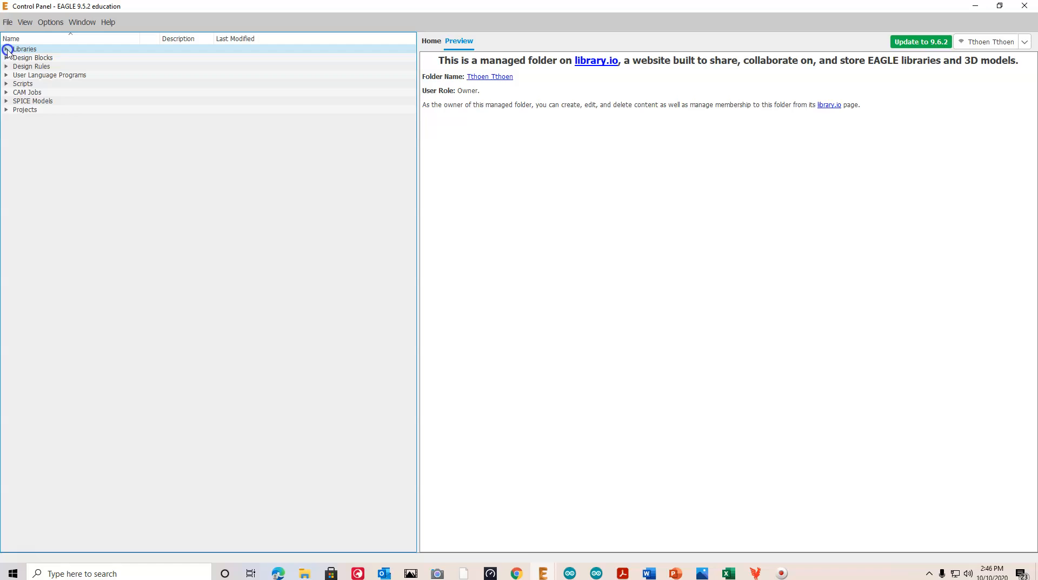
Switch to the Control Panel and set the custom switch library in the user libraries folder as in use
{"action": "left_click", "coordinate": [56, 67]}
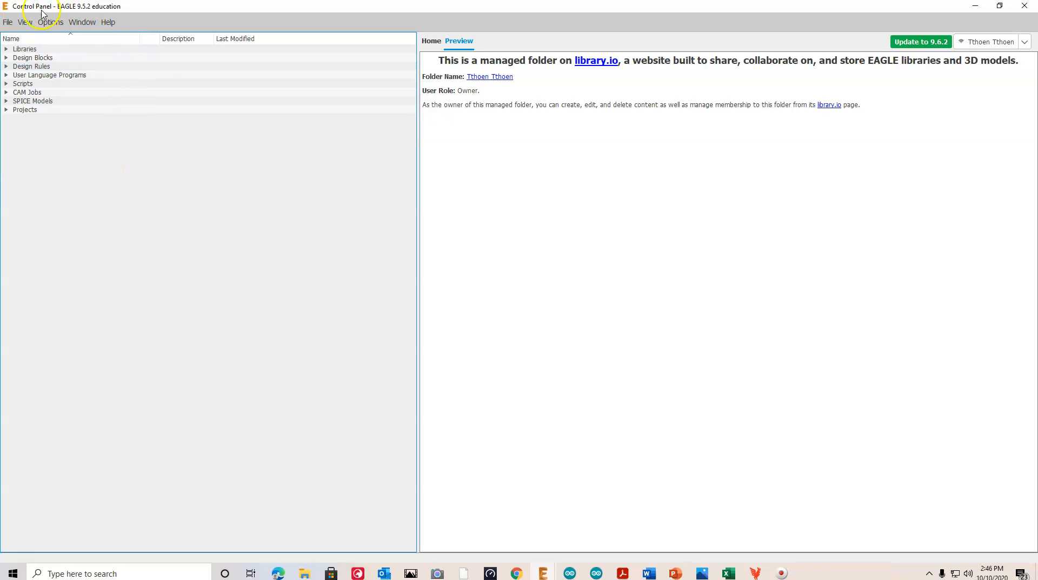
{"action": "left_click", "coordinate": [6, 49]}
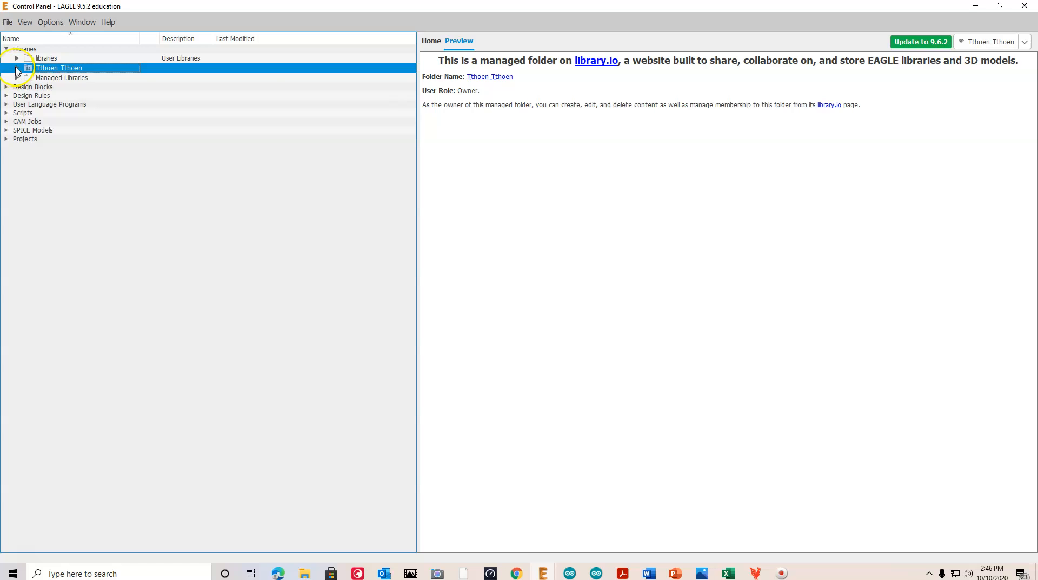
{"action": "left_click", "coordinate": [17, 58]}
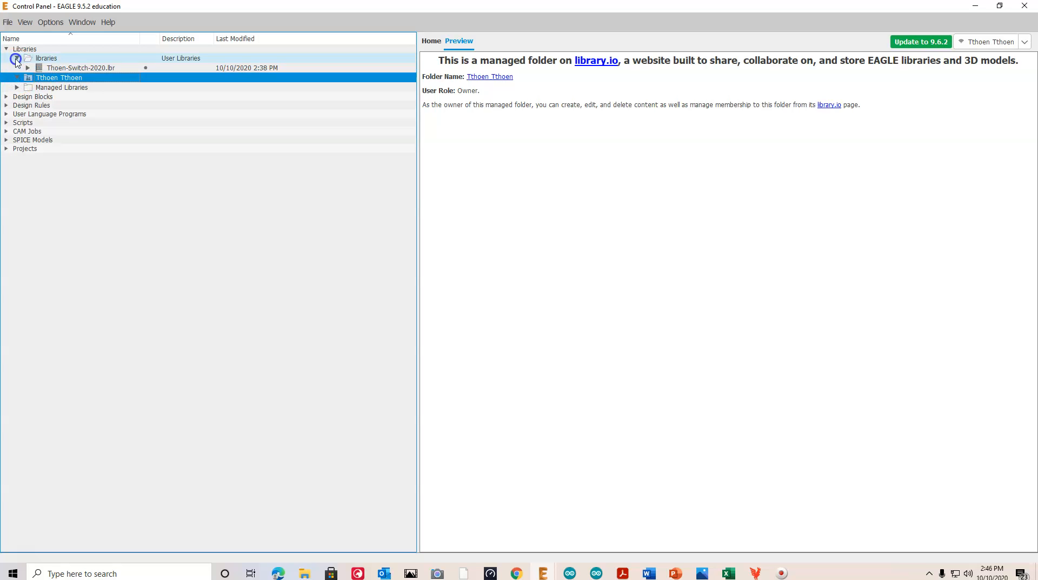
{"action": "left_click", "coordinate": [63, 69]}
{"action": "right_click", "coordinate": [63, 68]}
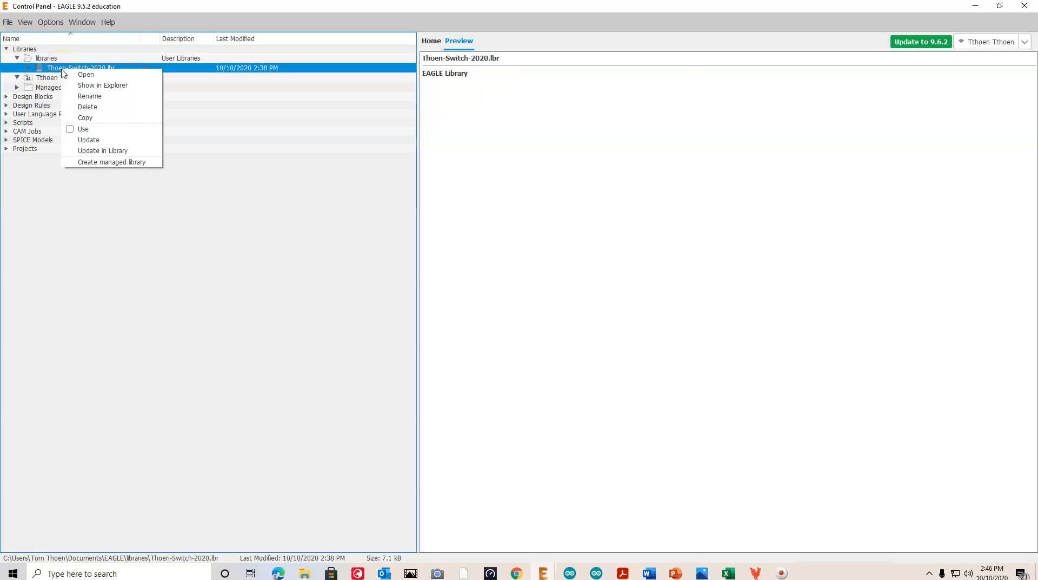
{"action": "left_click", "coordinate": [73, 129]}
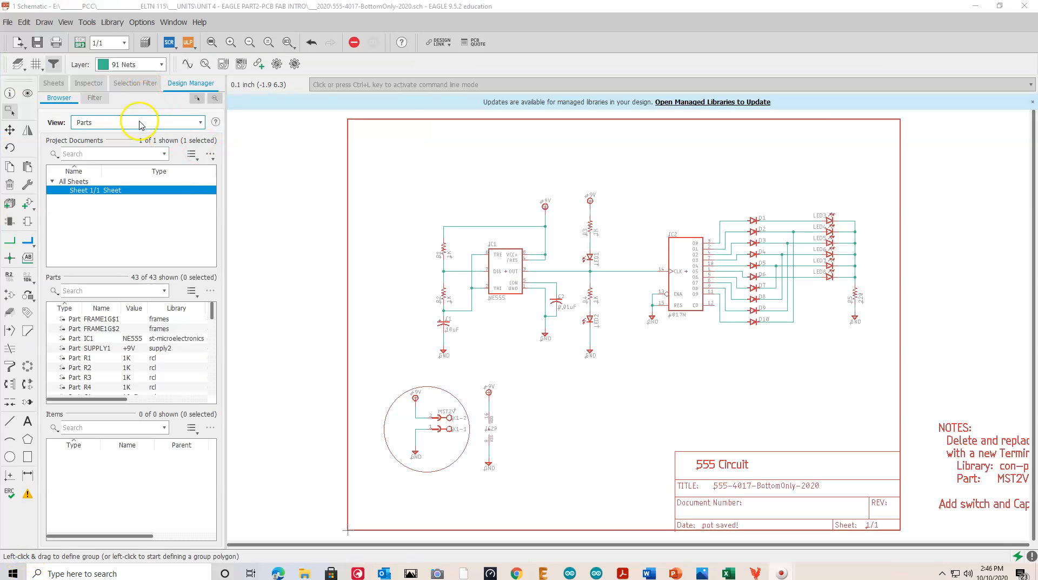
Add device 2051 from the custom switch library to the schematic, placing one to the right of the IC2P power symbol
{"action": "left_click", "coordinate": [26, 204]}
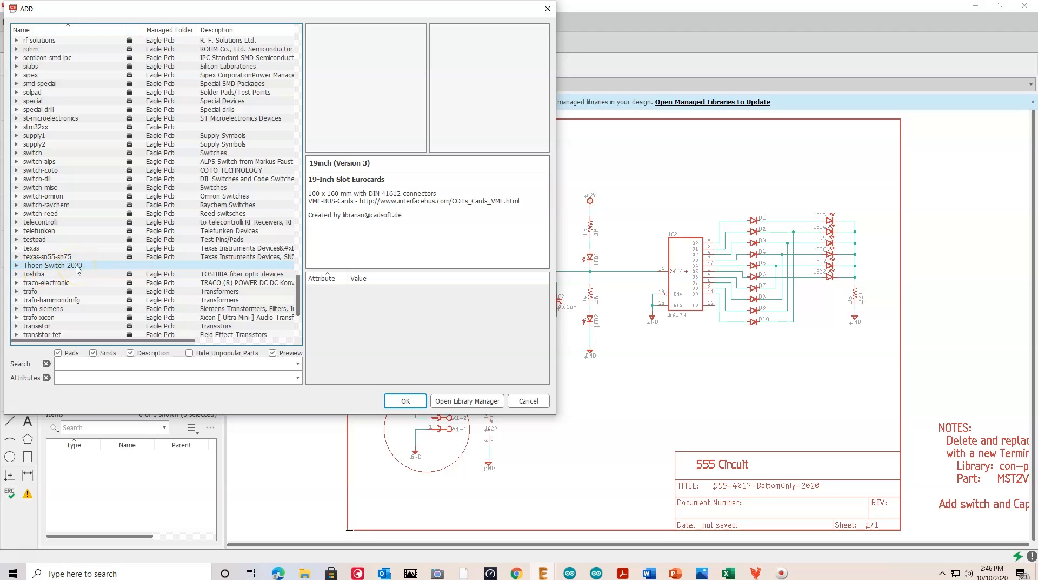
{"action": "left_click", "coordinate": [17, 266]}
{"action": "left_click", "coordinate": [46, 273]}
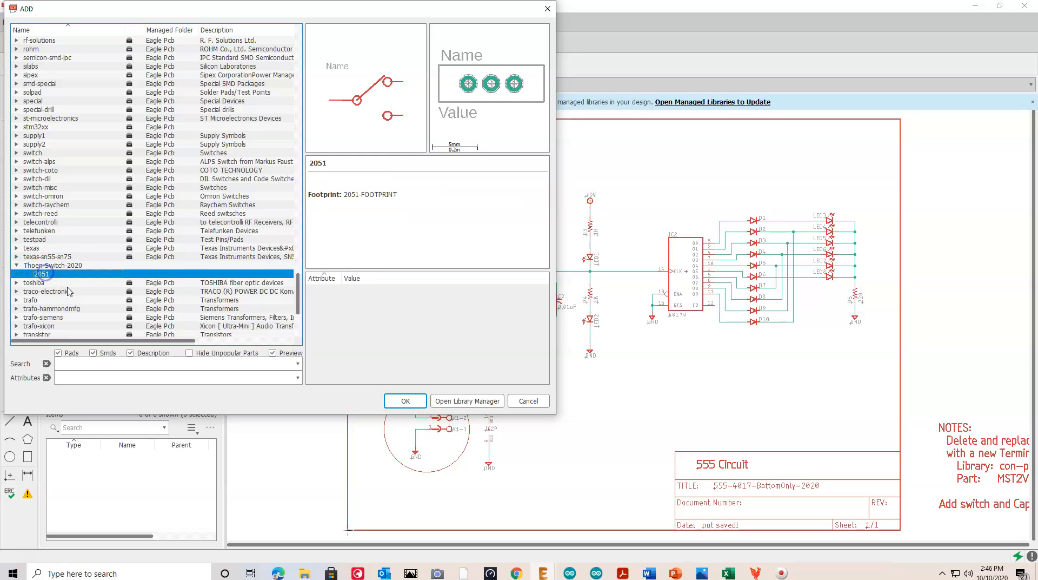
{"action": "left_click", "coordinate": [405, 401]}
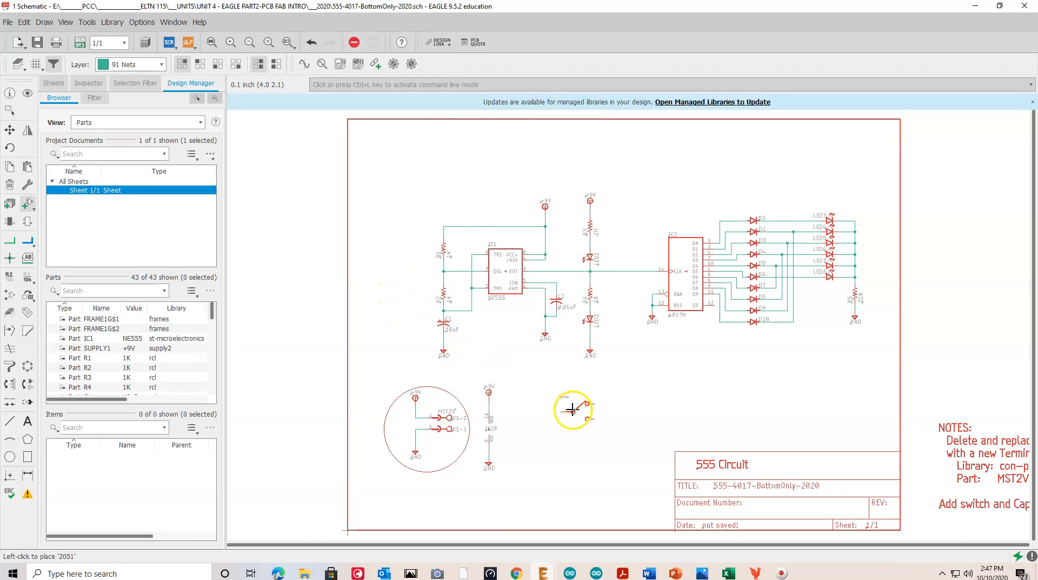
{"action": "left_click", "coordinate": [563, 406]}
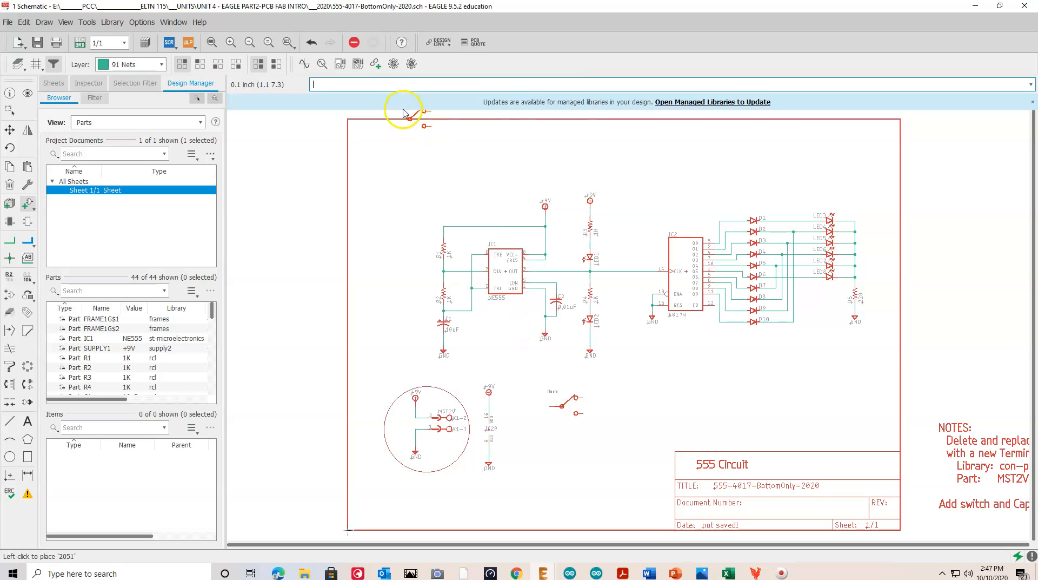
{"action": "left_click", "coordinate": [354, 42]}
Name the placed 2051 switch SW1 in the schematic and recheck its name
{"action": "scroll", "coordinate": [600, 388], "scroll_direction": "up", "scroll_amount": 3}
{"action": "scroll", "coordinate": [600, 388], "scroll_direction": "up", "scroll_amount": 1}
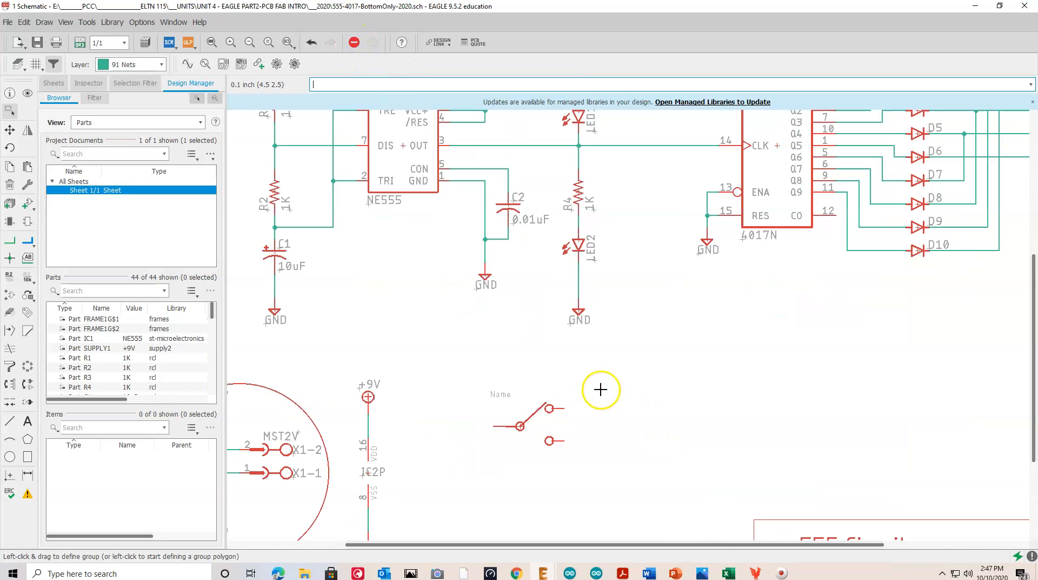
{"action": "left_click", "coordinate": [27, 185]}
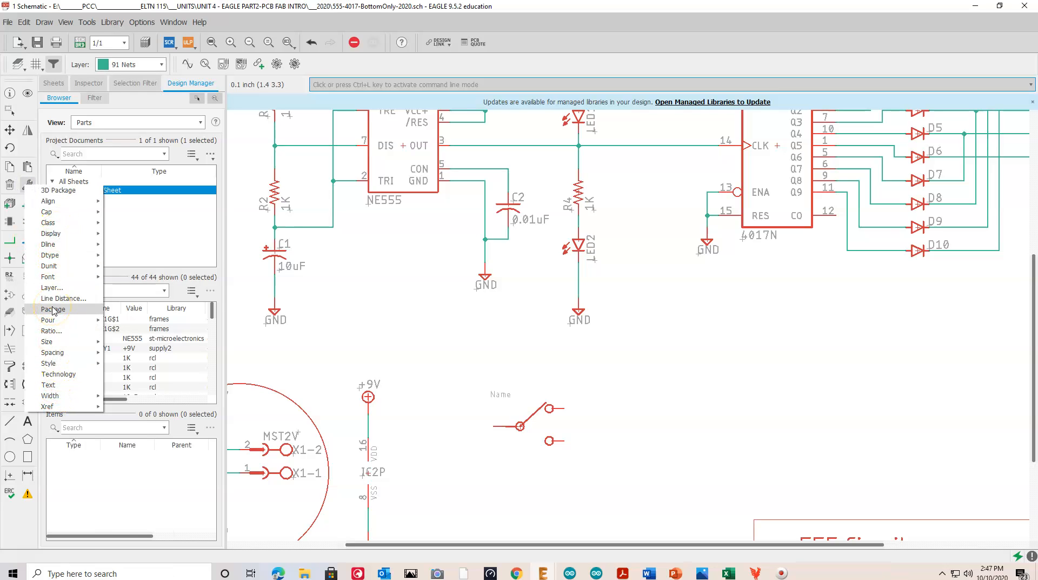
{"action": "key", "text": "Escape"}
{"action": "left_click", "coordinate": [9, 277]}
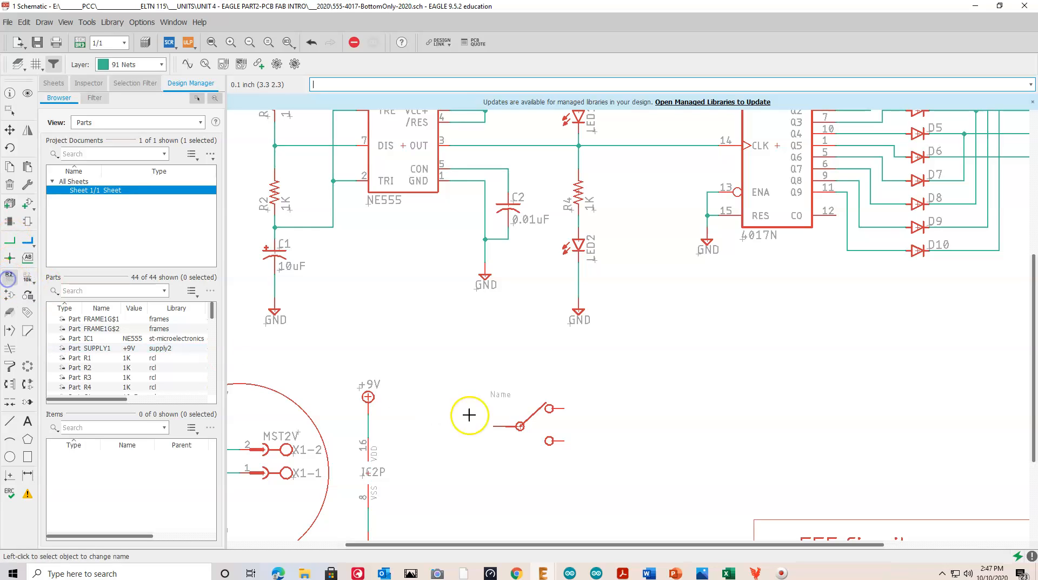
{"action": "left_click", "coordinate": [520, 426]}
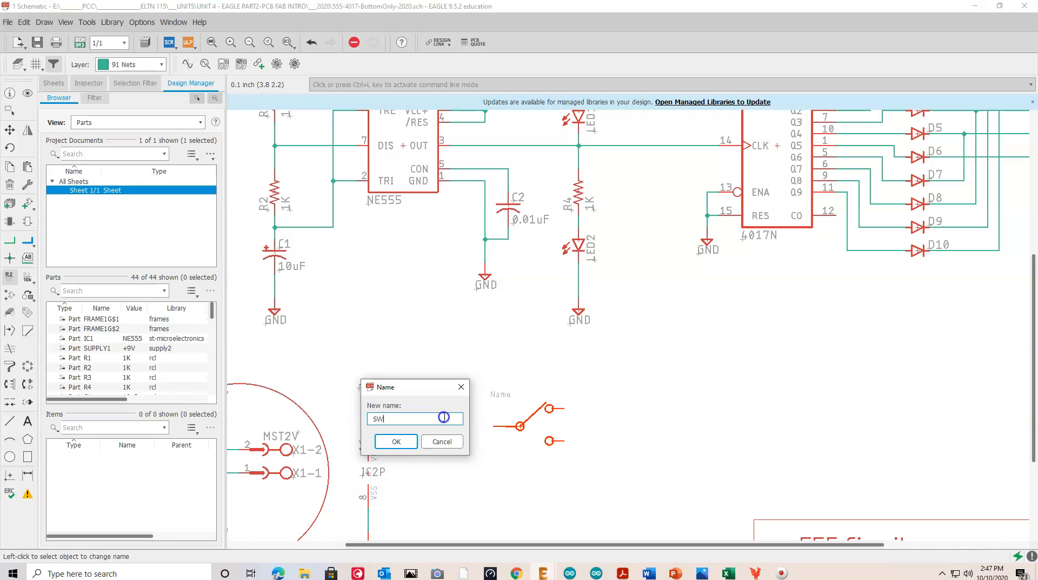
{"action": "key", "text": "Return"}
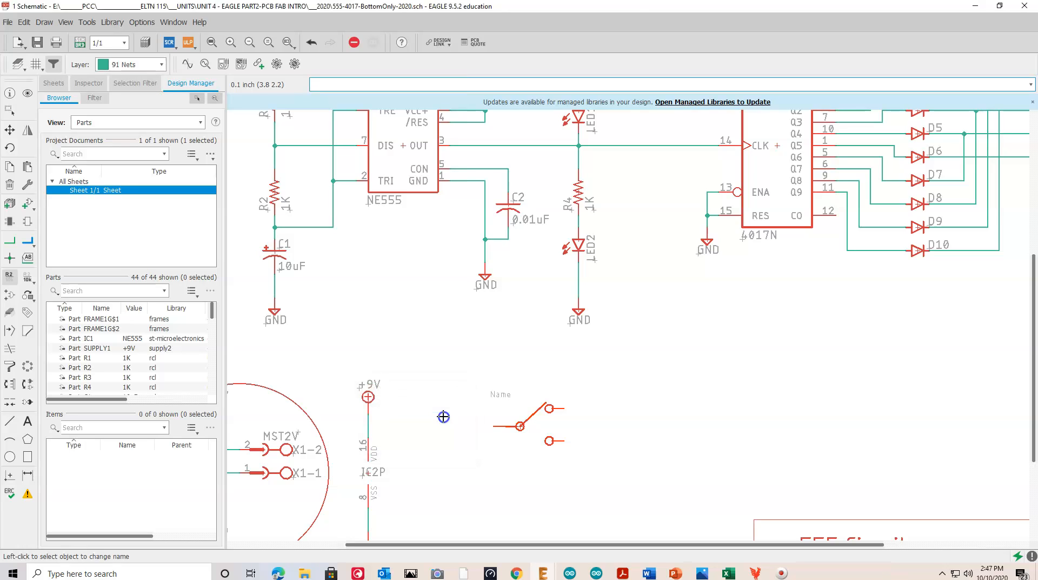
{"action": "left_click", "coordinate": [521, 427]}
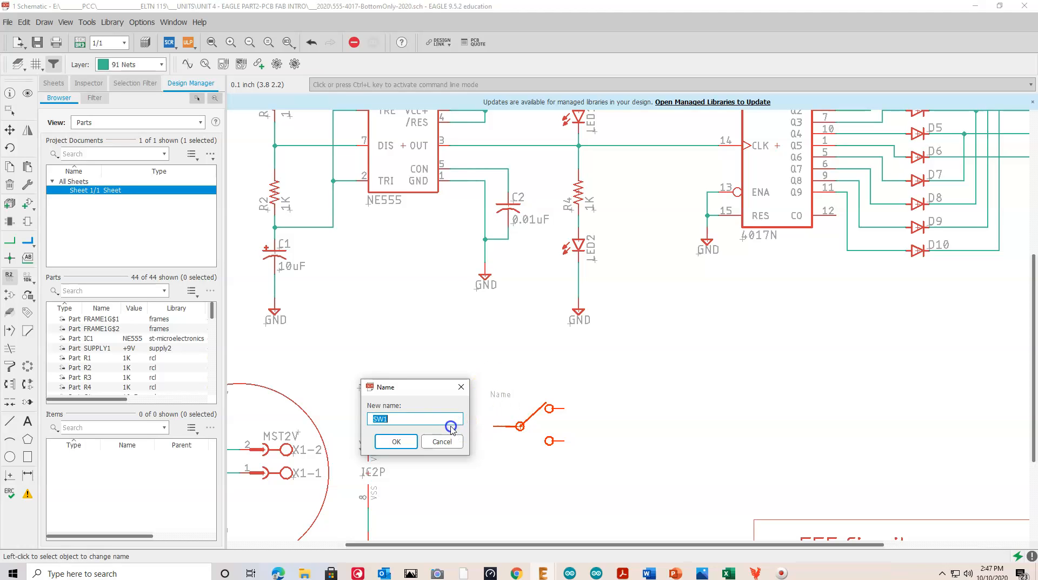
{"action": "key", "text": "Return"}
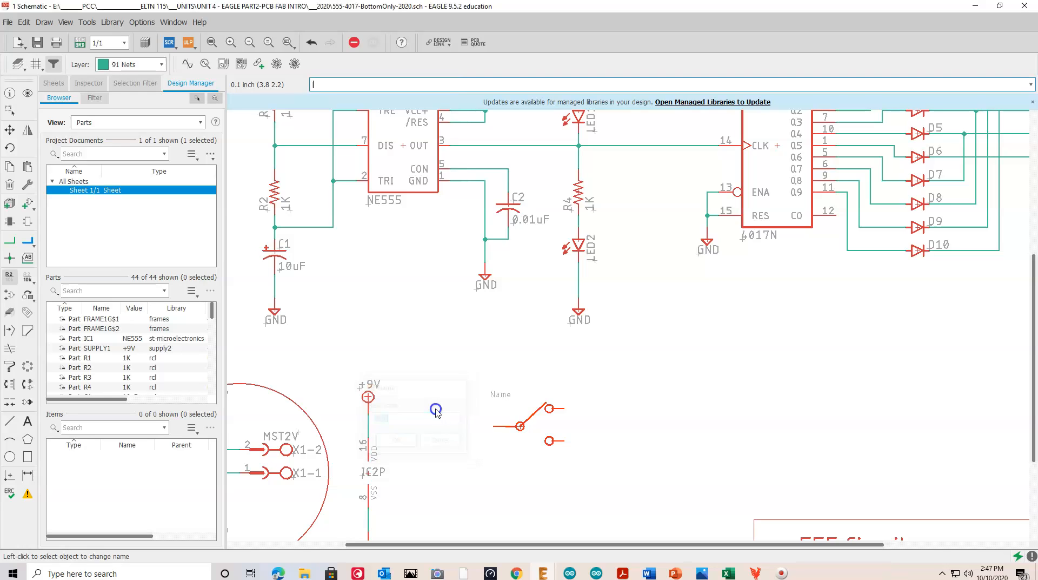
{"action": "scroll", "coordinate": [478, 394], "scroll_direction": "down", "scroll_amount": 1}
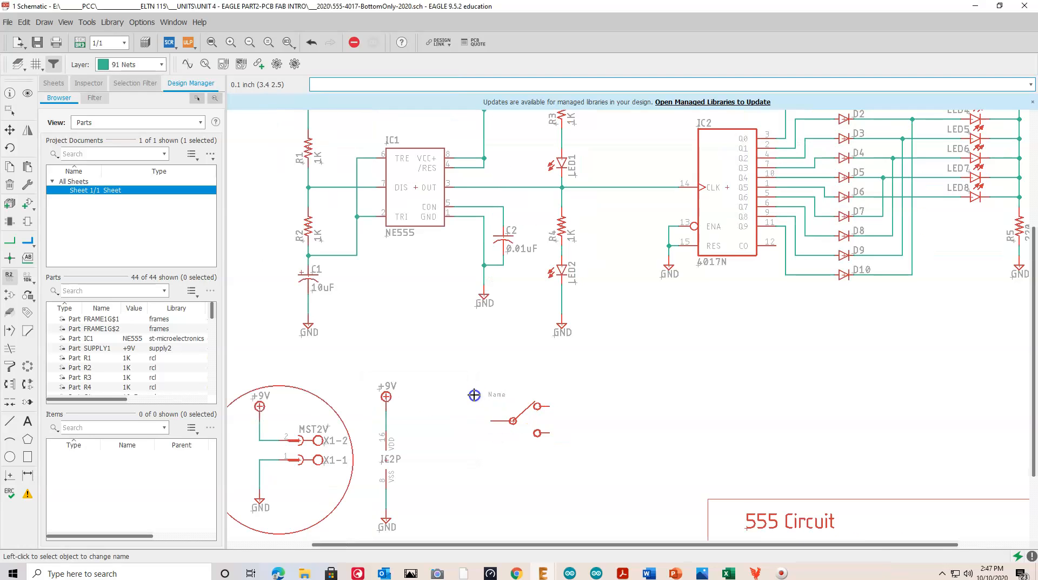
Switch to the board layout and move the SW1 footprint from below the board to the area right of connector X1
{"action": "left_click", "coordinate": [80, 42]}
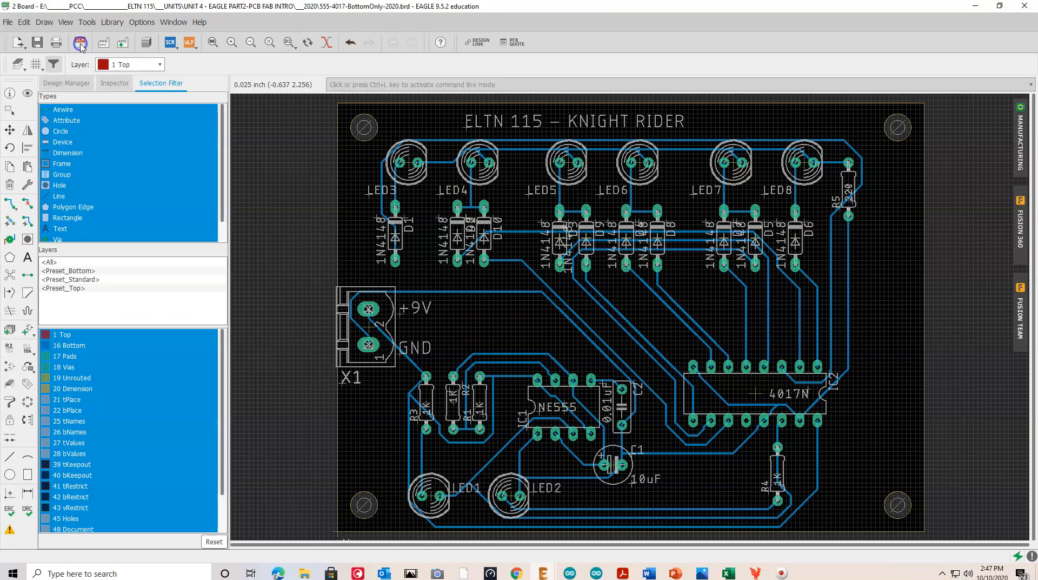
{"action": "left_click", "coordinate": [213, 42]}
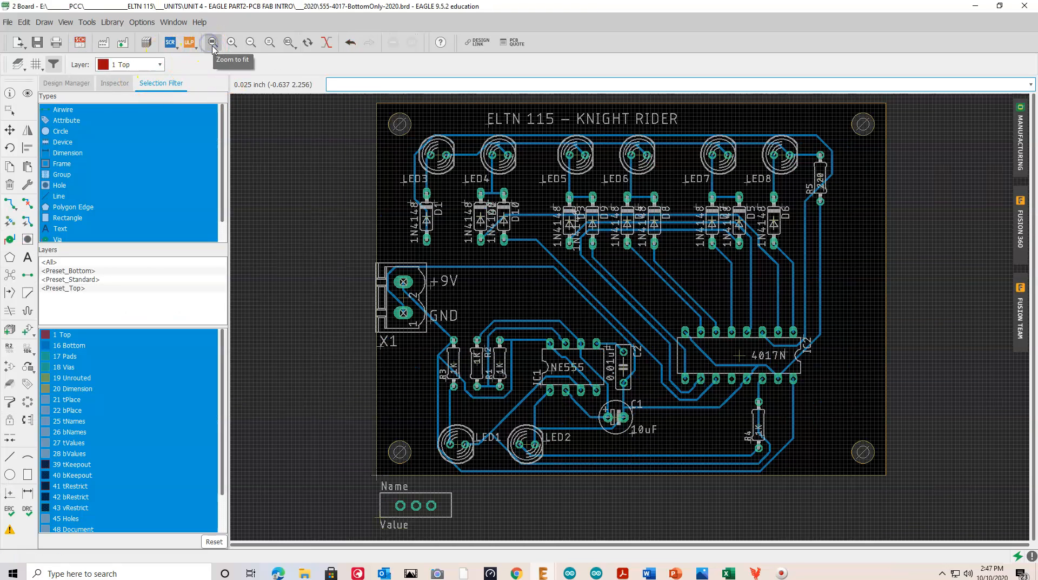
{"action": "left_click", "coordinate": [9, 129]}
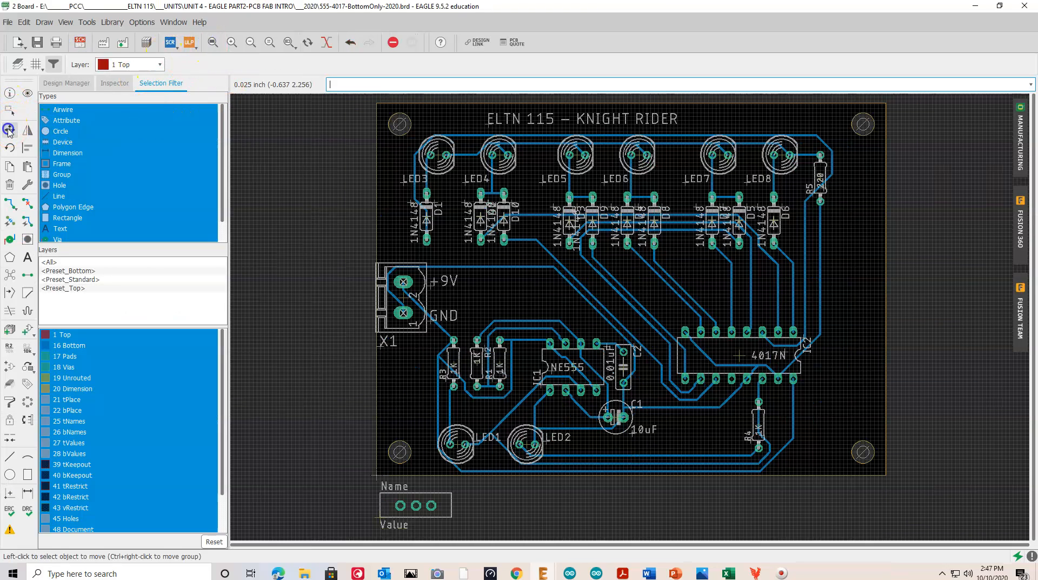
{"action": "left_click", "coordinate": [381, 516]}
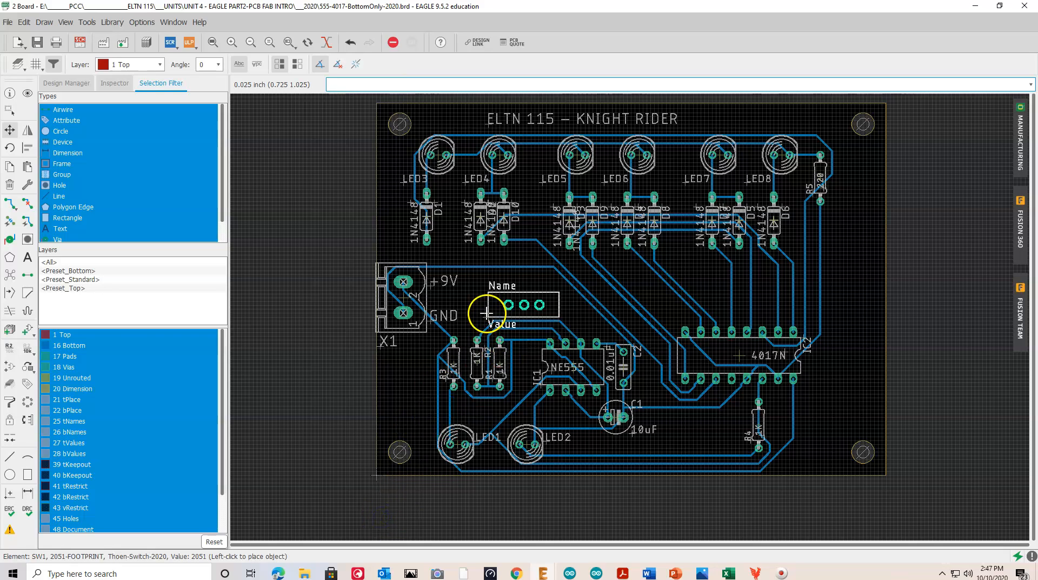
{"action": "left_click", "coordinate": [482, 306]}
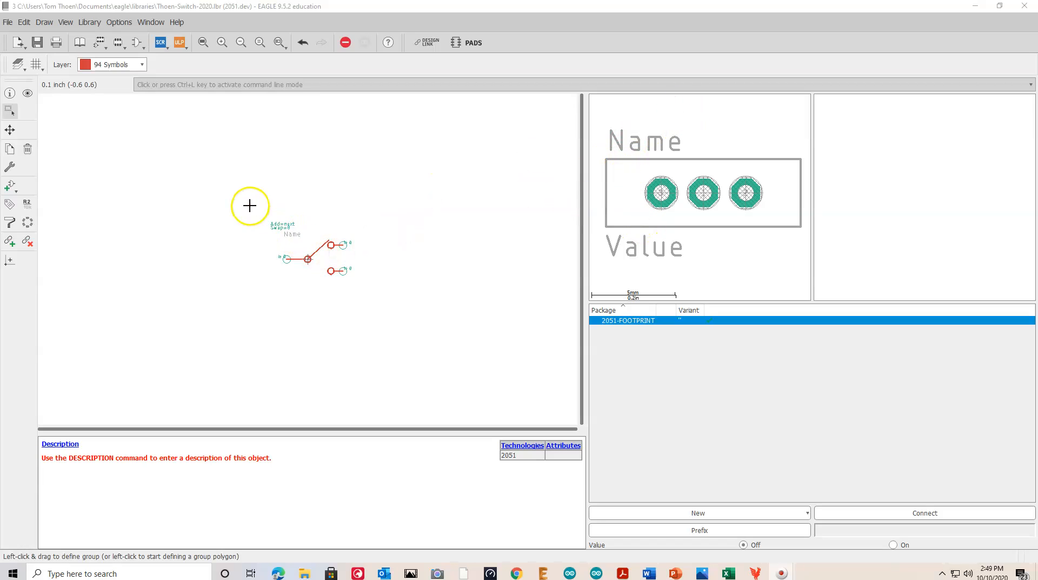
Open the 2051-FOOTPRINT footprint from the switch library and change its Name text to >Name
{"action": "left_click", "coordinate": [117, 44]}
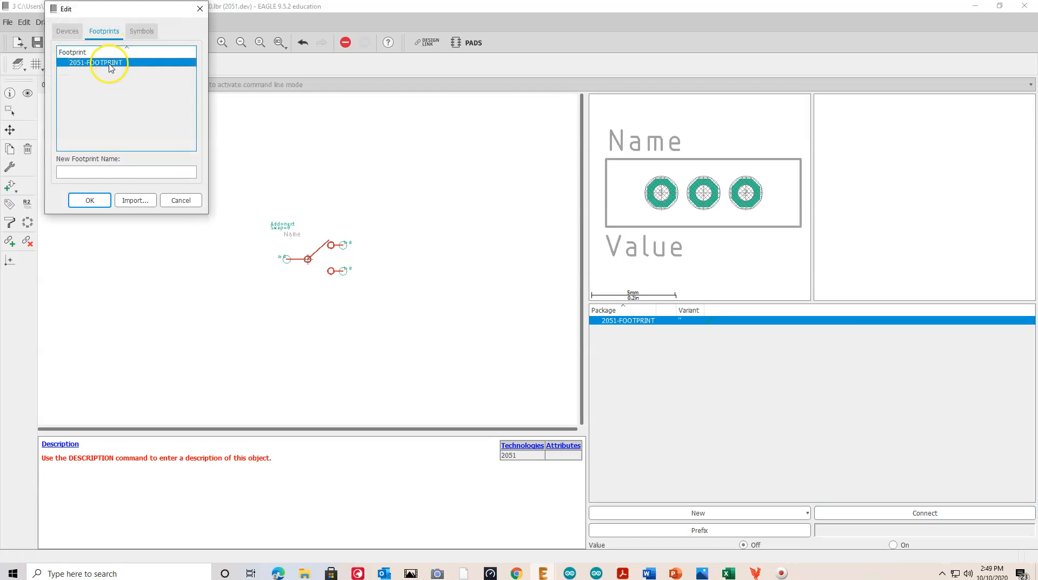
{"action": "left_click", "coordinate": [96, 202]}
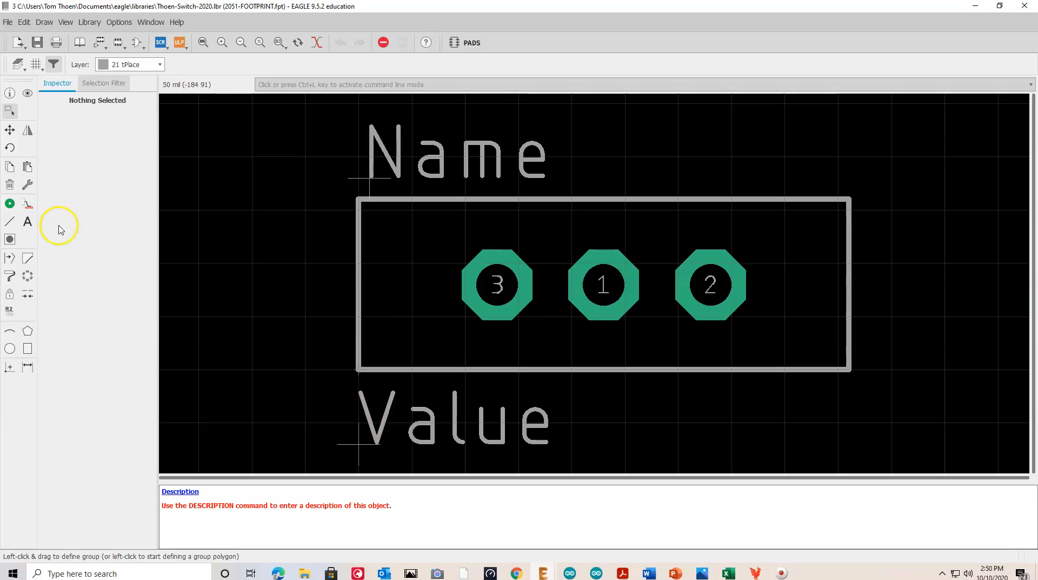
{"action": "left_click", "coordinate": [28, 185]}
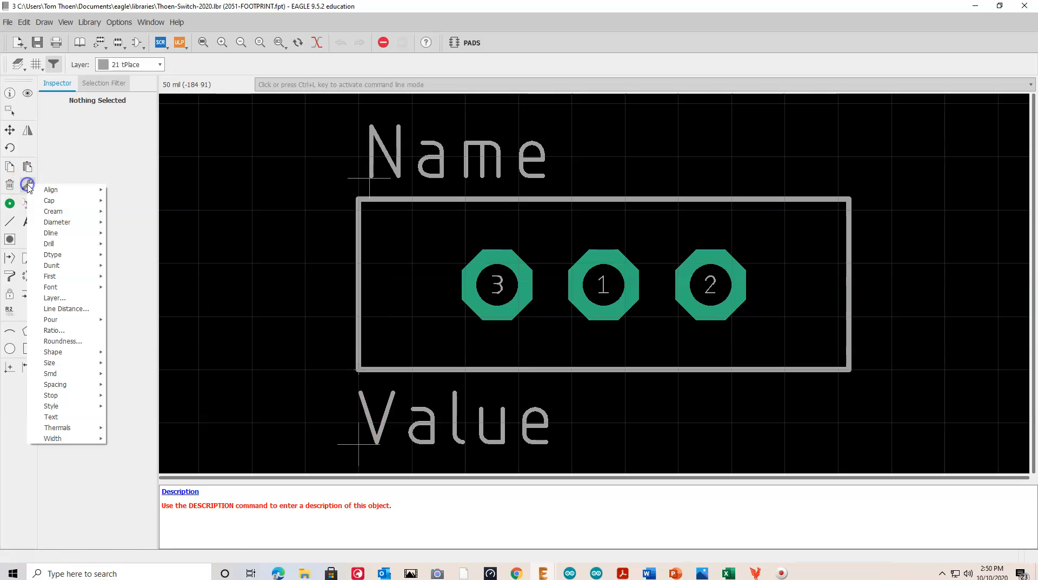
{"action": "left_click", "coordinate": [55, 416]}
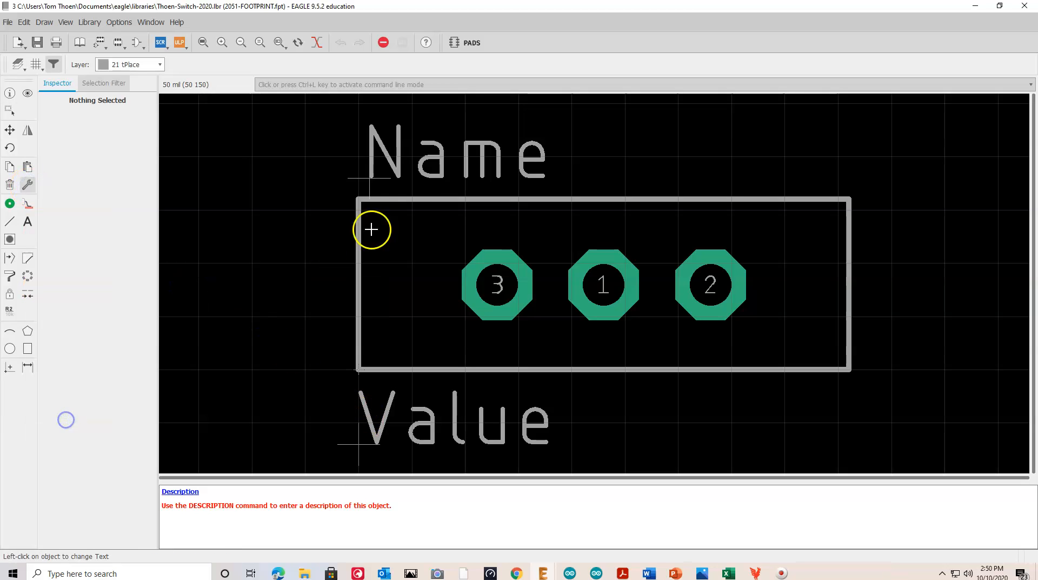
{"action": "left_click", "coordinate": [371, 178]}
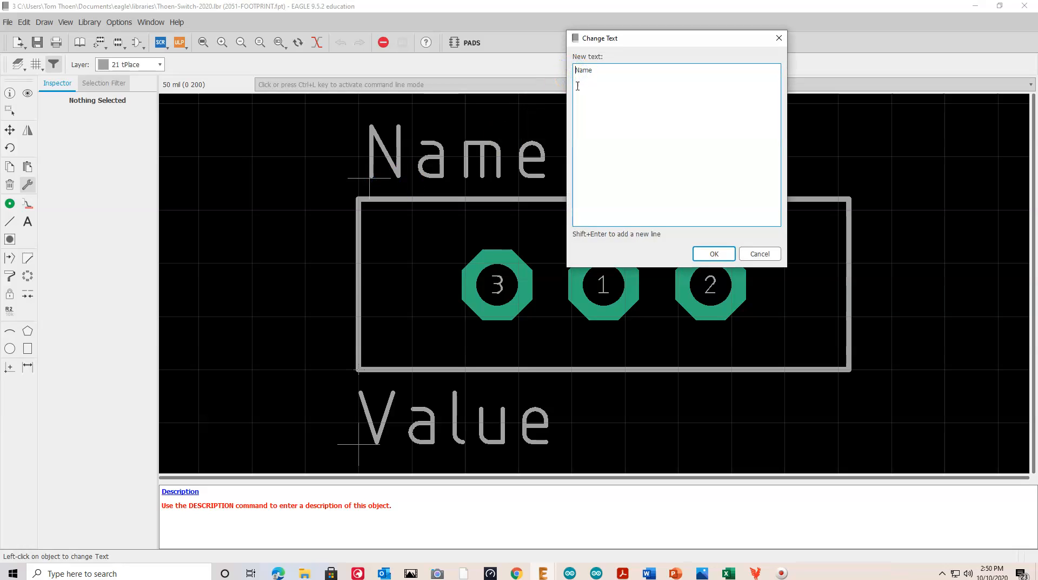
{"action": "left_click", "coordinate": [713, 254]}
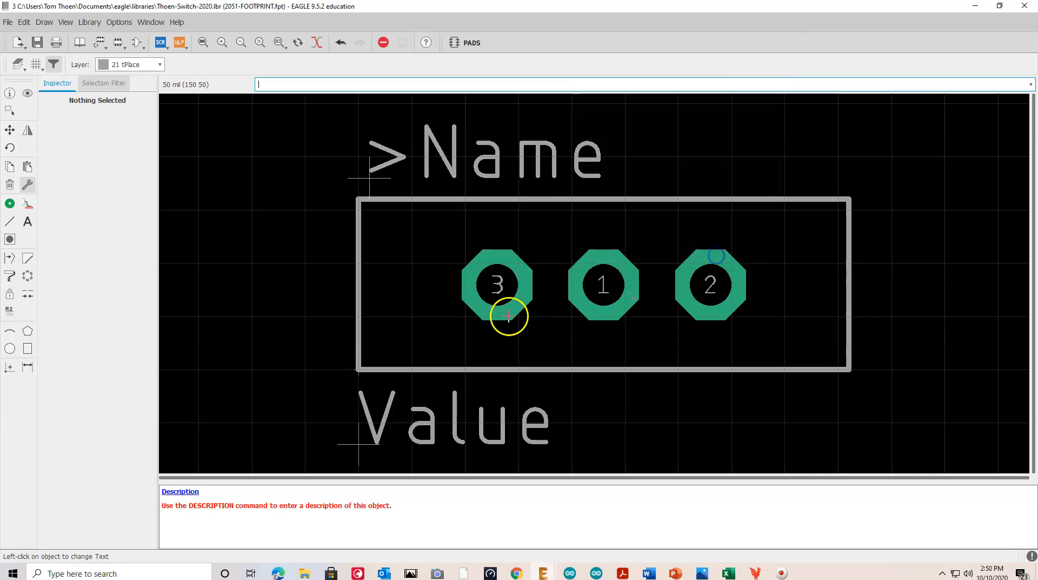
Change the Value text below the footprint outline to >Value
{"action": "left_click", "coordinate": [362, 443]}
{"action": "left_click", "coordinate": [576, 339]}
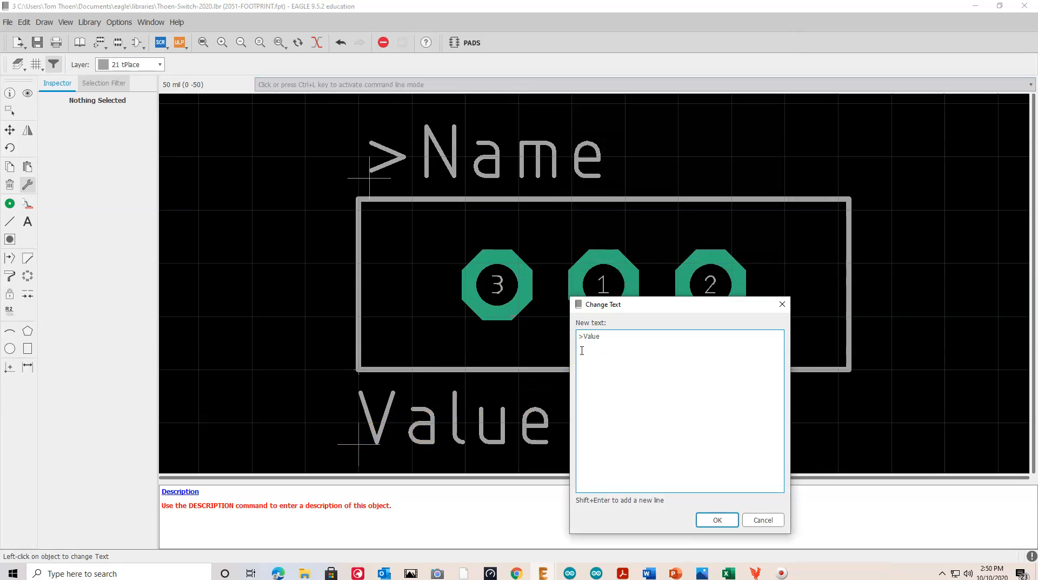
{"action": "left_click", "coordinate": [715, 518]}
Open the 2051-SYMBOL symbol for editing and change its Name text to >Name
{"action": "left_click", "coordinate": [135, 46]}
{"action": "left_click", "coordinate": [93, 199]}
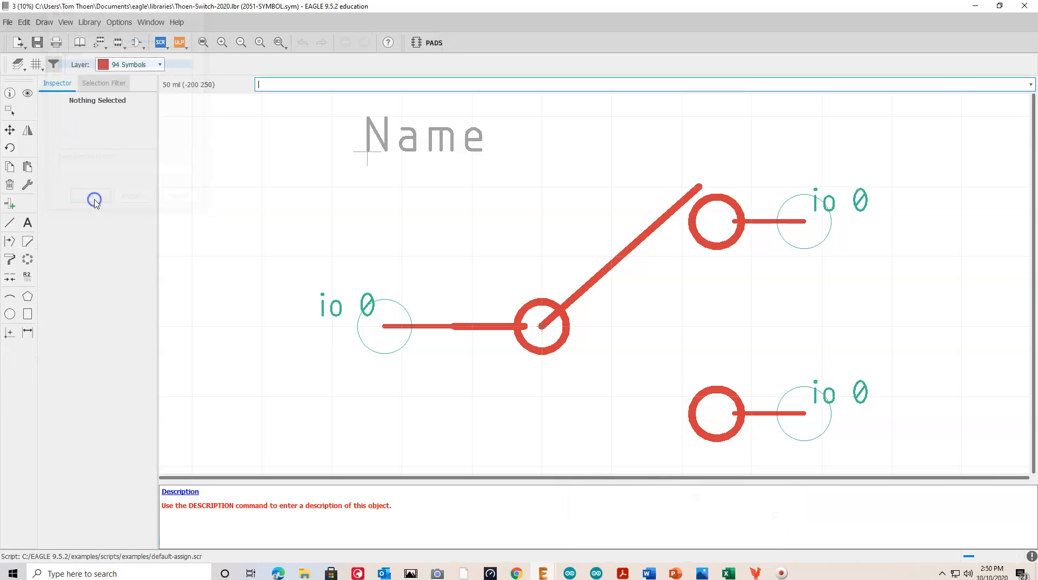
{"action": "left_click", "coordinate": [27, 187]}
{"action": "left_click", "coordinate": [60, 379]}
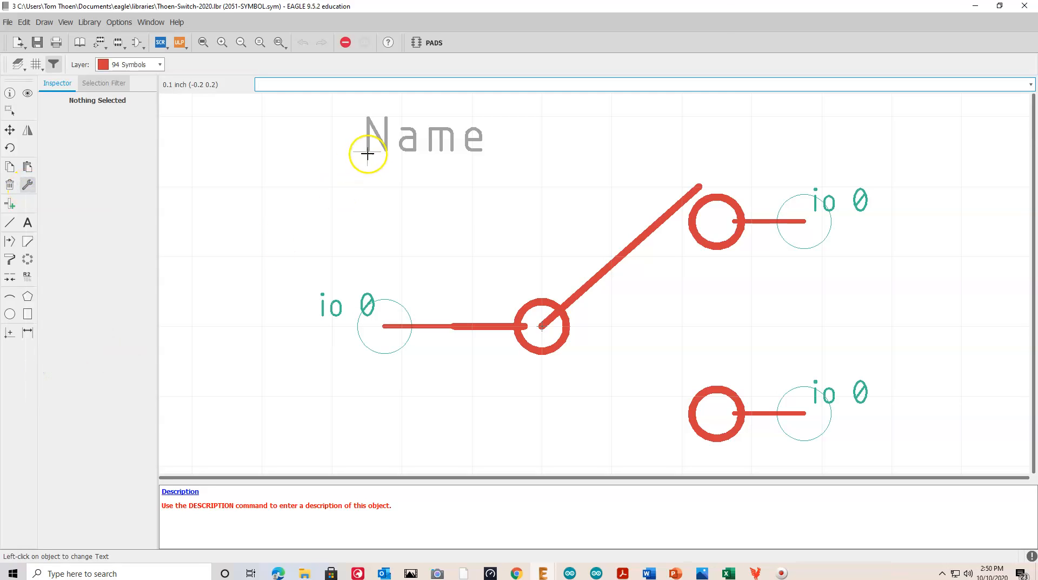
{"action": "left_click", "coordinate": [368, 154]}
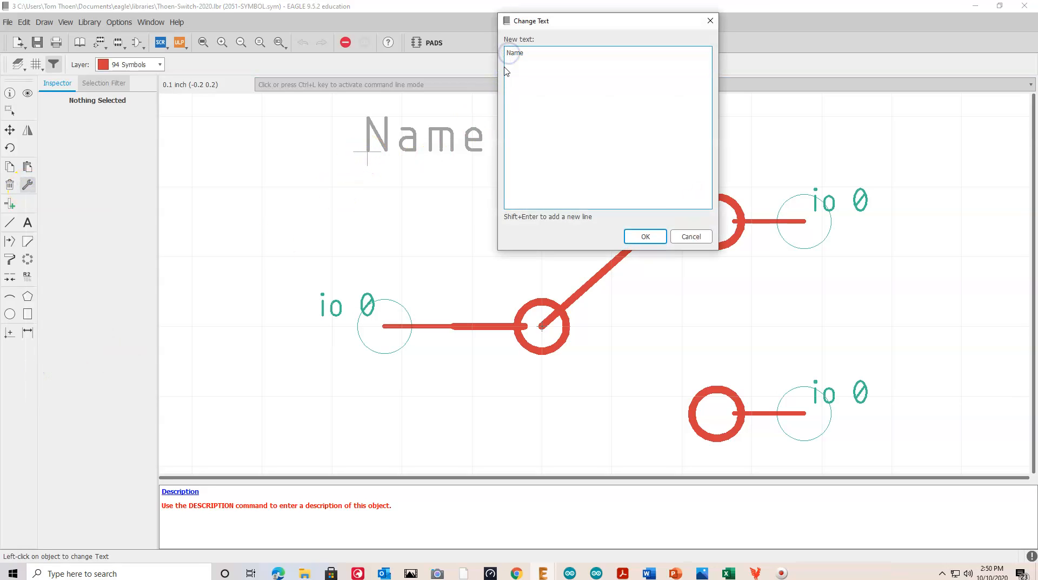
{"action": "type", "text": ">"}
{"action": "left_click", "coordinate": [645, 237]}
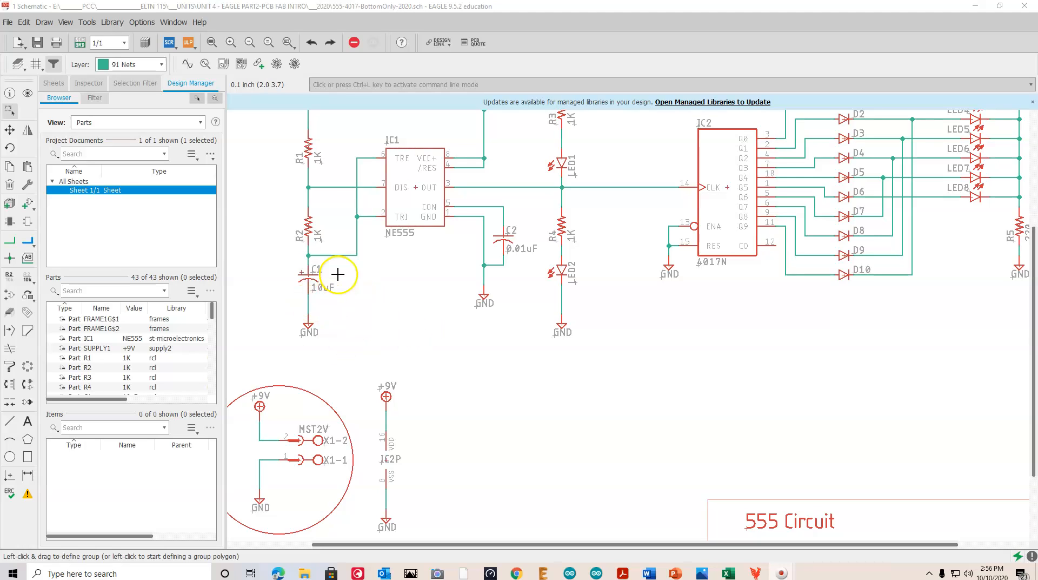
Update all libraries in the 555 schematic and place one 2051 switch from the custom library to the right of the IC2P power symbol
{"action": "left_click", "coordinate": [112, 22]}
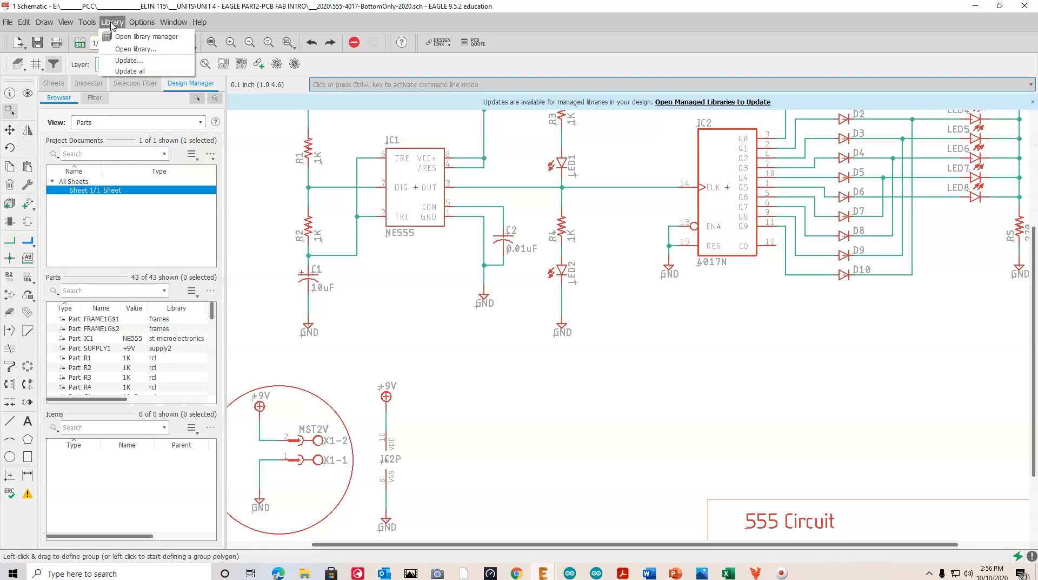
{"action": "left_click", "coordinate": [138, 72]}
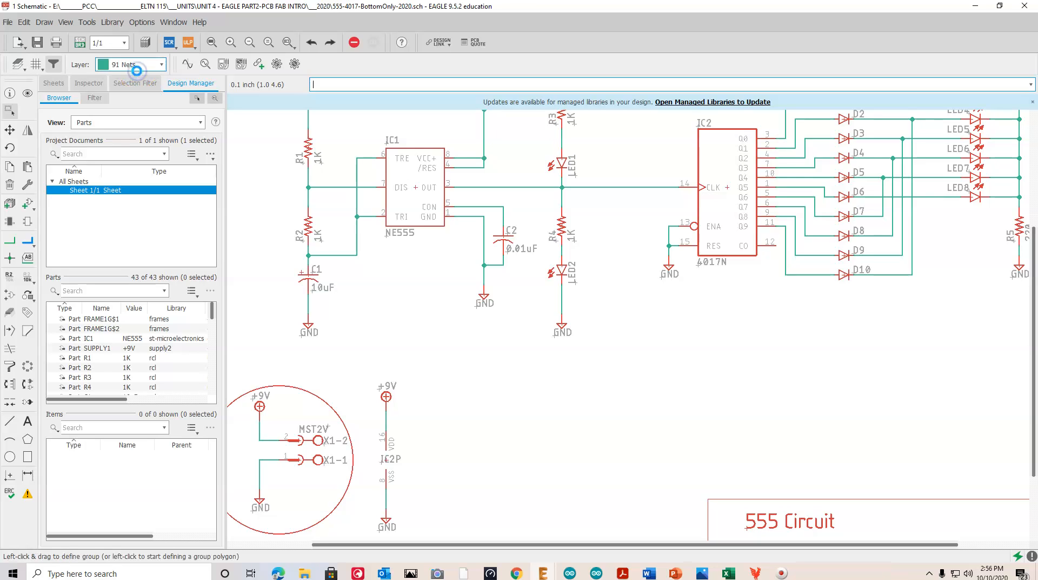
{"action": "left_click", "coordinate": [28, 204]}
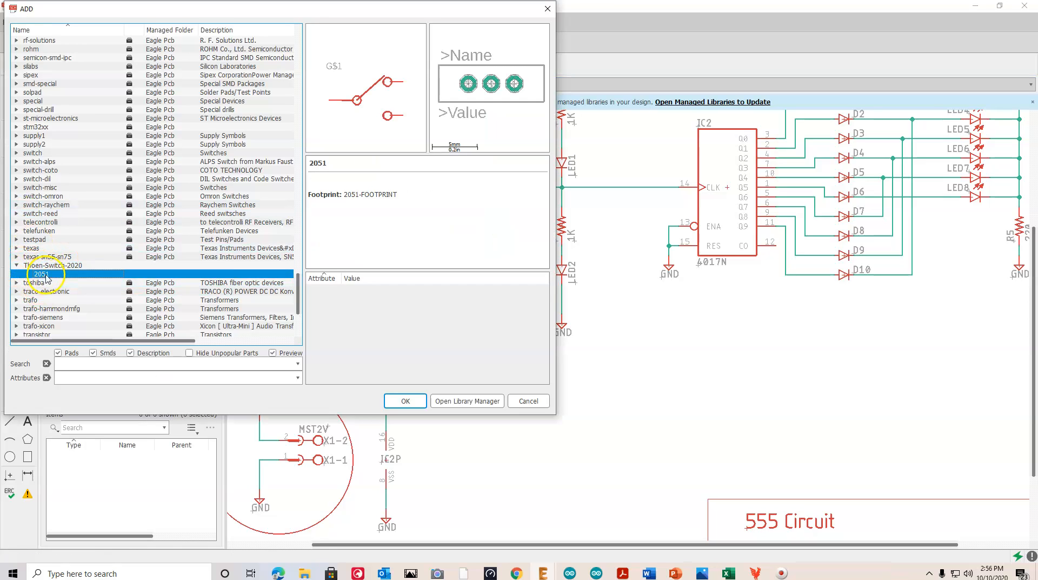
{"action": "left_click", "coordinate": [405, 400]}
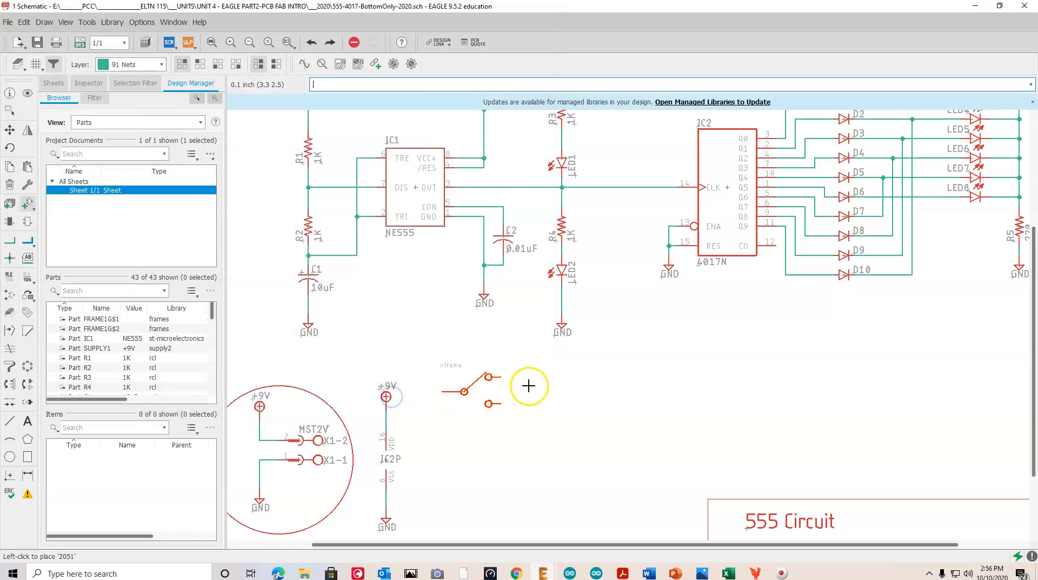
{"action": "left_click", "coordinate": [501, 393]}
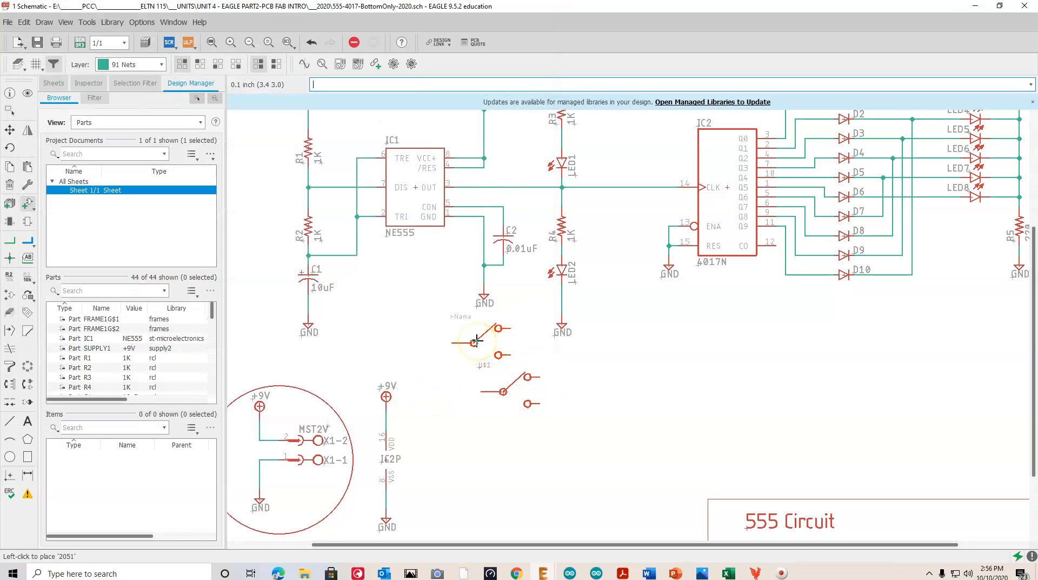
{"action": "key", "text": "Escape"}
{"action": "key", "text": "Escape"}
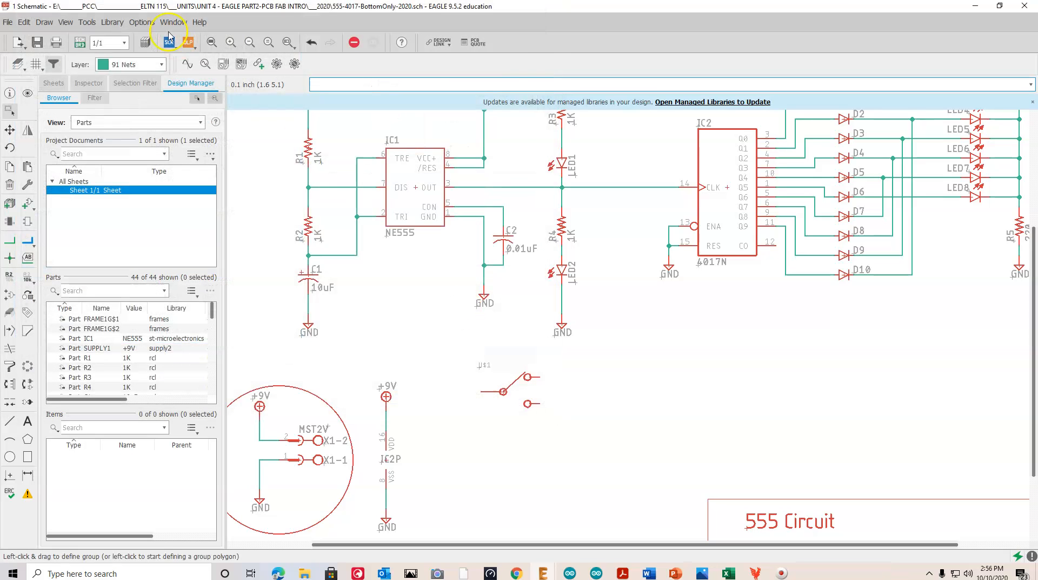
Switch to the board layout and move the 2051 footprint from below the board to the area right of connector X1
{"action": "left_click", "coordinate": [81, 43]}
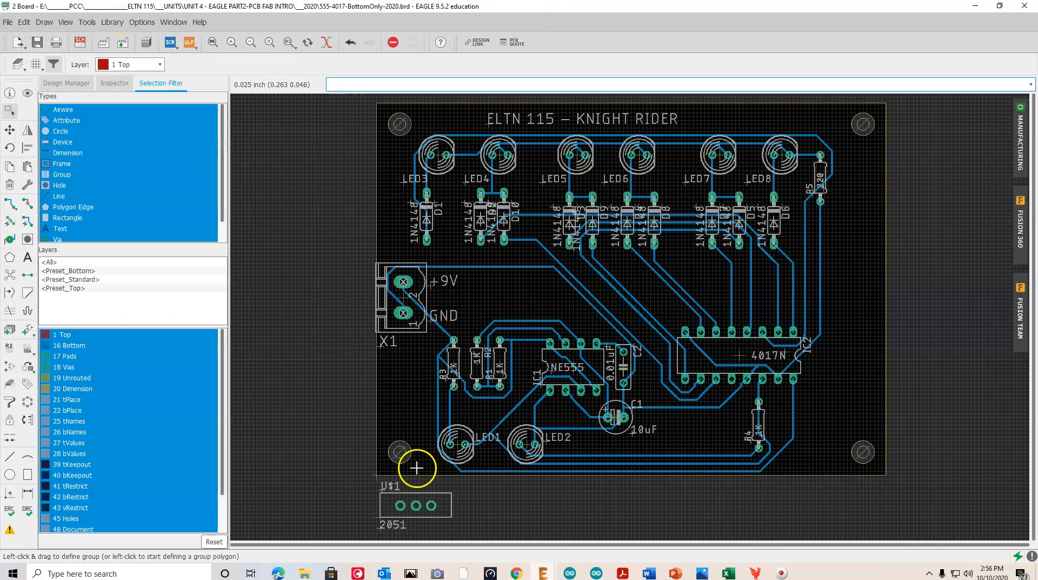
{"action": "left_click", "coordinate": [9, 130]}
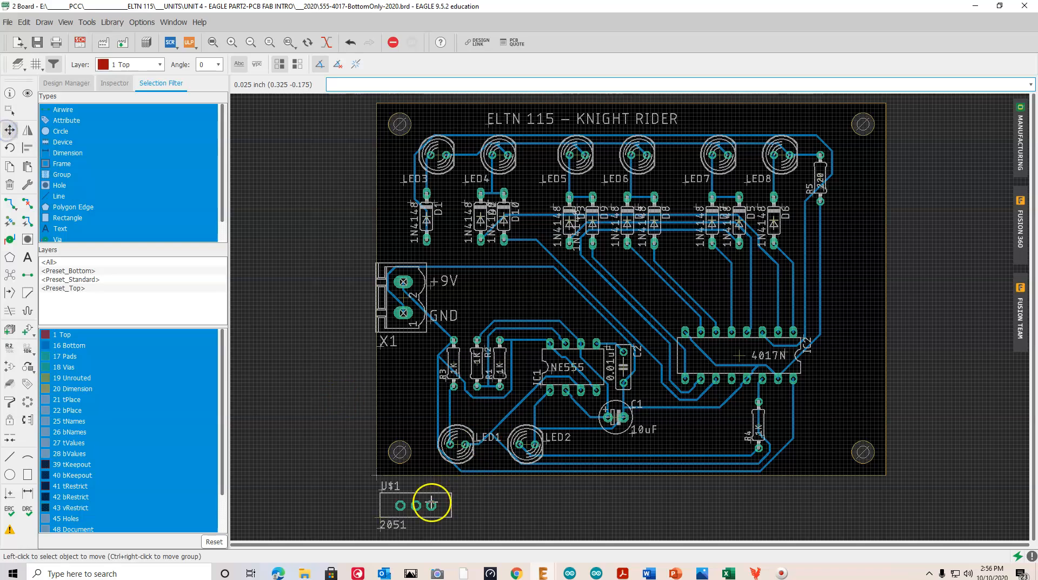
{"action": "left_click", "coordinate": [377, 515]}
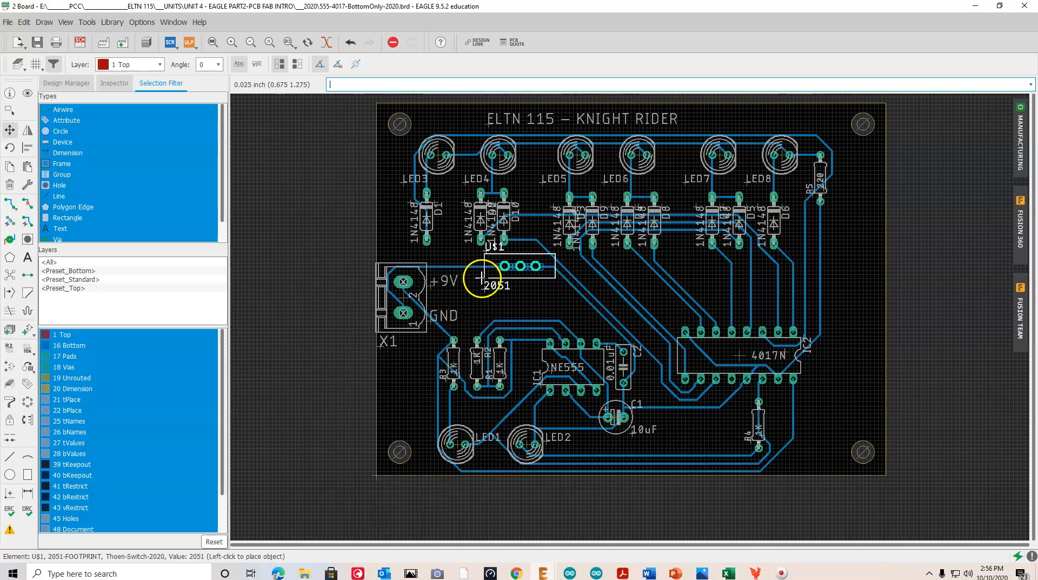
{"action": "left_click", "coordinate": [467, 305]}
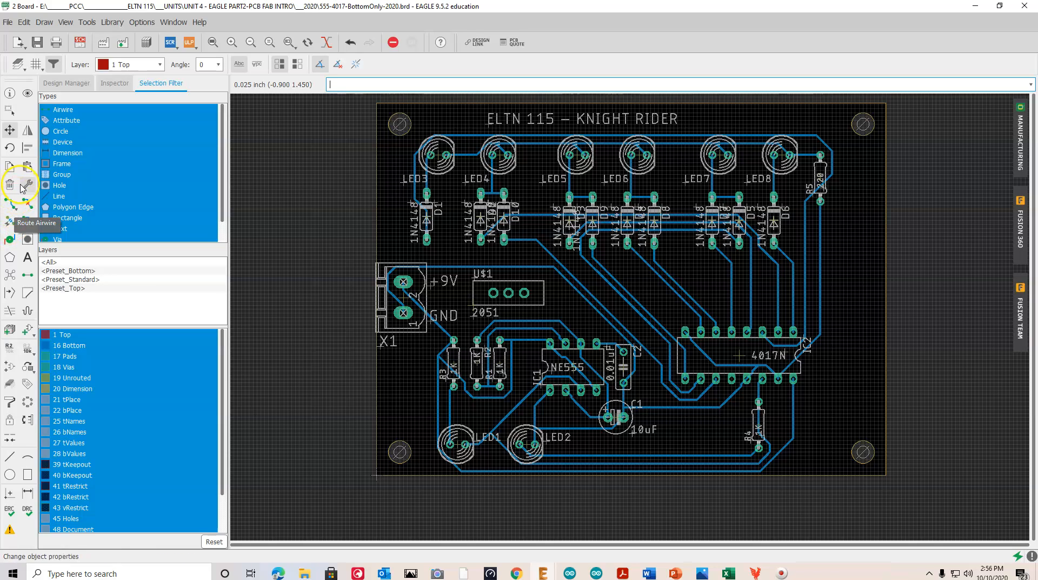
Name the 2051 switch SW1 on the board and check its name label in the schematic
{"action": "left_click", "coordinate": [9, 348]}
{"action": "left_click", "coordinate": [475, 304]}
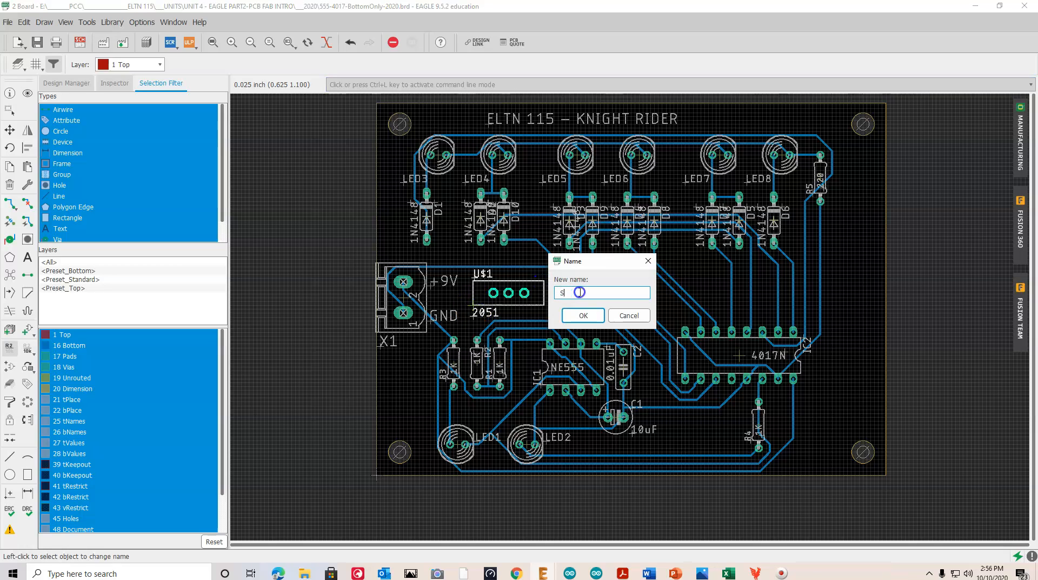
{"action": "key", "text": "Return"}
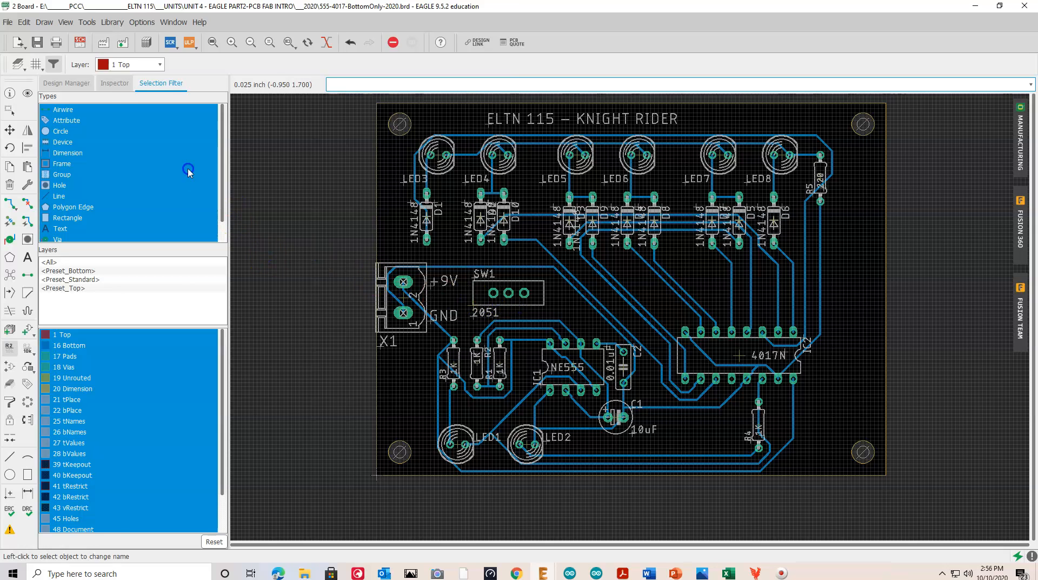
{"action": "left_click", "coordinate": [80, 41]}
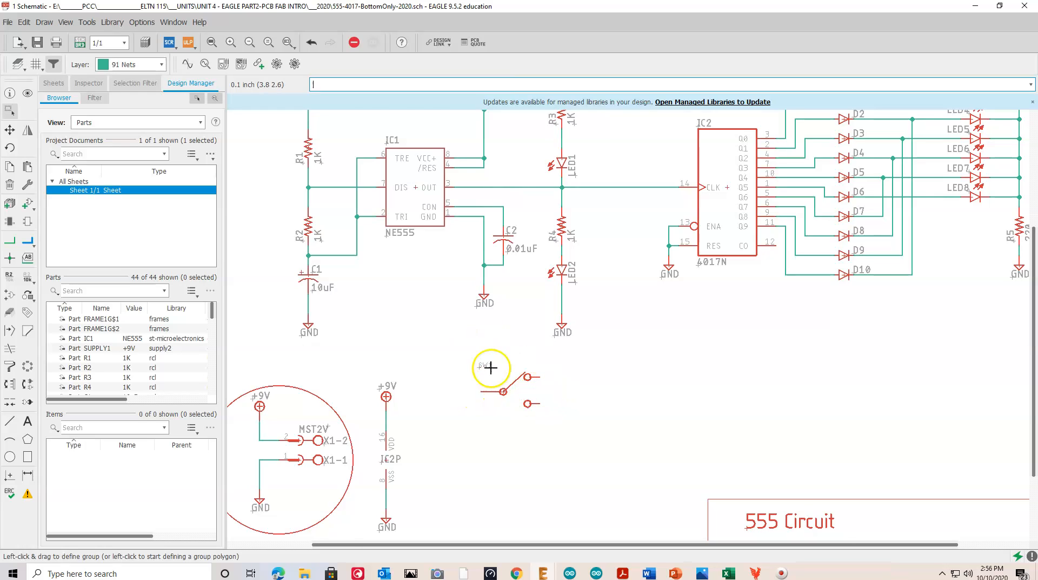
{"action": "scroll", "coordinate": [535, 381], "scroll_direction": "up", "scroll_amount": 1}
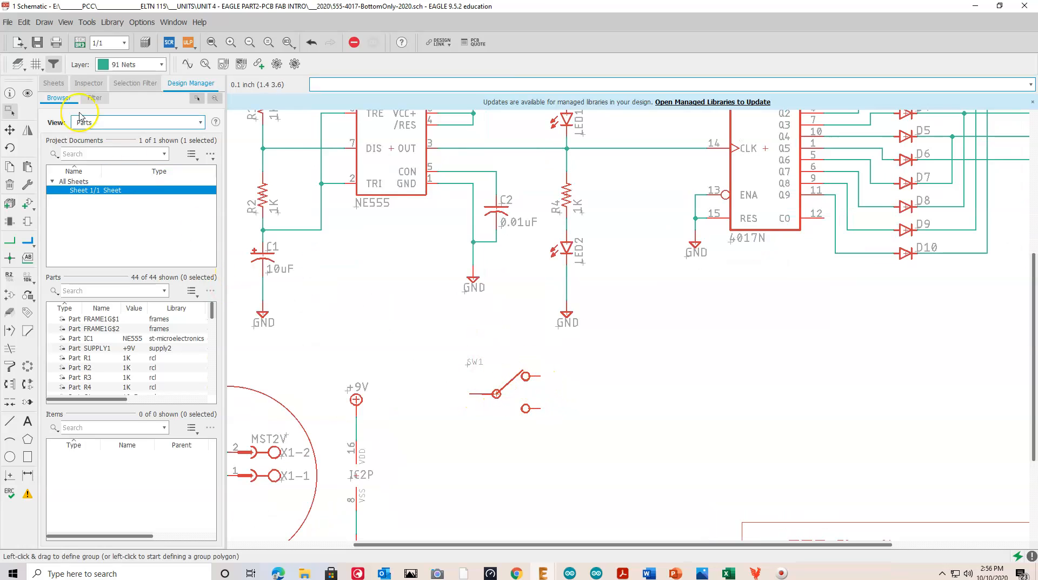
Make layer 93 Pins visible in the schematic
{"action": "left_click", "coordinate": [66, 22]}
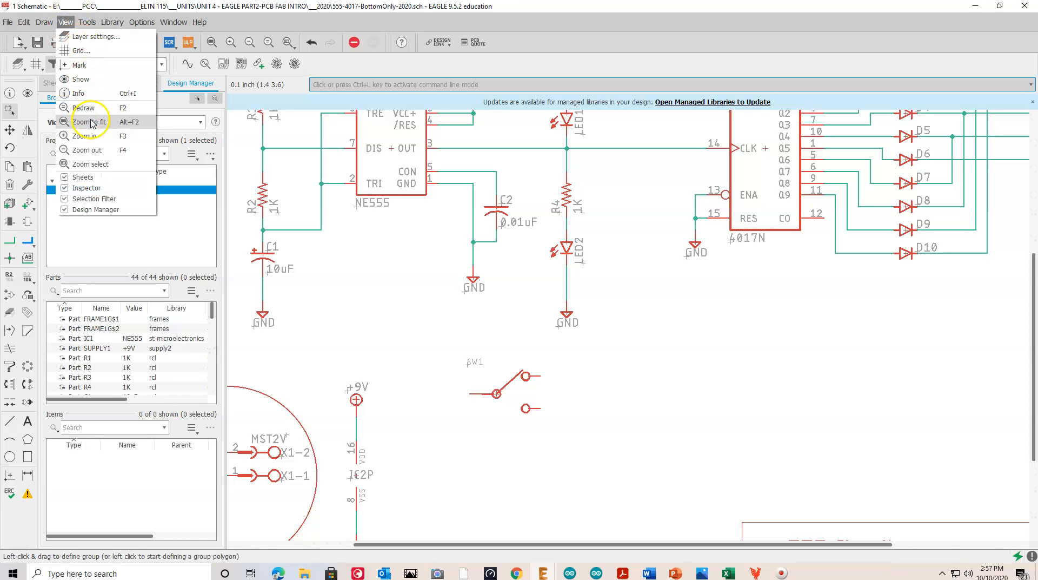
{"action": "left_click", "coordinate": [91, 36]}
{"action": "left_click", "coordinate": [44, 130]}
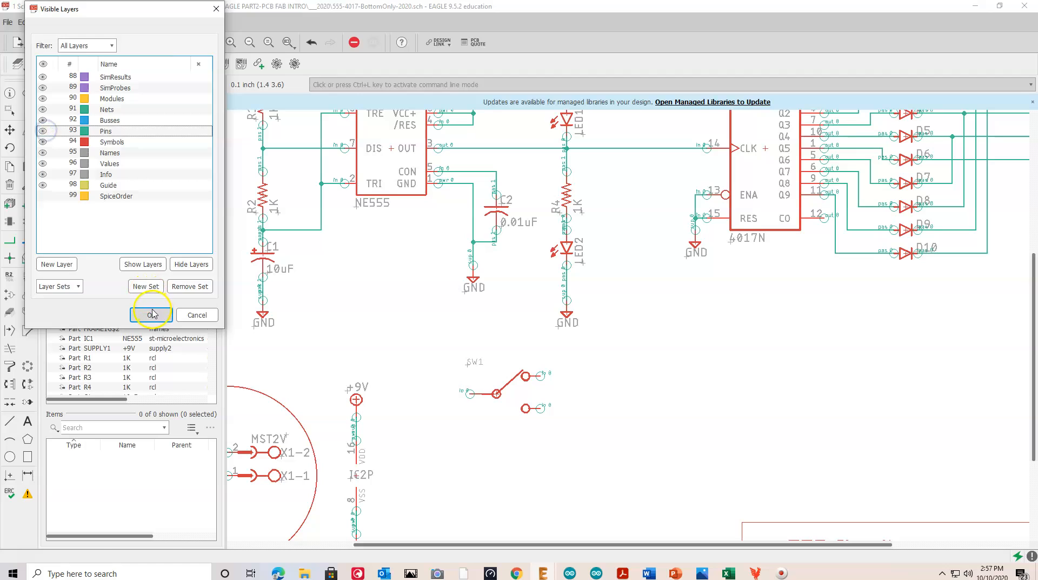
{"action": "left_click", "coordinate": [151, 314]}
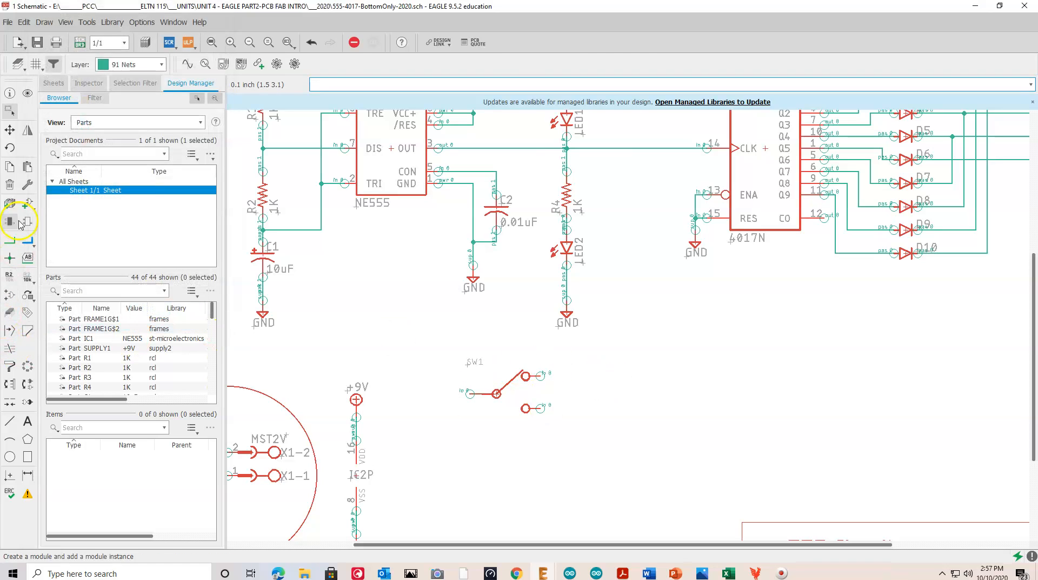
Try starting net wires at SW1's two throw pins to test their connection points
{"action": "left_click", "coordinate": [10, 240]}
{"action": "left_click", "coordinate": [538, 374]}
{"action": "key", "text": "Escape"}
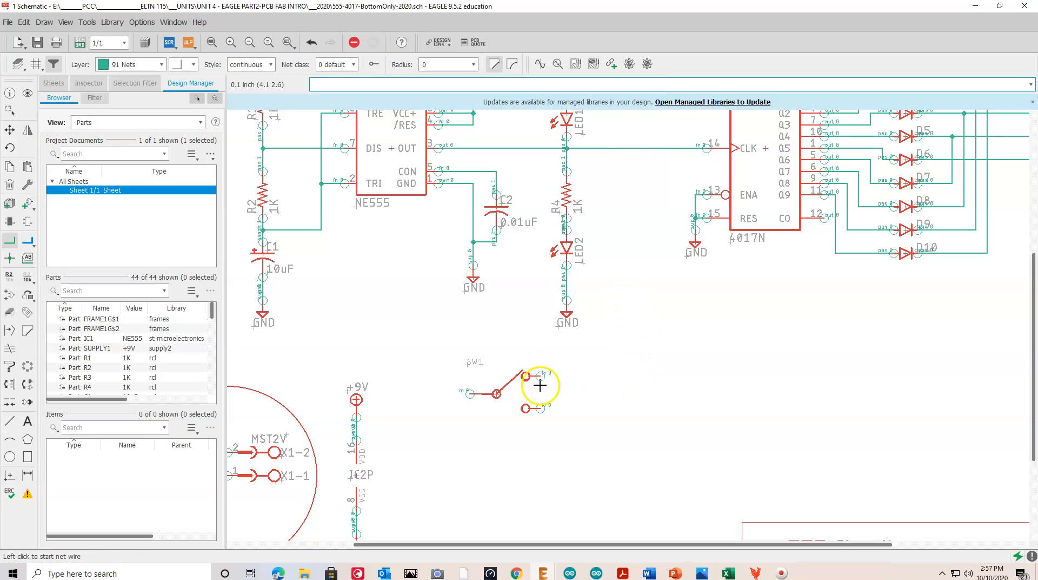
{"action": "left_click", "coordinate": [540, 409]}
{"action": "key", "text": "Escape"}
{"action": "scroll", "coordinate": [540, 410], "scroll_direction": "up", "scroll_amount": 3}
{"action": "scroll", "coordinate": [538, 398], "scroll_direction": "up", "scroll_amount": 2}
{"action": "left_click", "coordinate": [544, 344]}
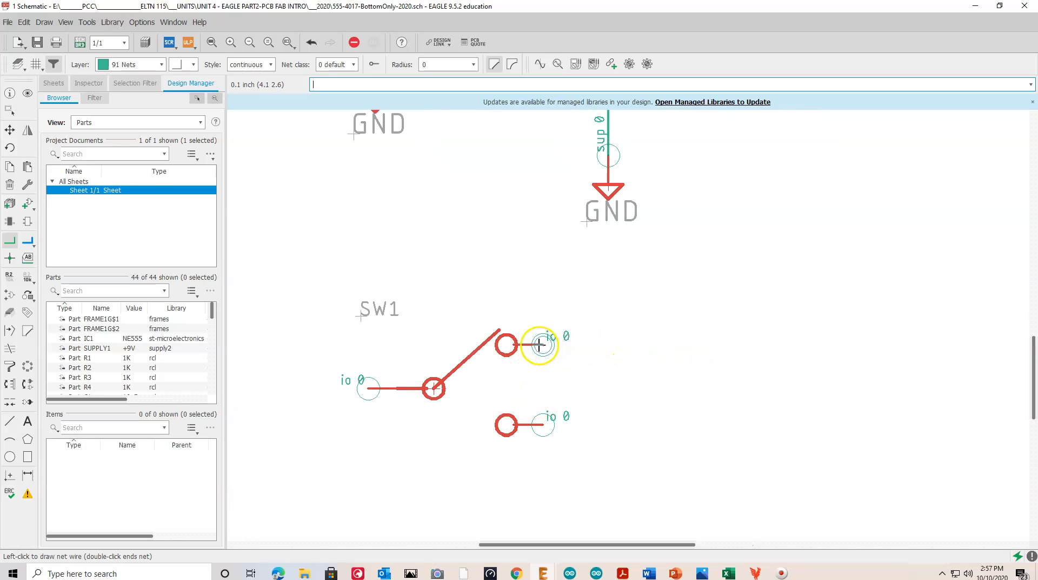
{"action": "key", "text": "Escape"}
Hide layer 93 Pins in the schematic again
{"action": "scroll", "coordinate": [436, 342], "scroll_direction": "down", "scroll_amount": 6}
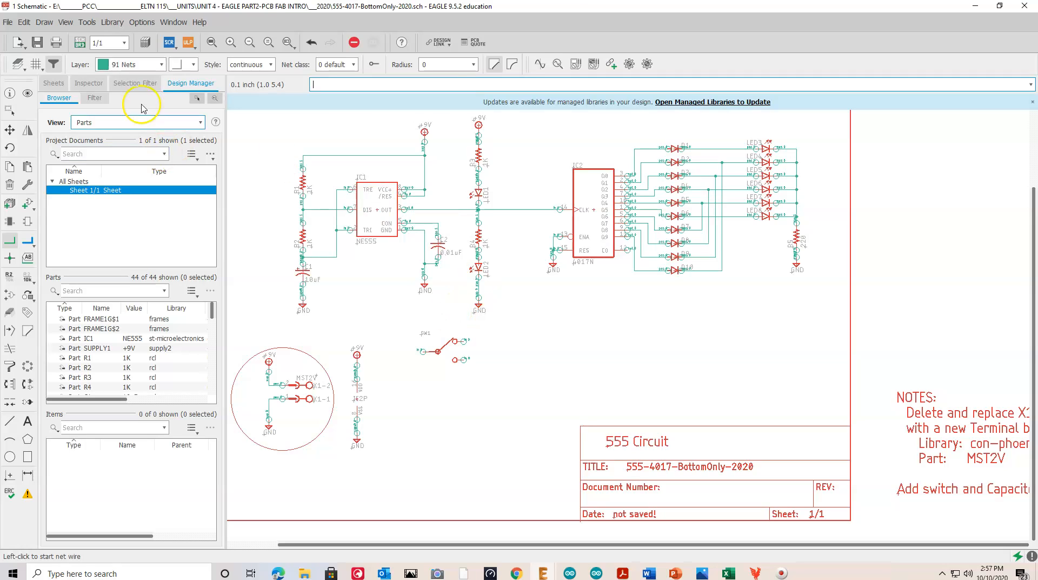
{"action": "left_click", "coordinate": [65, 21]}
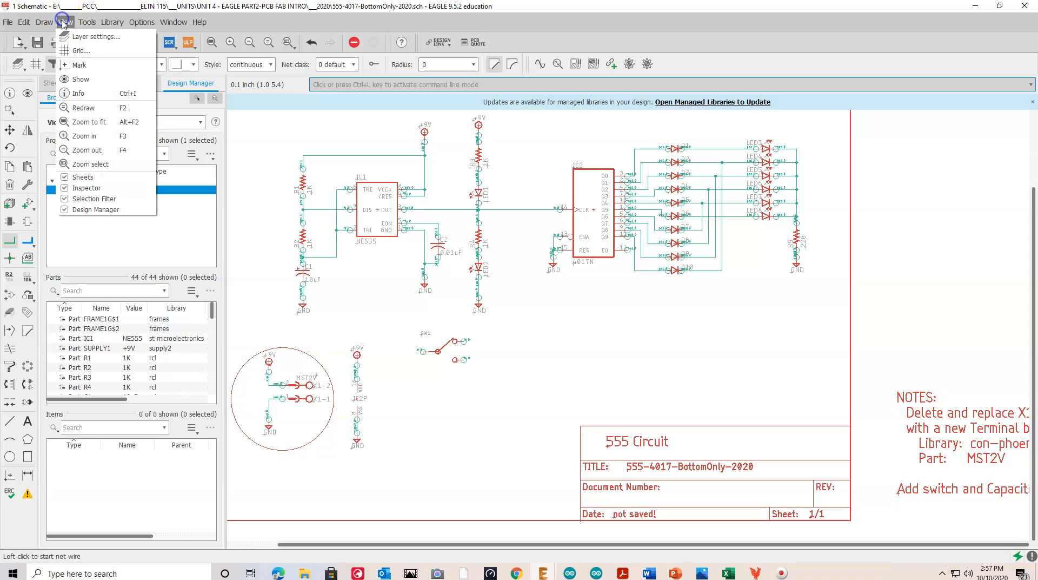
{"action": "left_click", "coordinate": [91, 36]}
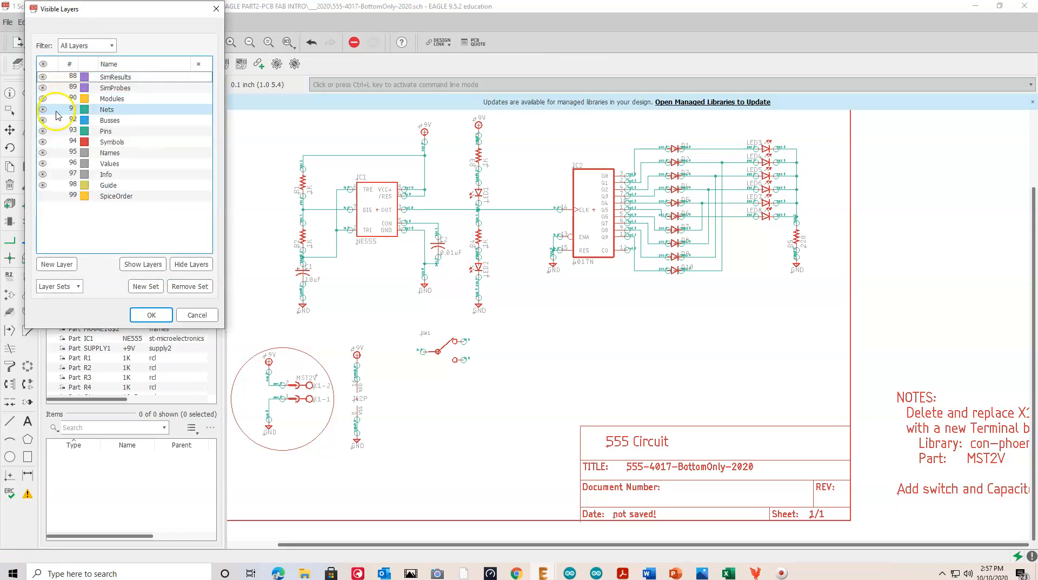
{"action": "left_click", "coordinate": [43, 131]}
{"action": "left_click", "coordinate": [151, 314]}
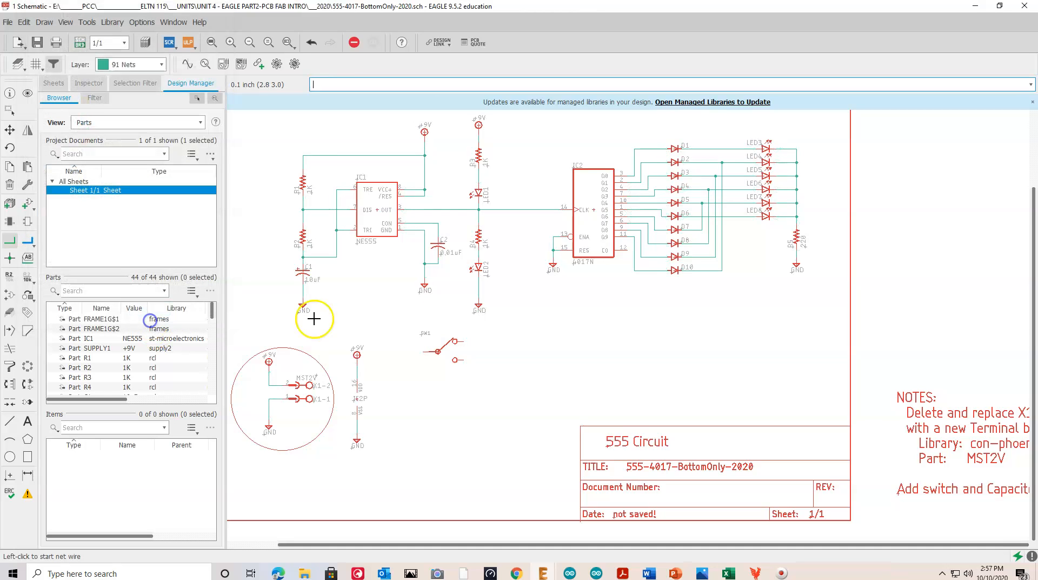
{"action": "scroll", "coordinate": [358, 273], "scroll_direction": "down", "scroll_amount": 1}
{"action": "scroll", "coordinate": [354, 279], "scroll_direction": "up", "scroll_amount": 1}
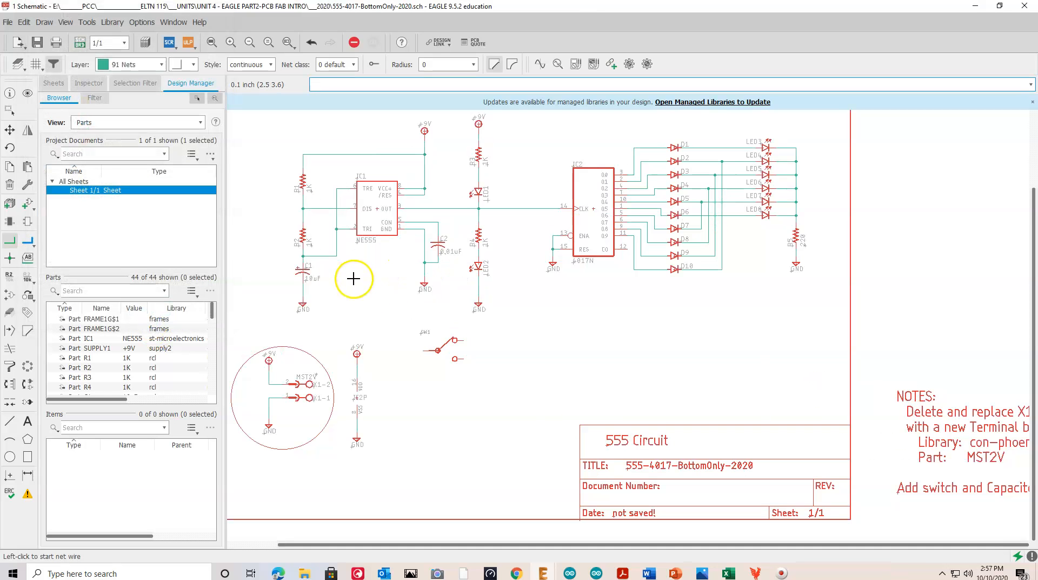